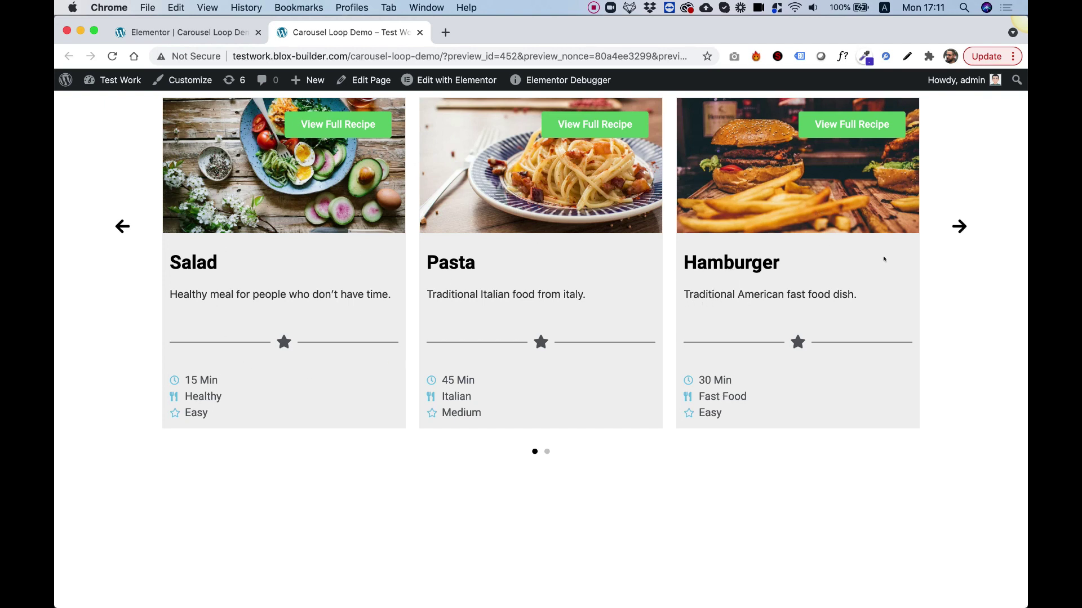
- Advance through the slides of the recipe carousel demo to examine its cards
left_click(958, 231)
left_click(959, 232)
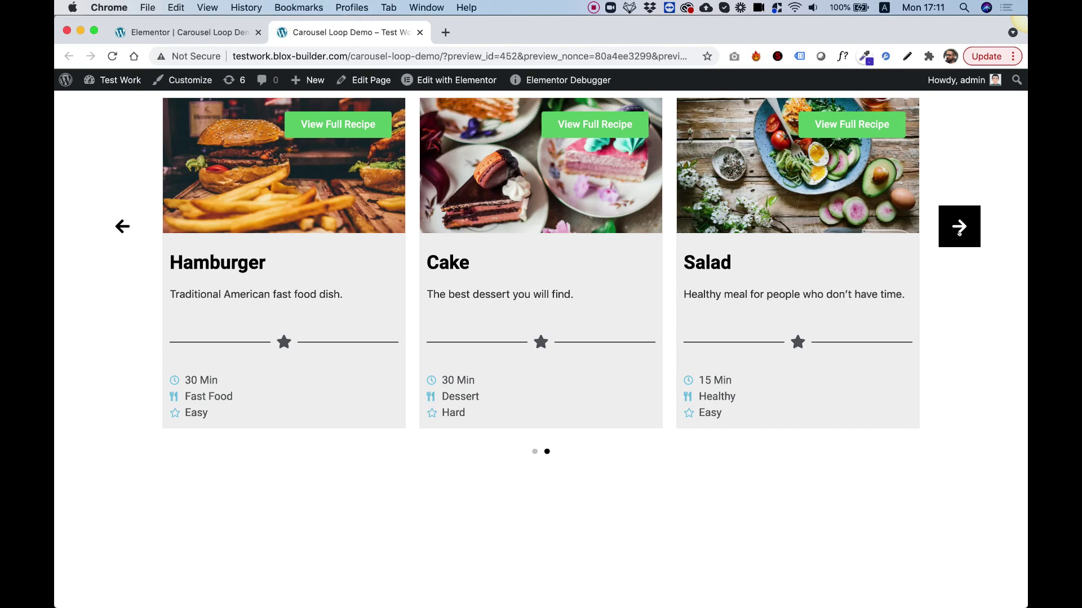
left_click(959, 232)
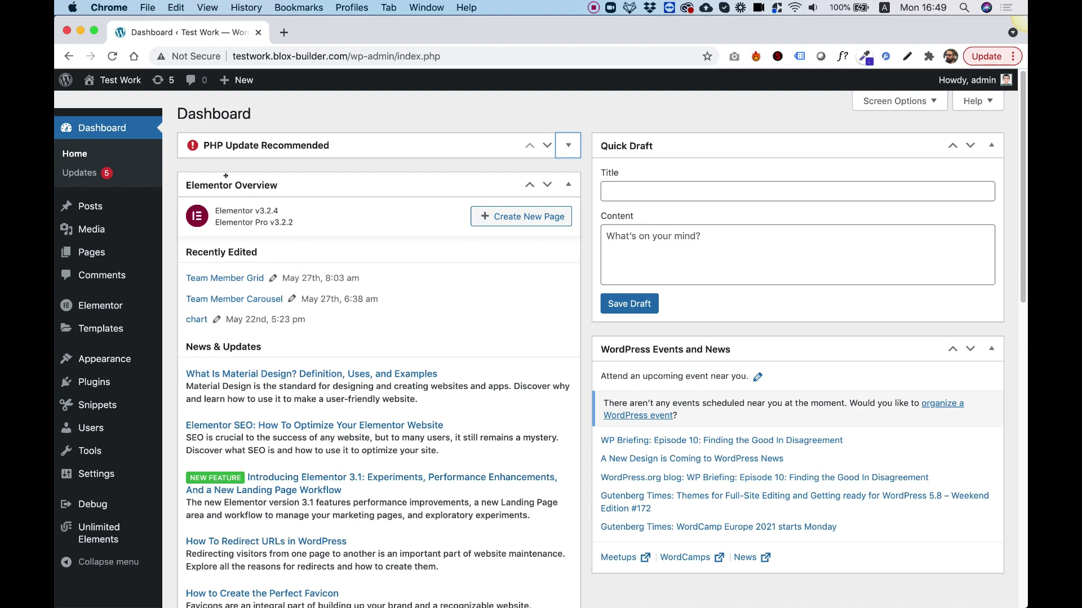
- Add a new post category named Recipe, copying the name to the clipboard
mouse_move(85, 207)
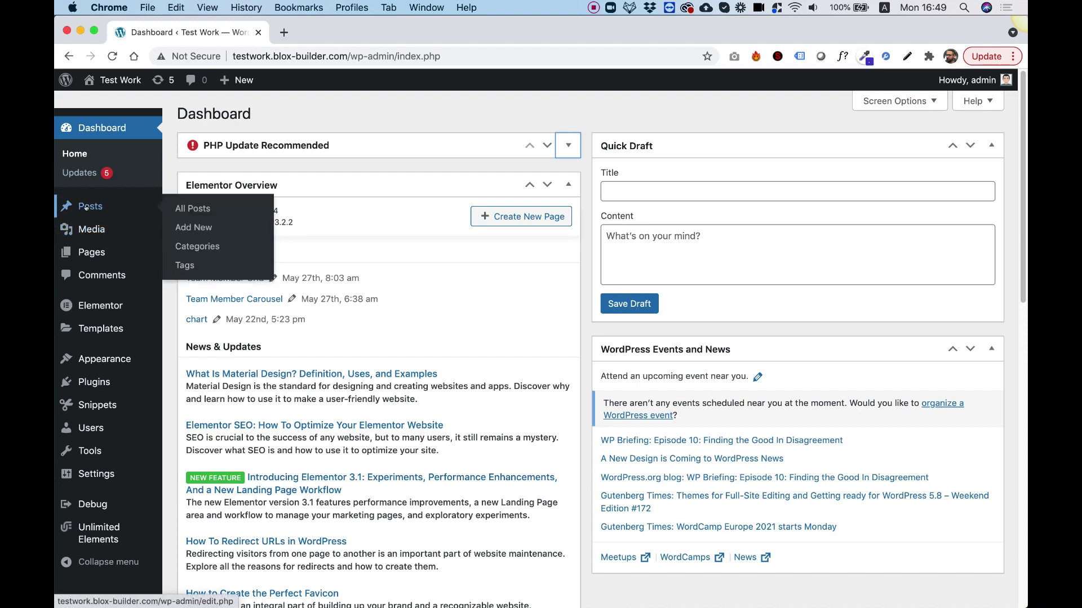
left_click(195, 247)
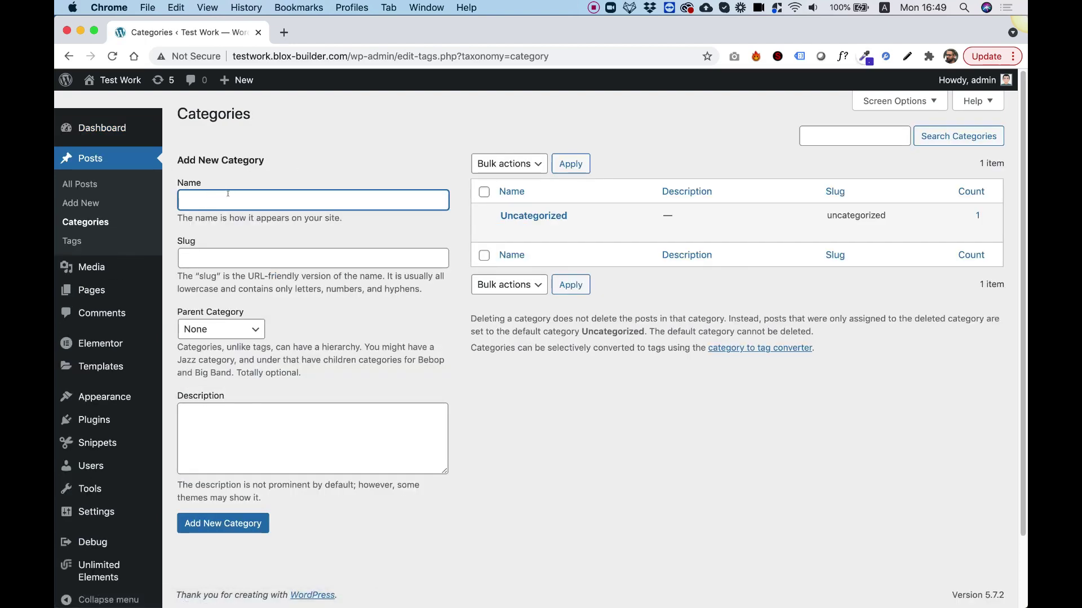
type("Recipe")
key("super+a")
key("super+c")
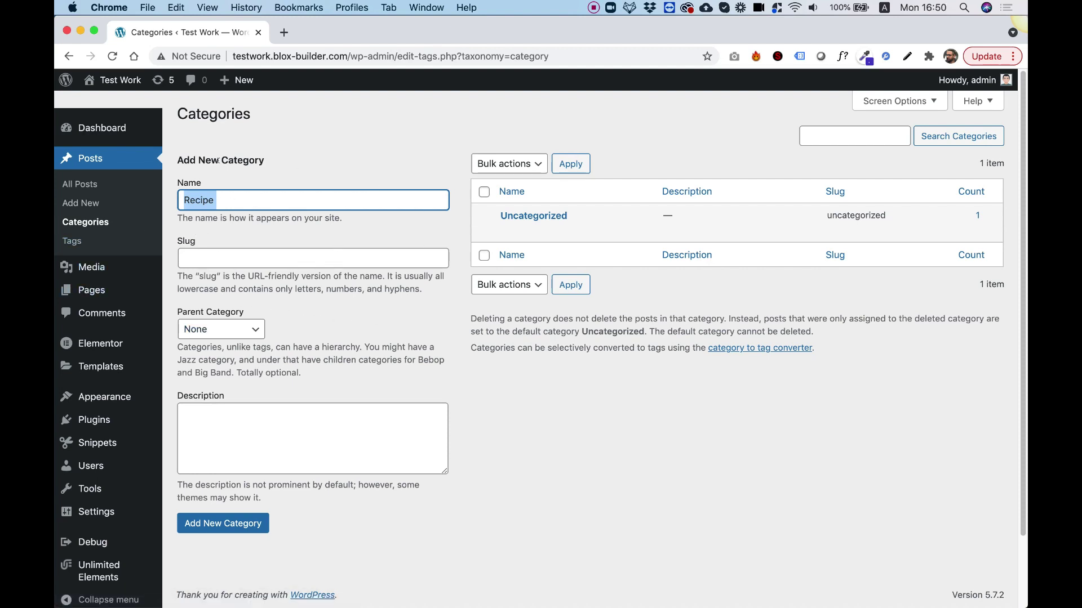
left_click(231, 524)
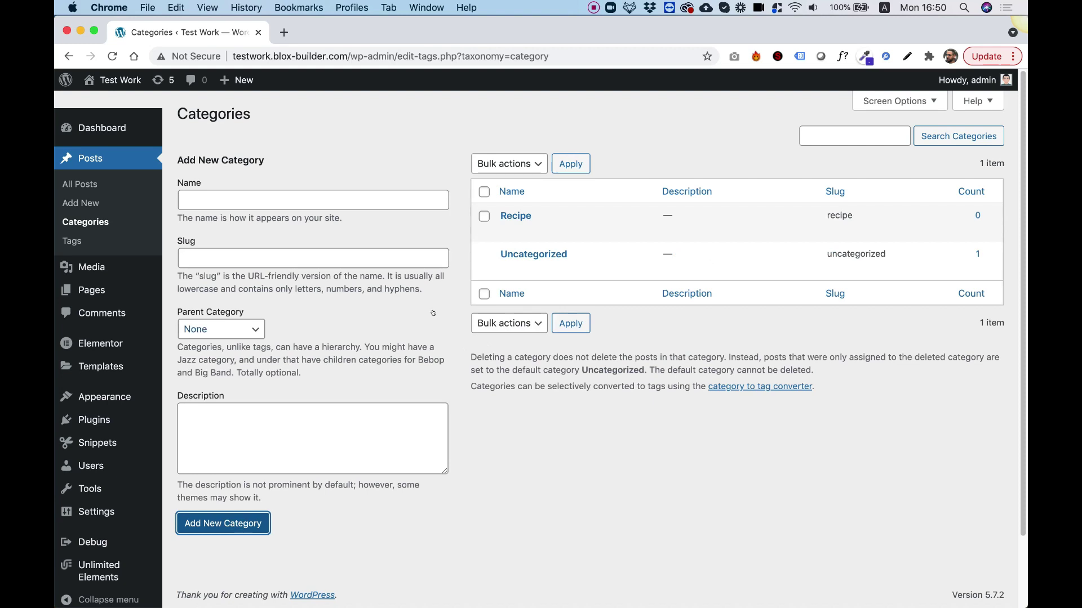
mouse_move(514, 220)
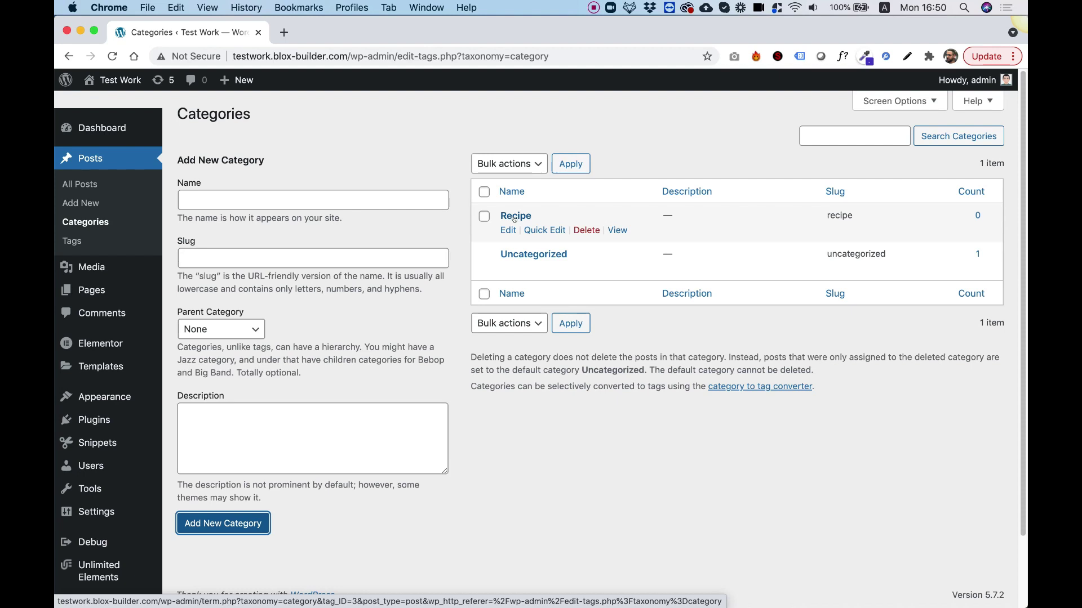
- Find the Advanced Custom Fields plugin in the plugin directory, then install and activate it
mouse_move(100, 422)
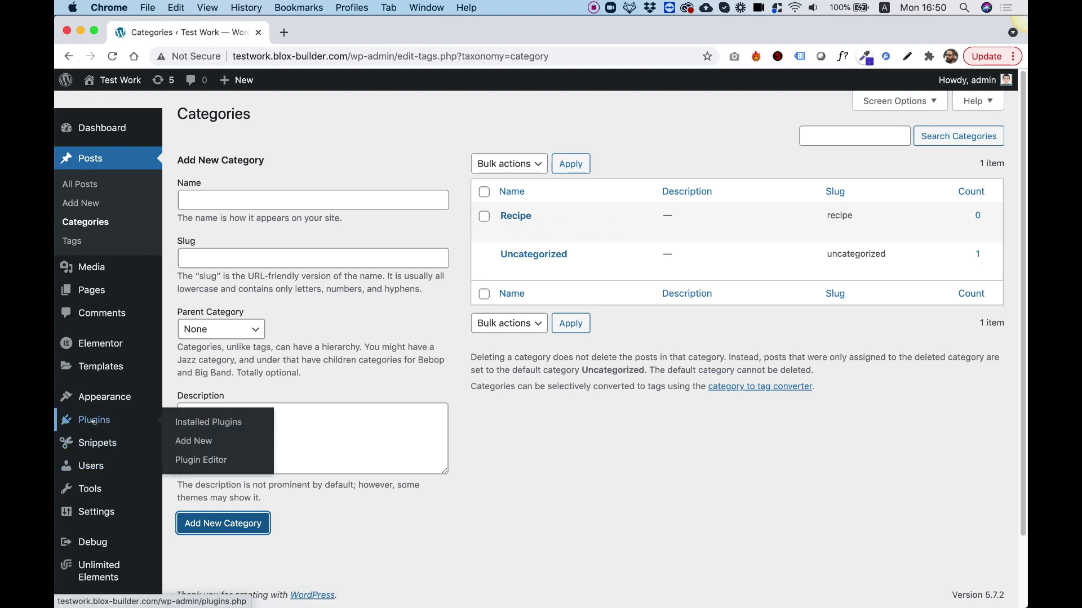
left_click(94, 421)
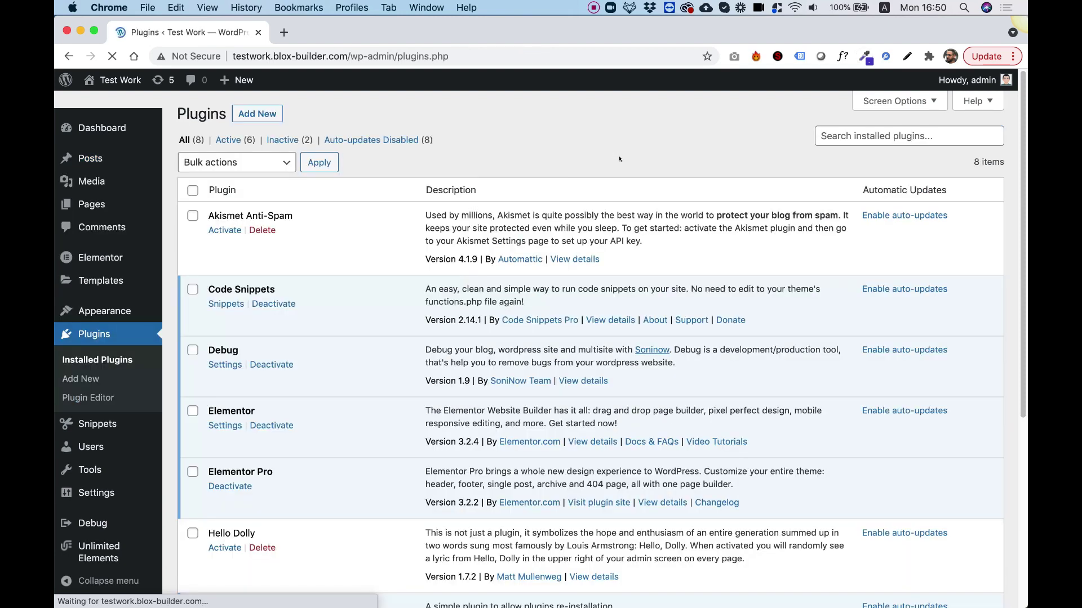
left_click(262, 118)
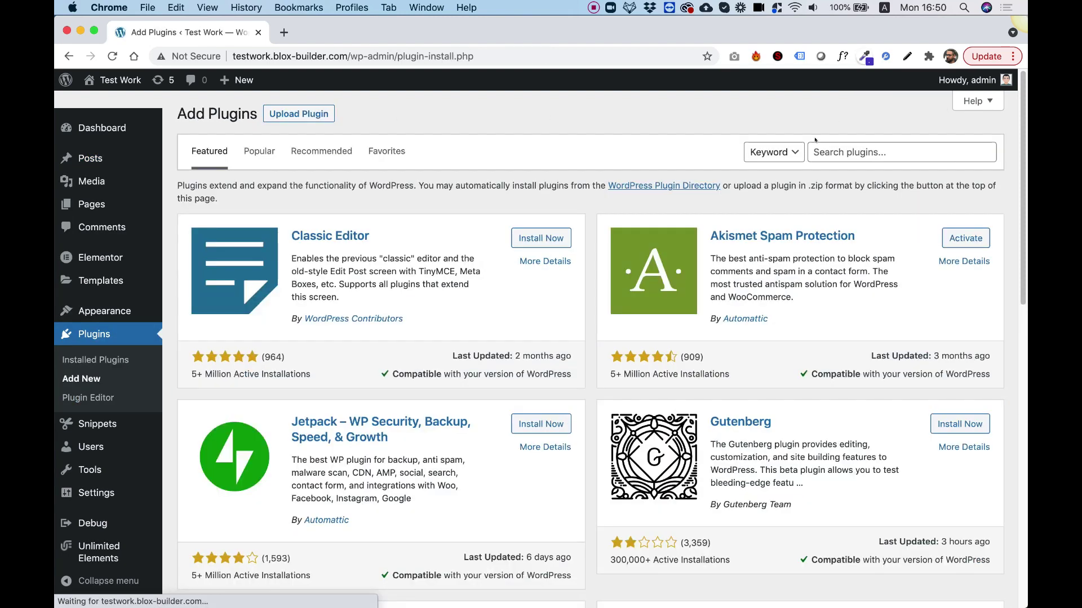
left_click(870, 153)
type("adva")
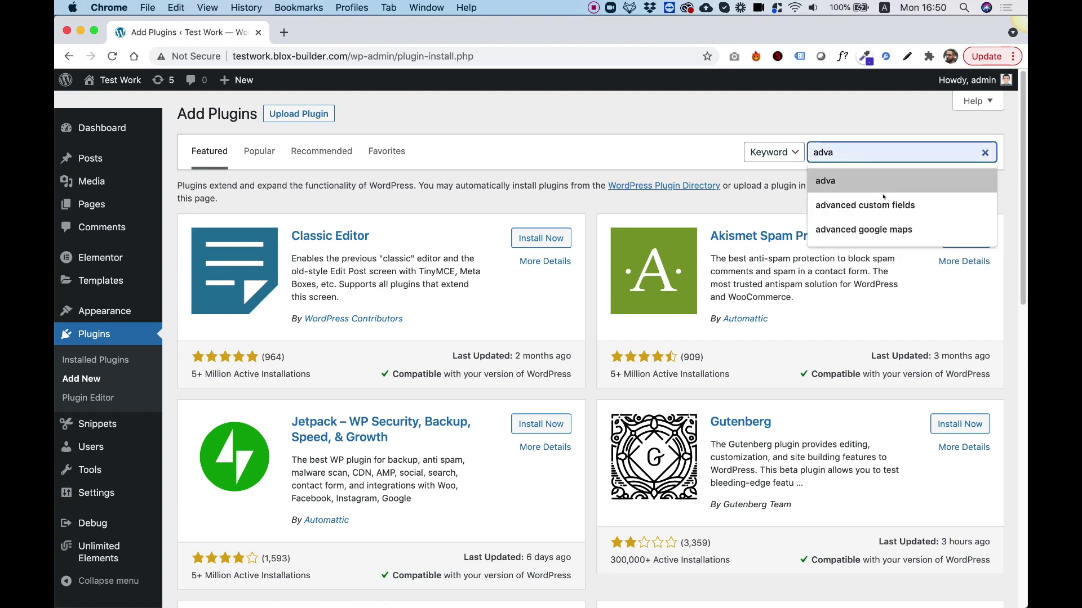
left_click(930, 193)
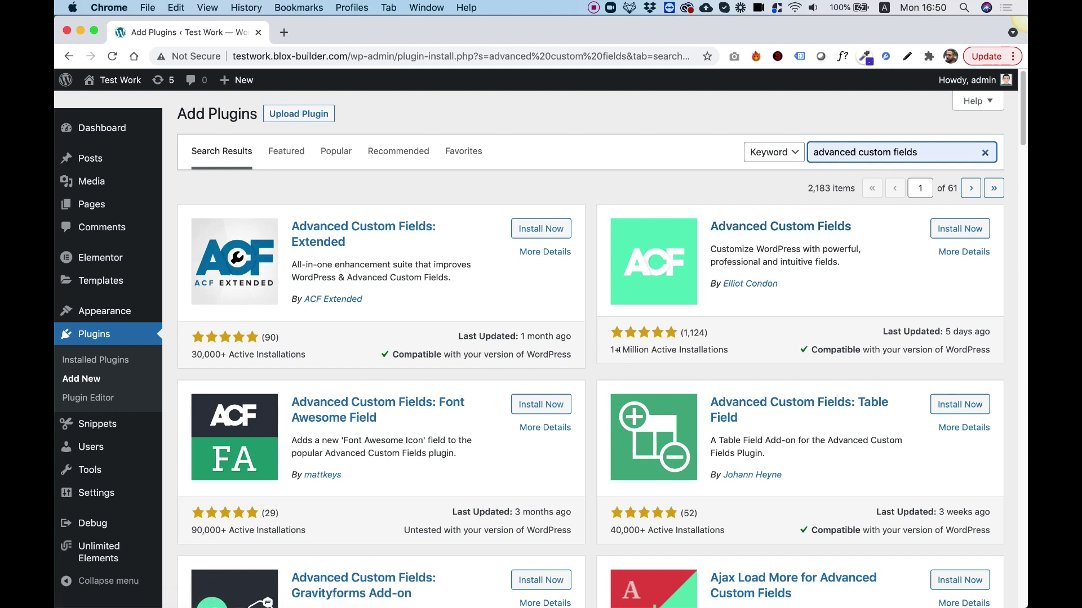
left_click(931, 232)
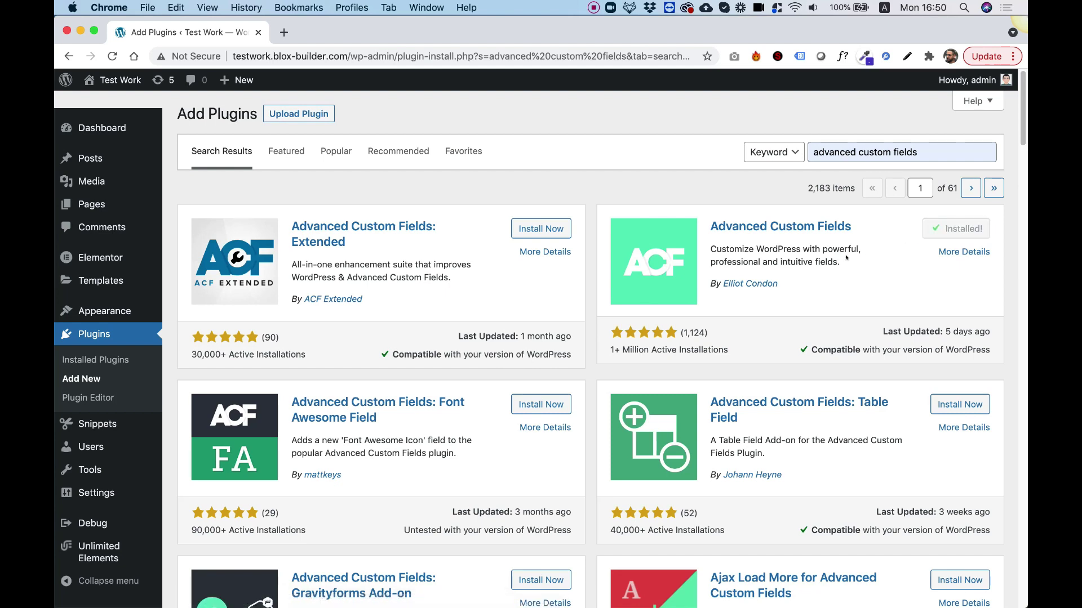
left_click(969, 234)
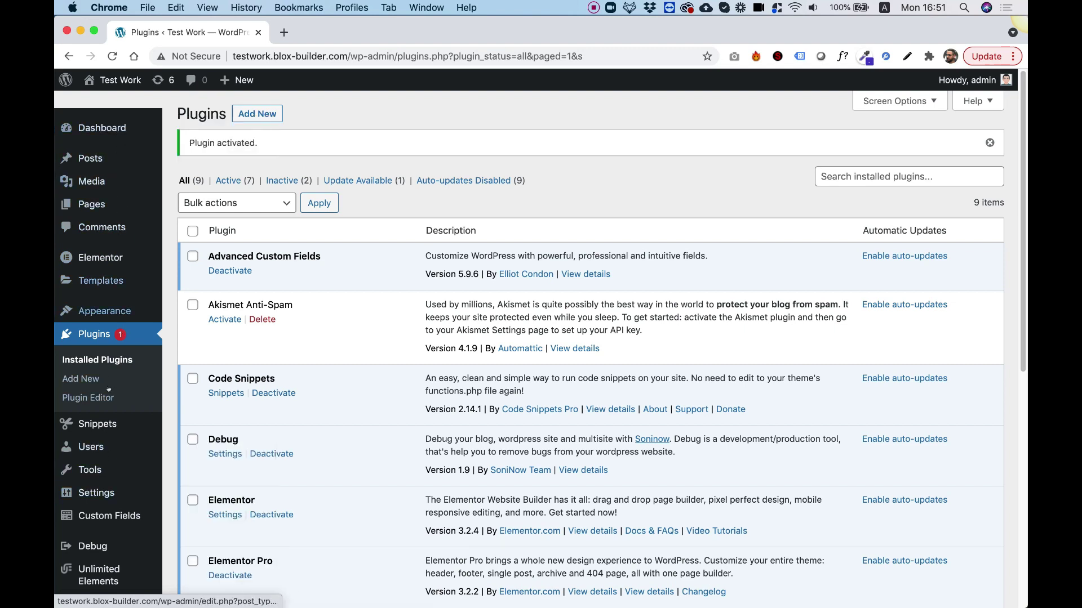
- Create a new custom field group and paste the copied name Recipe as its title
mouse_move(97, 517)
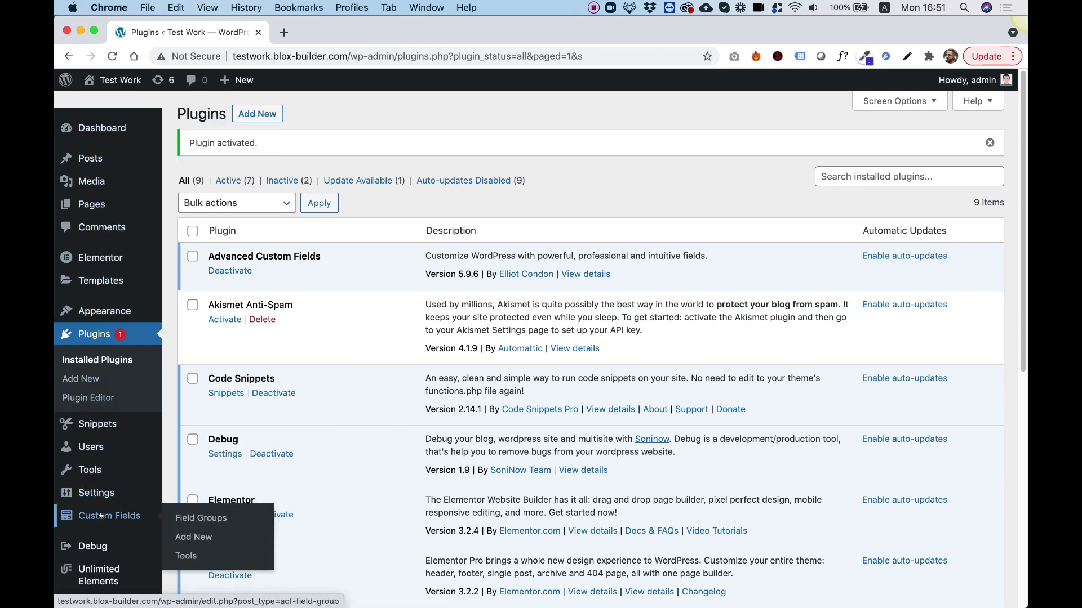
left_click(102, 516)
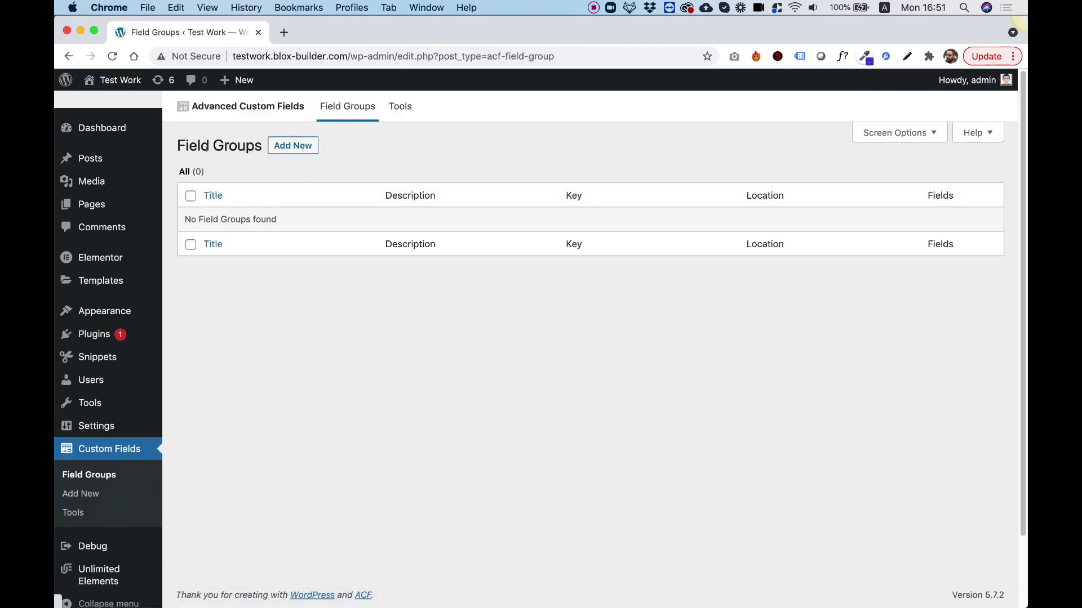
left_click(303, 147)
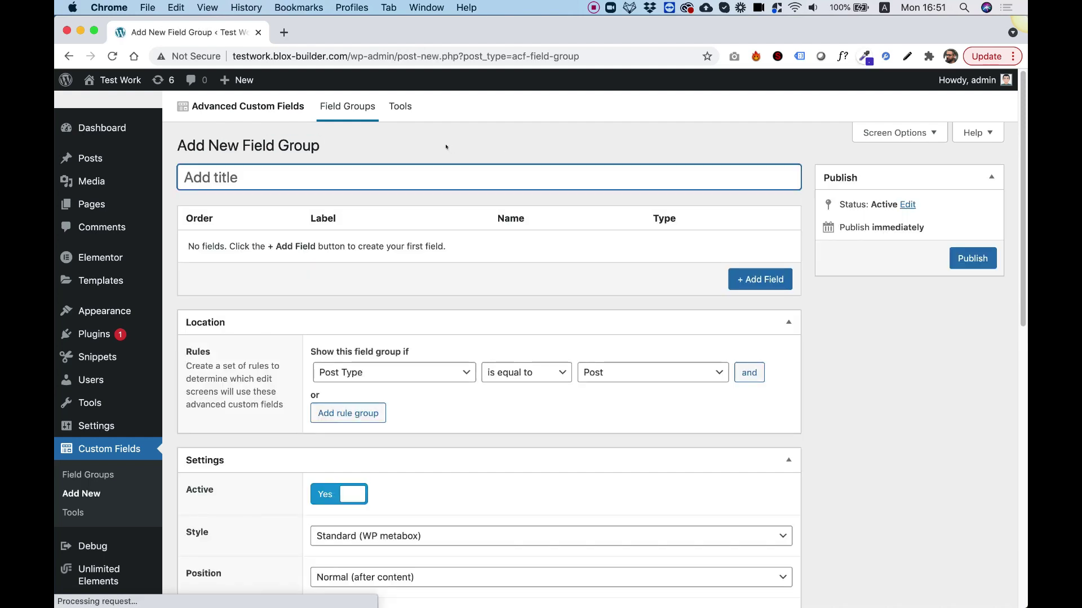
right_click(239, 171)
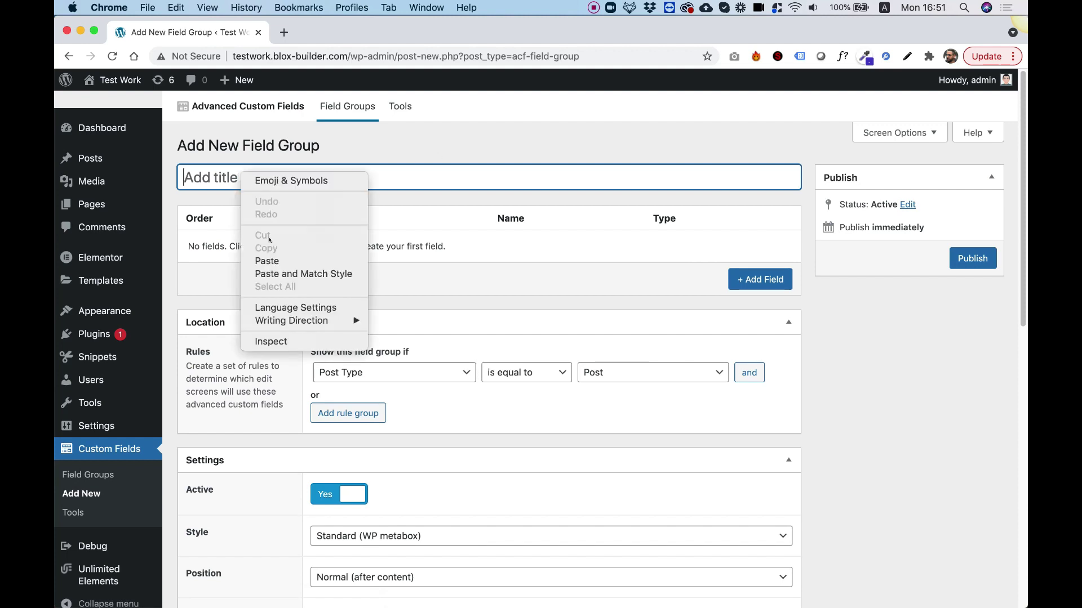
left_click(256, 258)
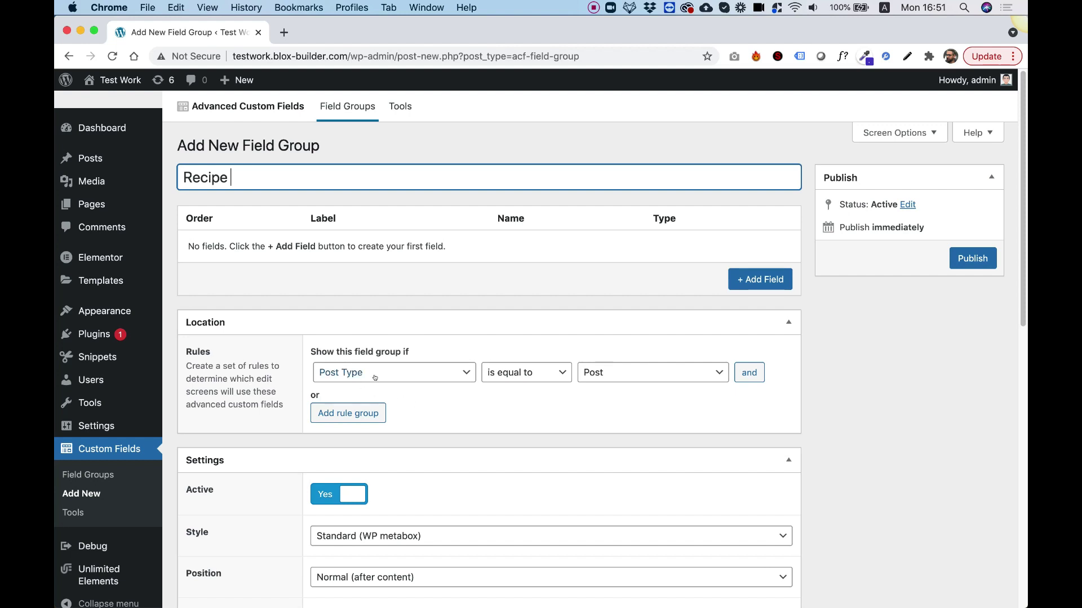
- Set the field group's location rule to Post Category is equal to Recipe
left_click(433, 378)
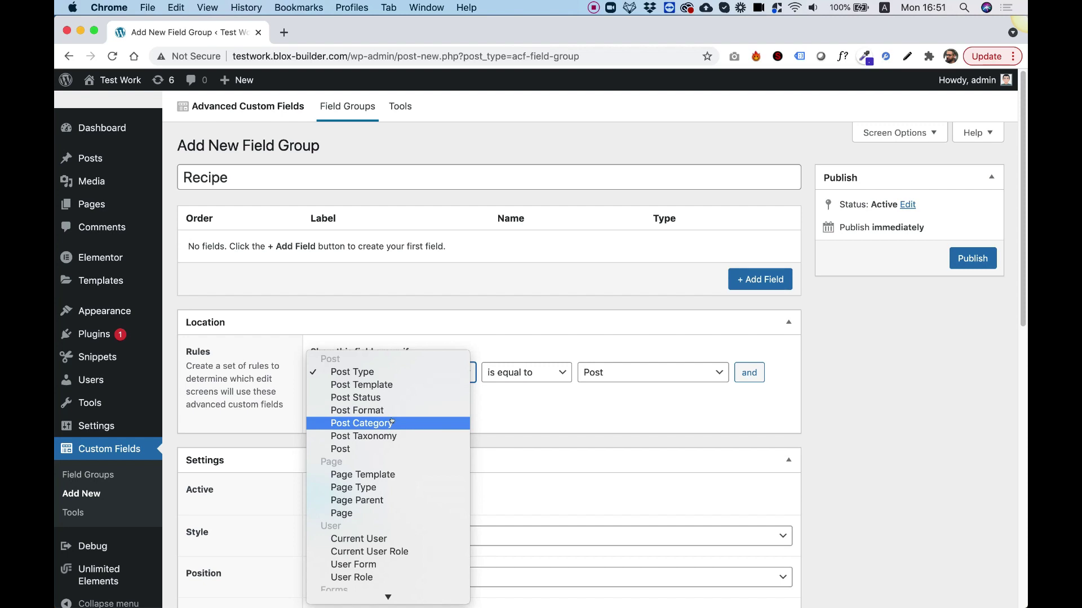
scroll(372, 451, "down", 3)
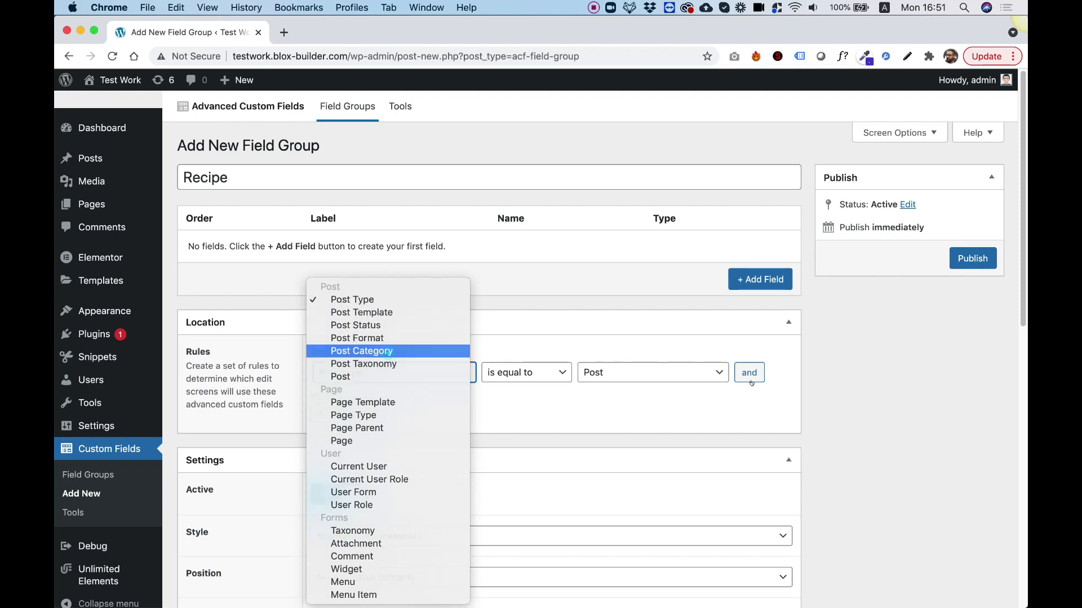
left_click(384, 351)
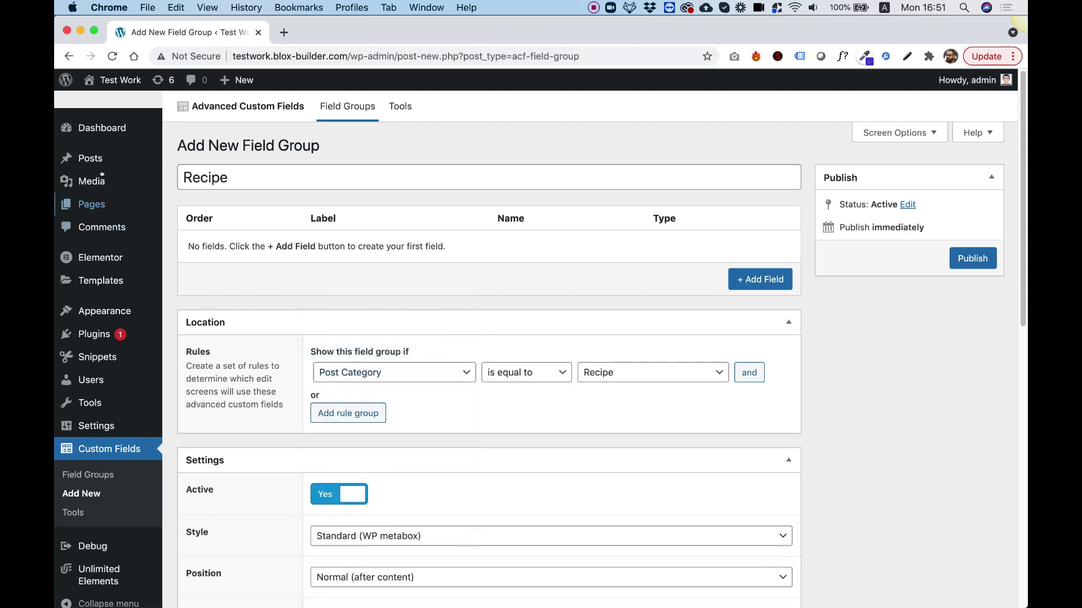
mouse_move(90, 159)
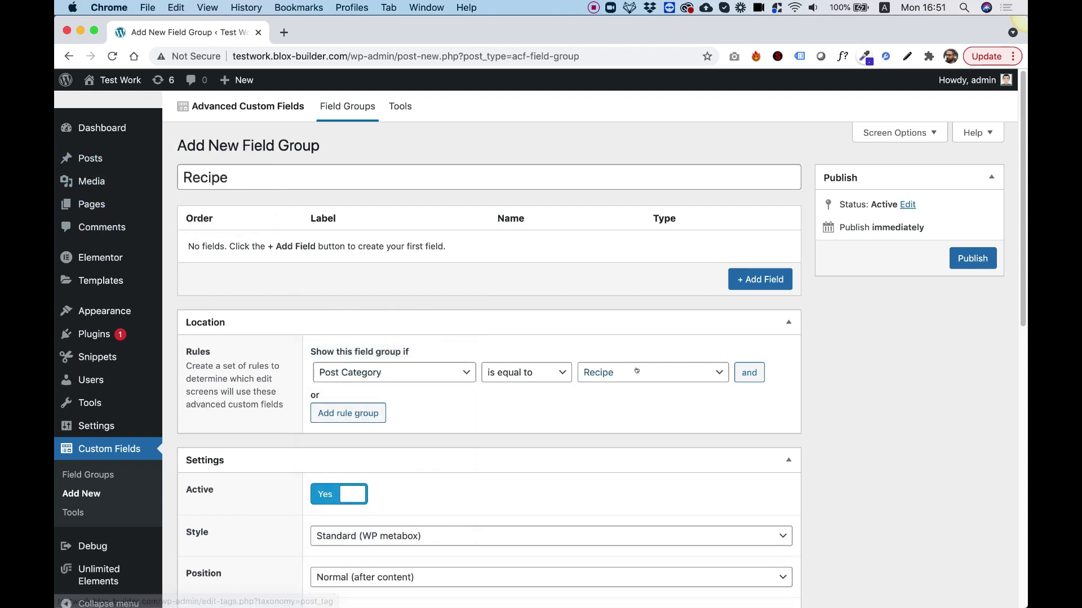
left_click(617, 374)
left_click(618, 374)
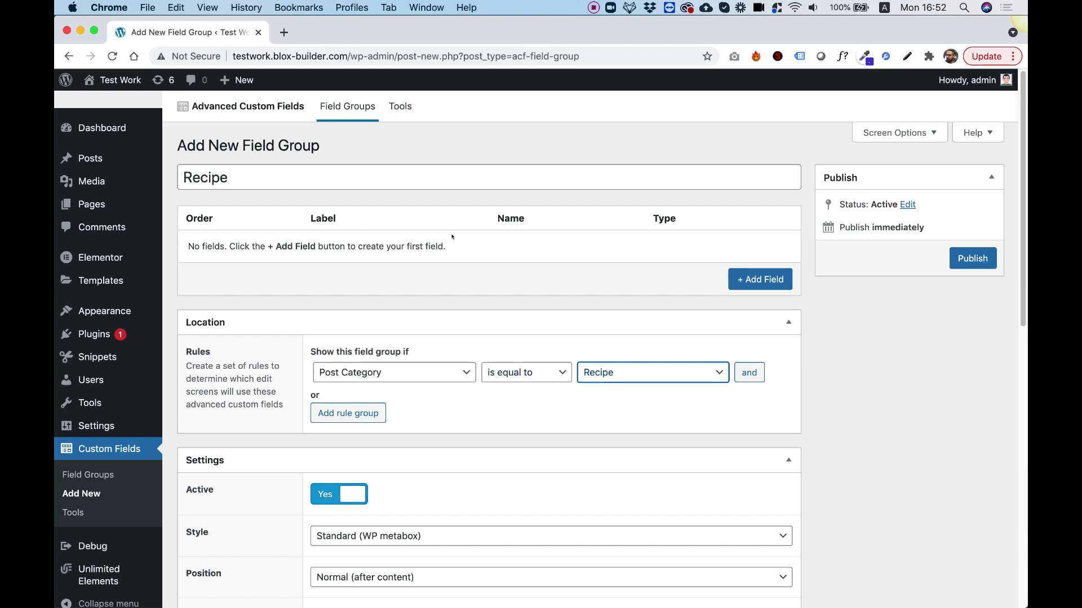
- Add a first field to the group with the label Preparation Time, correcting its spelling
left_click(759, 280)
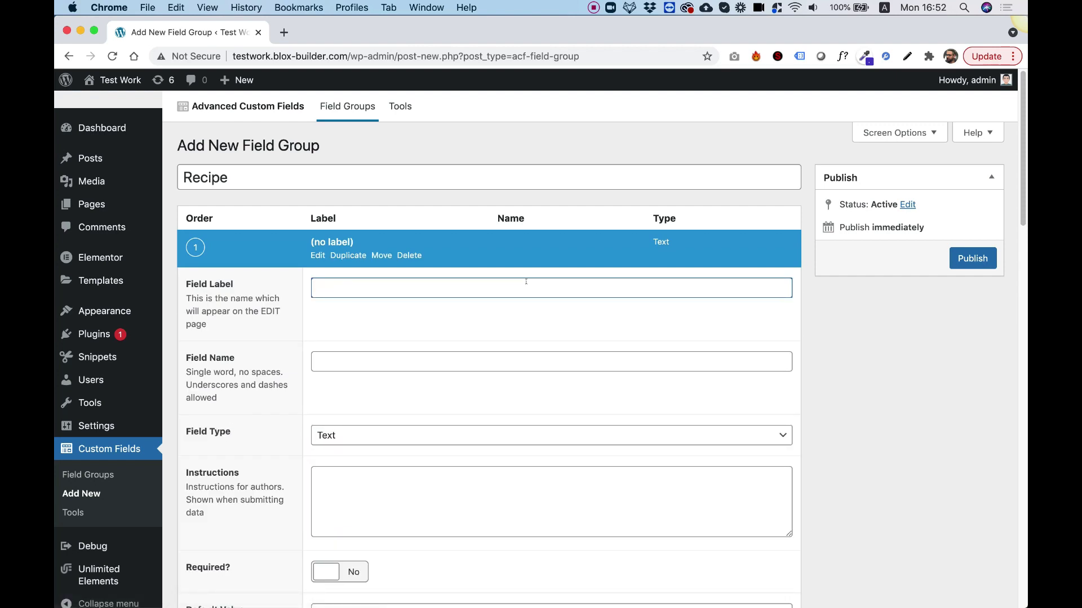
type("Preperation Time")
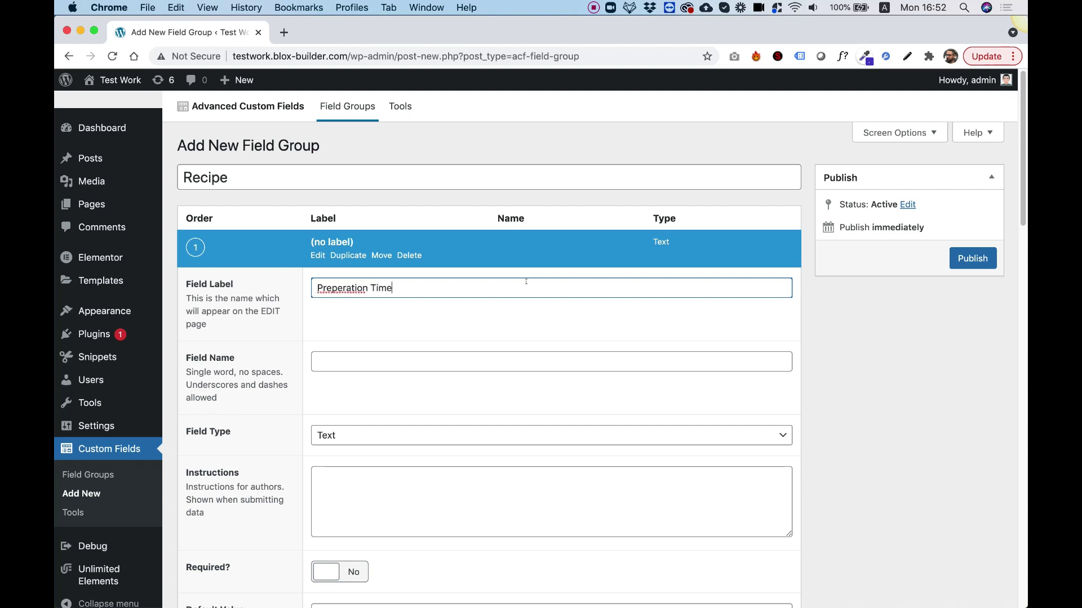
right_click(344, 286)
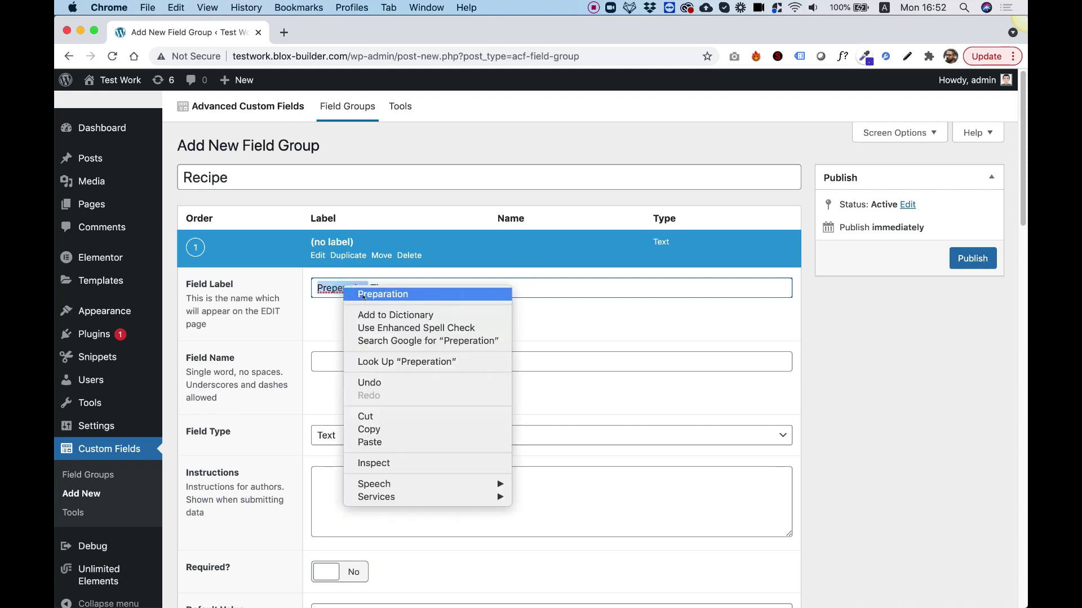
left_click(362, 294)
- Add a second field to the group with the label Type
scroll(417, 315, "down", 10)
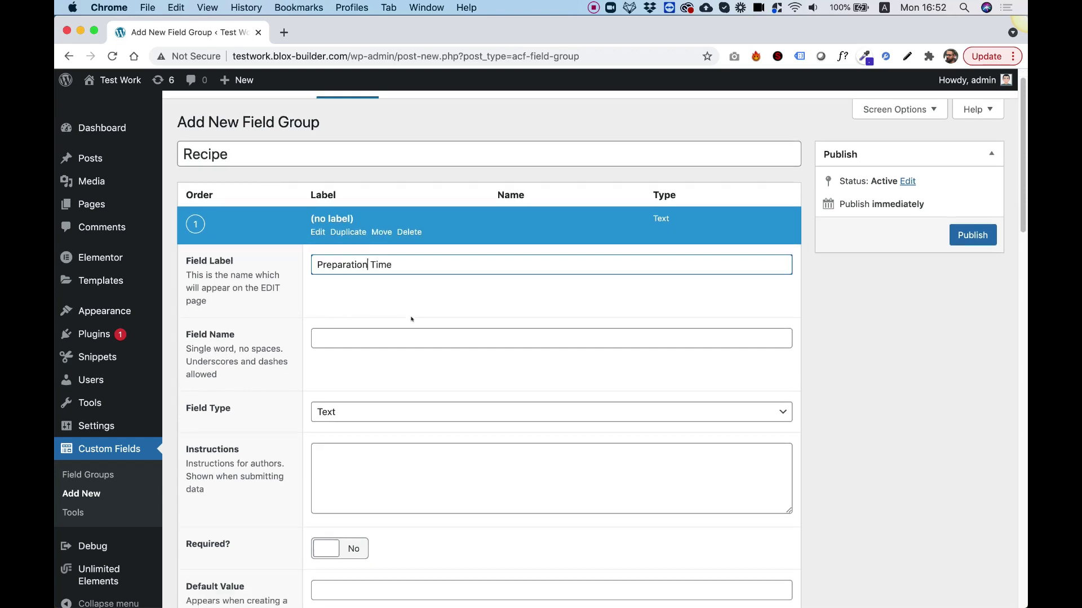
left_click(760, 535)
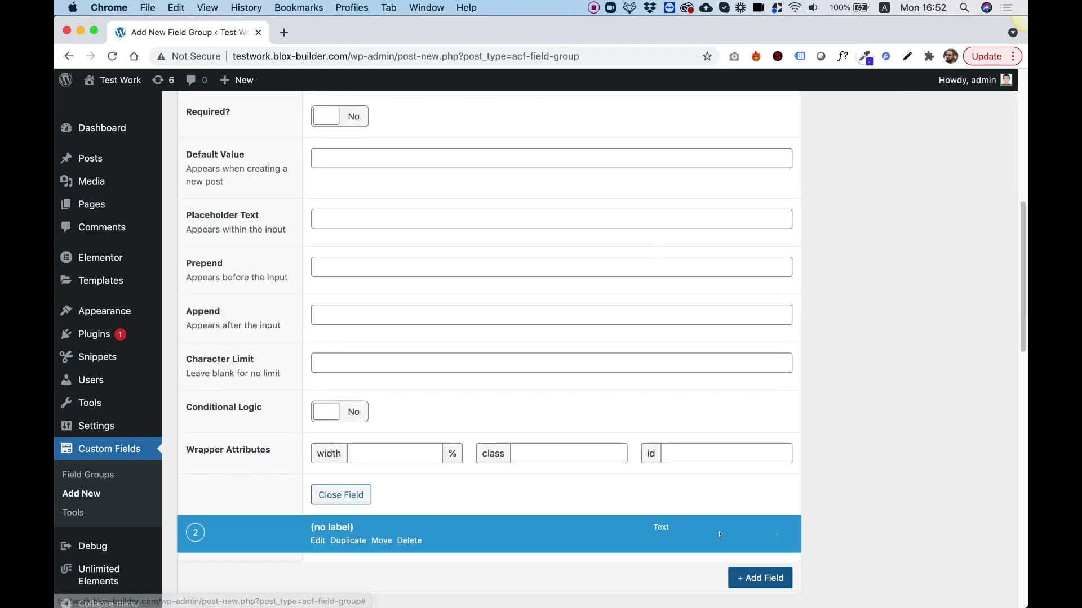
scroll(479, 367, "down", 5)
scroll(479, 371, "down", 3)
left_click(344, 172)
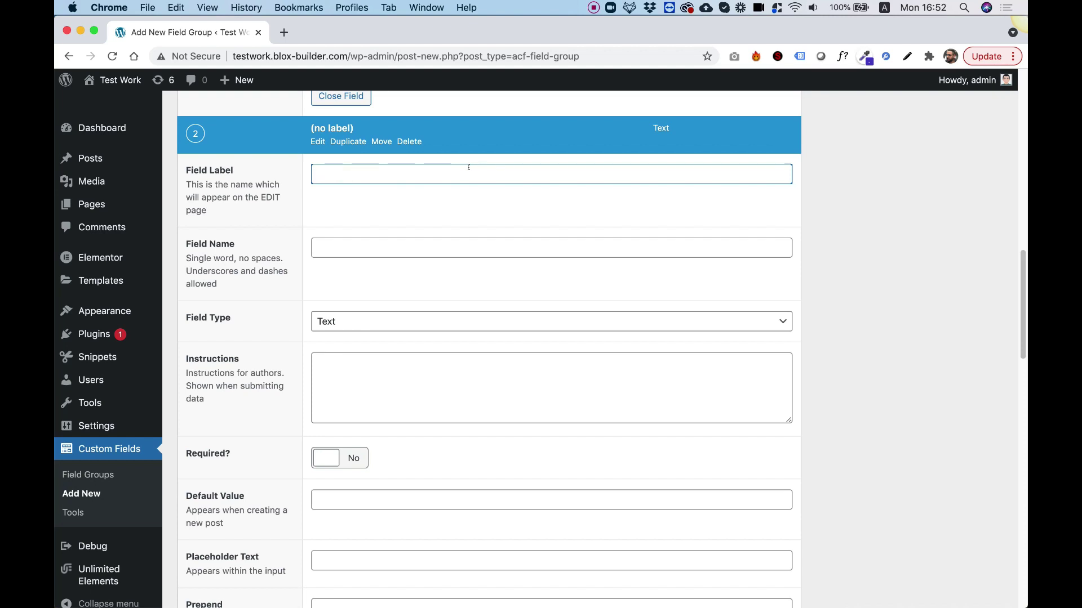
type("Type")
- Add a third field to the group with the label Difficulty, correcting its spelling
scroll(561, 376, "down", 10)
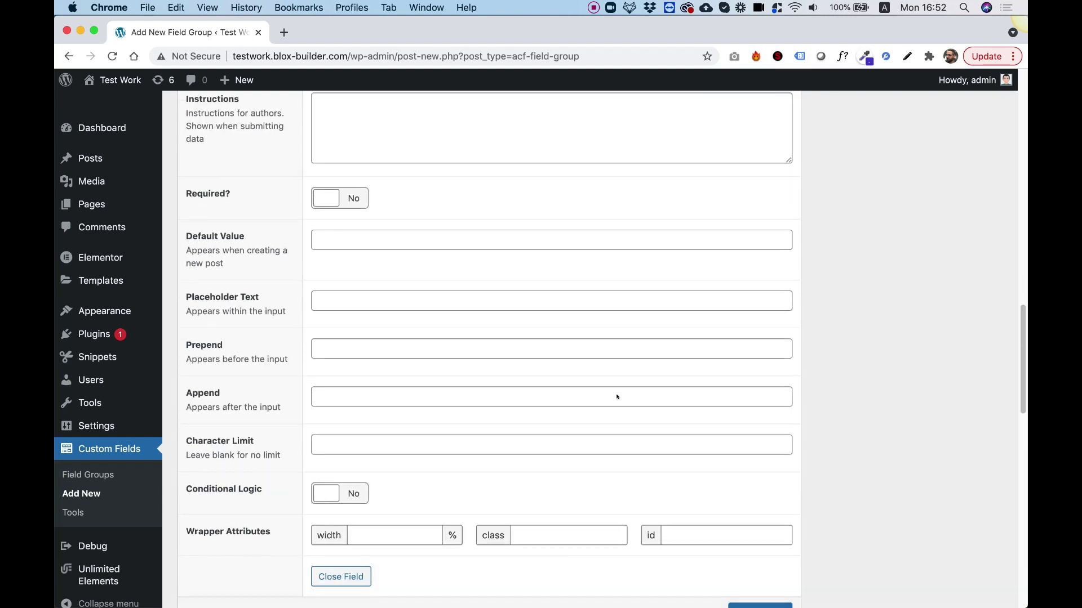
left_click(760, 370)
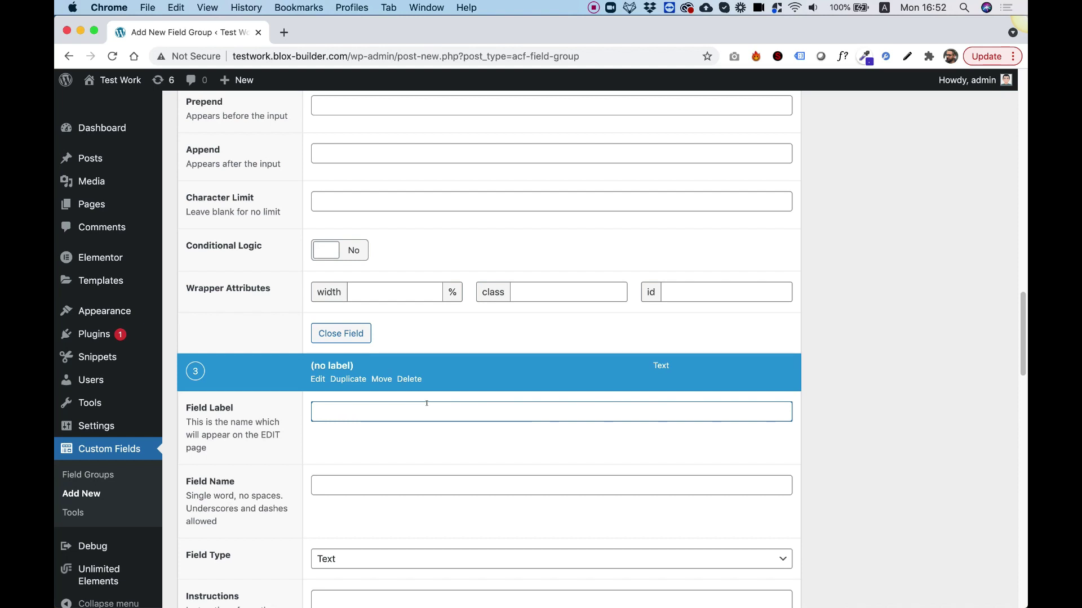
type("Dificulty")
right_click(330, 411)
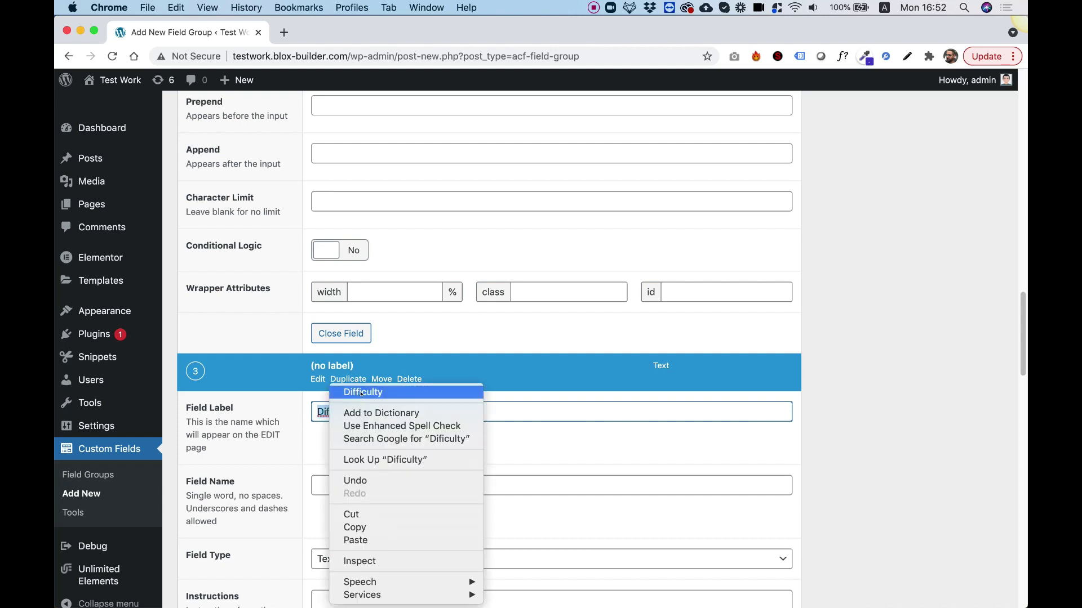
left_click(338, 393)
scroll(531, 330, "down", 8)
scroll(523, 325, "down", 3)
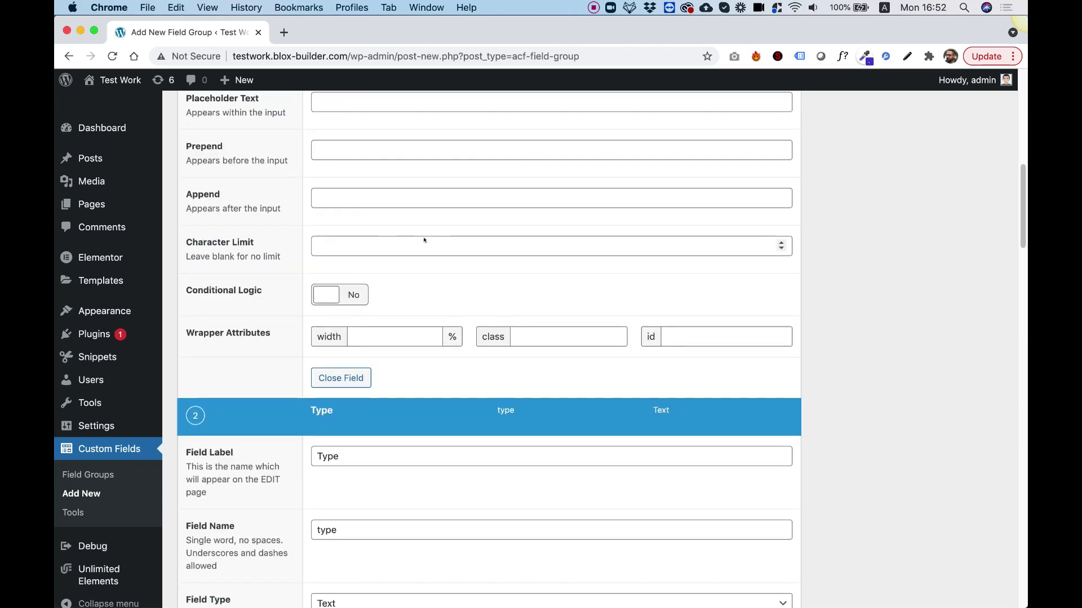
scroll(416, 224, "up", 3)
scroll(422, 275, "down", 4)
scroll(439, 343, "down", 15)
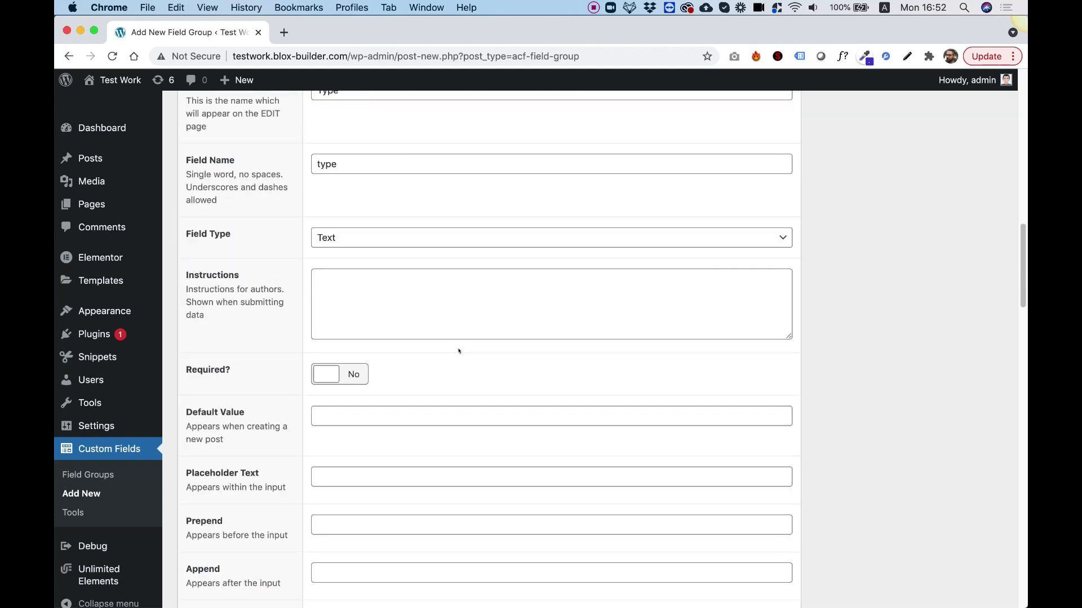
- Publish the Recipe field group with its three fields
scroll(460, 353, "down", 10)
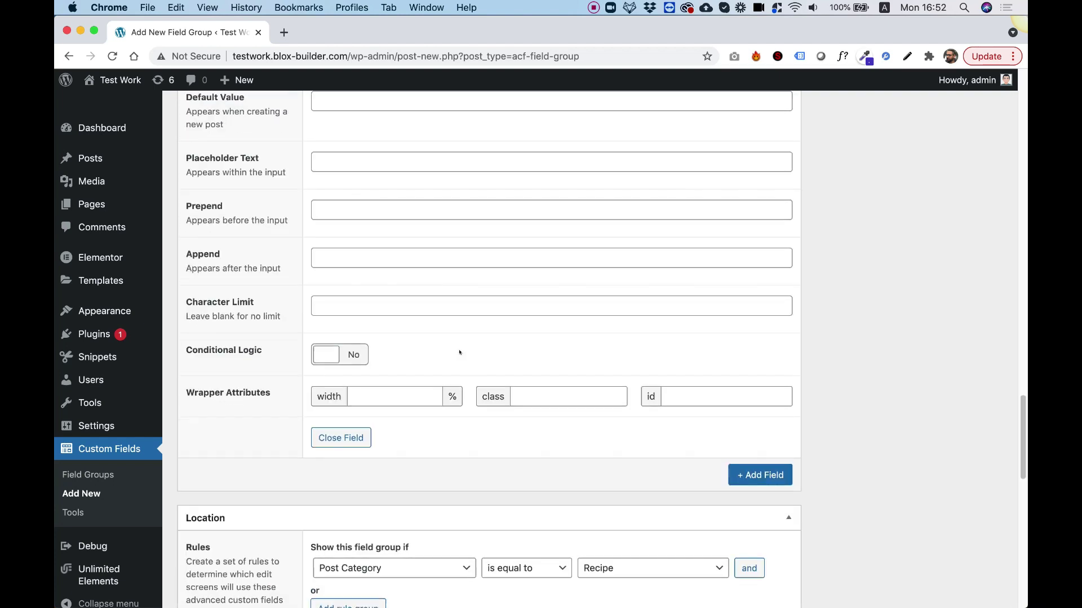
scroll(702, 469, "down", 5)
scroll(703, 468, "up", 15)
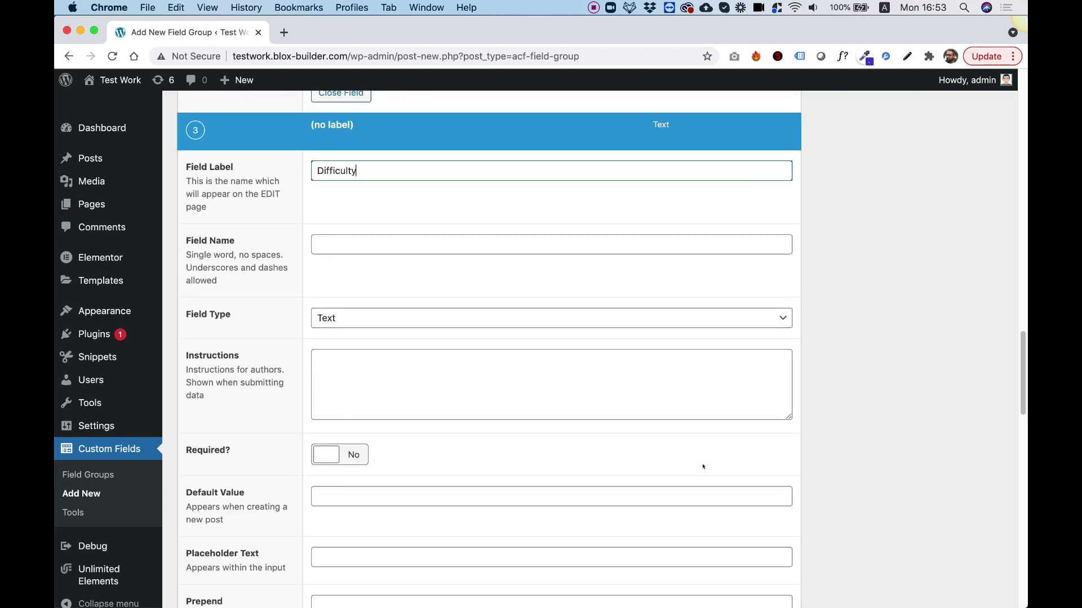
scroll(698, 460, "up", 20)
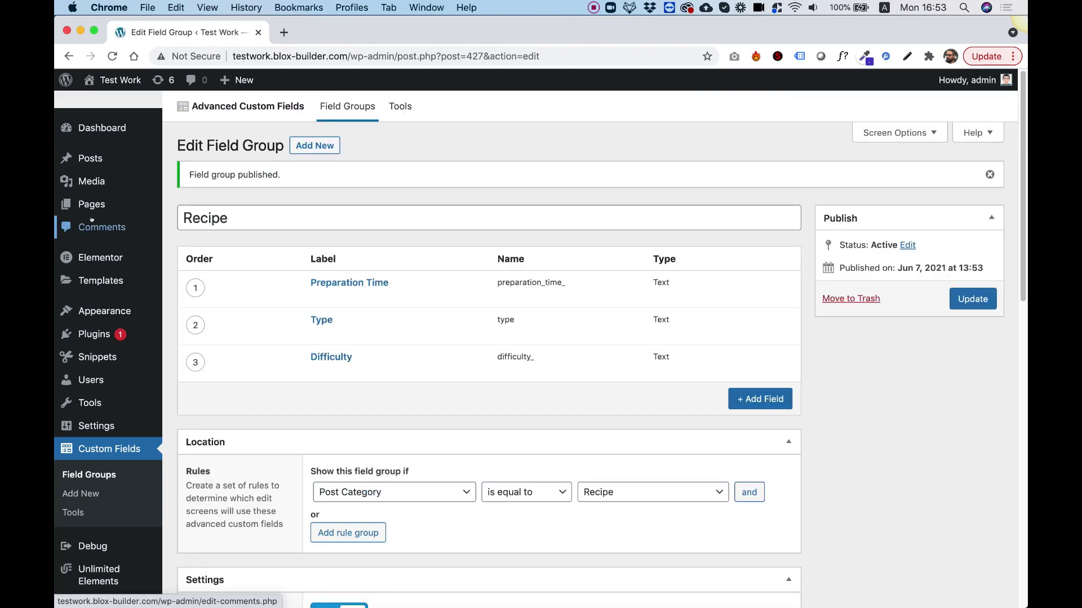
- Create a new post titled Hamburger and assign it to the Recipe category
left_click(225, 194)
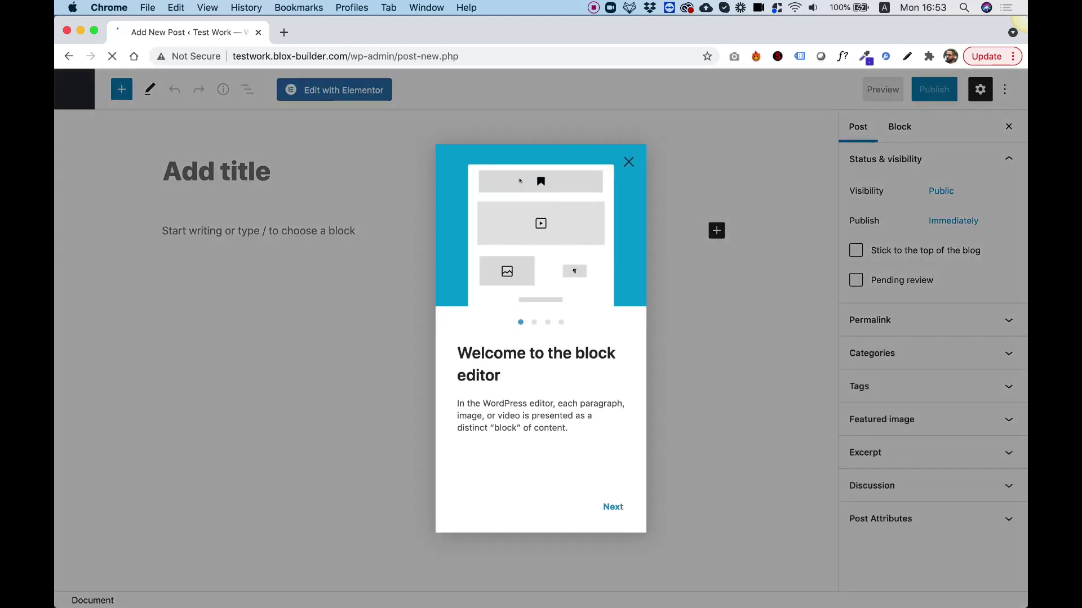
left_click(246, 151)
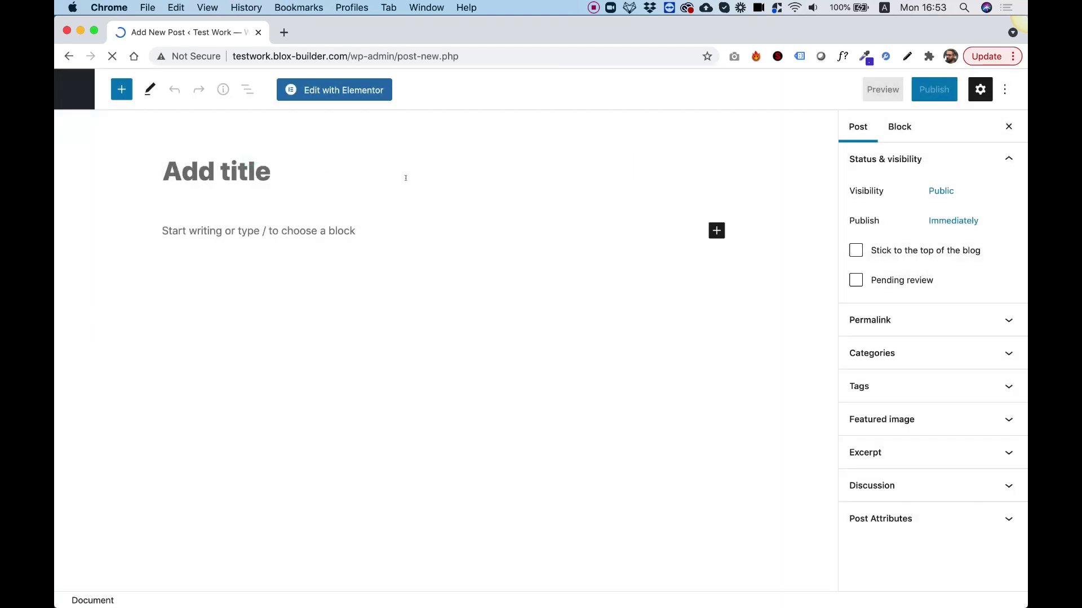
type("Hamburger")
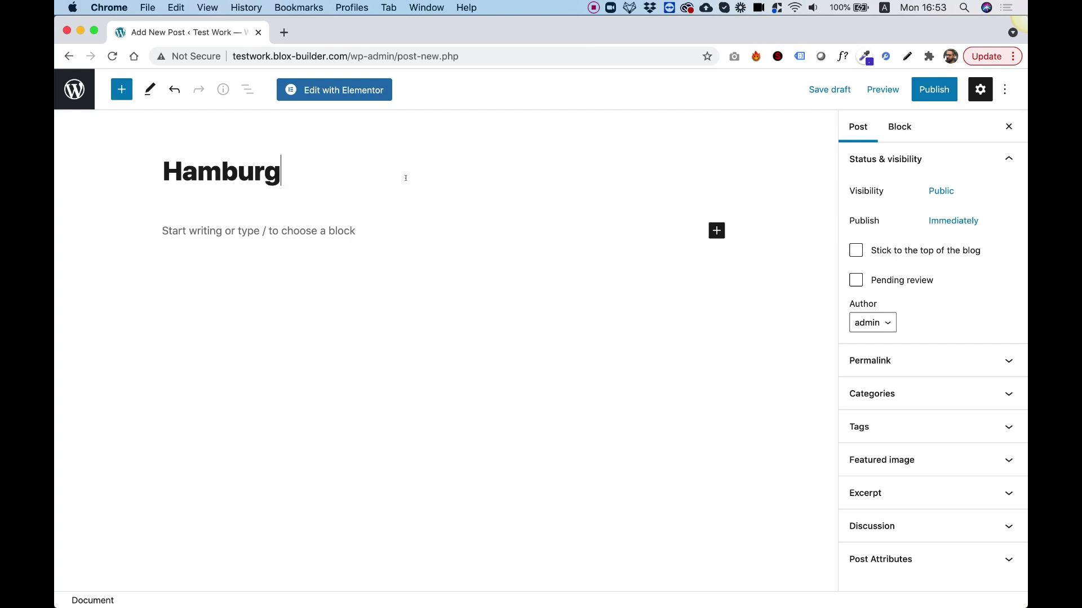
left_click(894, 393)
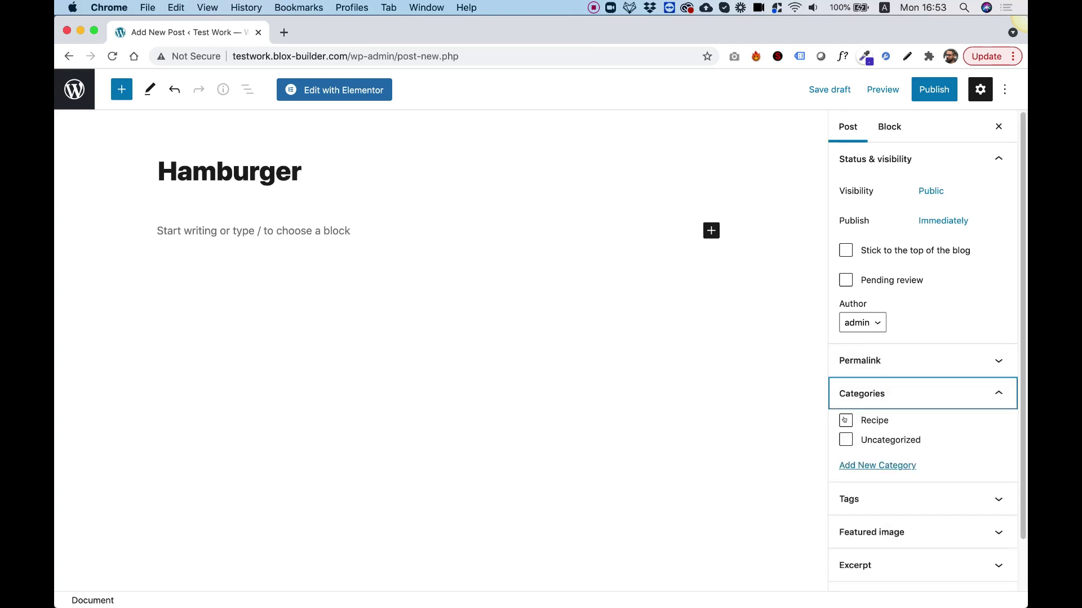
left_click(846, 419)
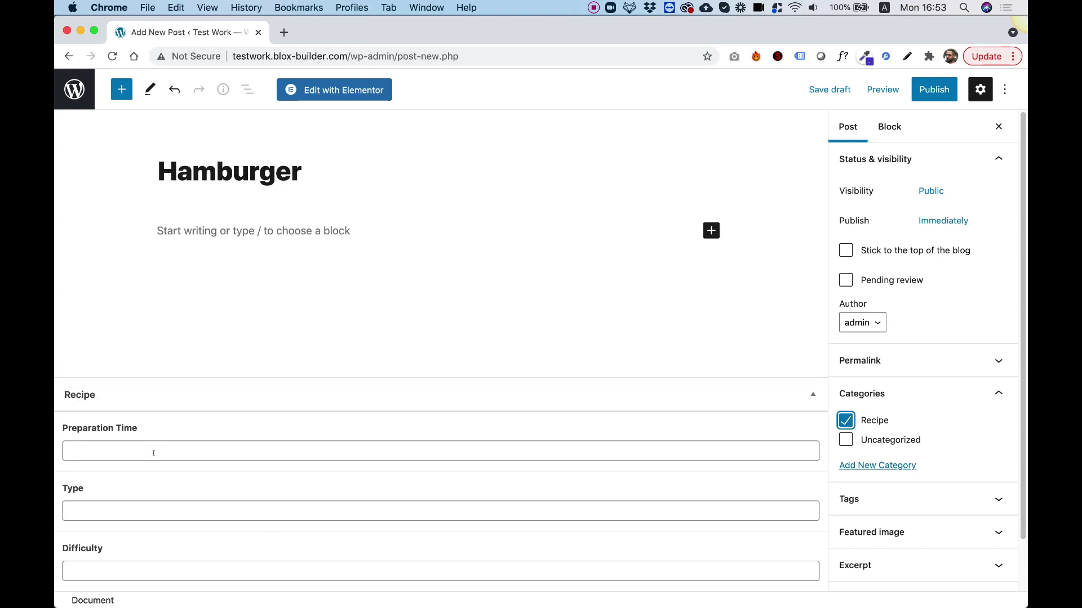
- Fill in the post's recipe fields with Preparation Time 30 Min, Type Fast Food and Difficulty Easy
left_click(159, 448)
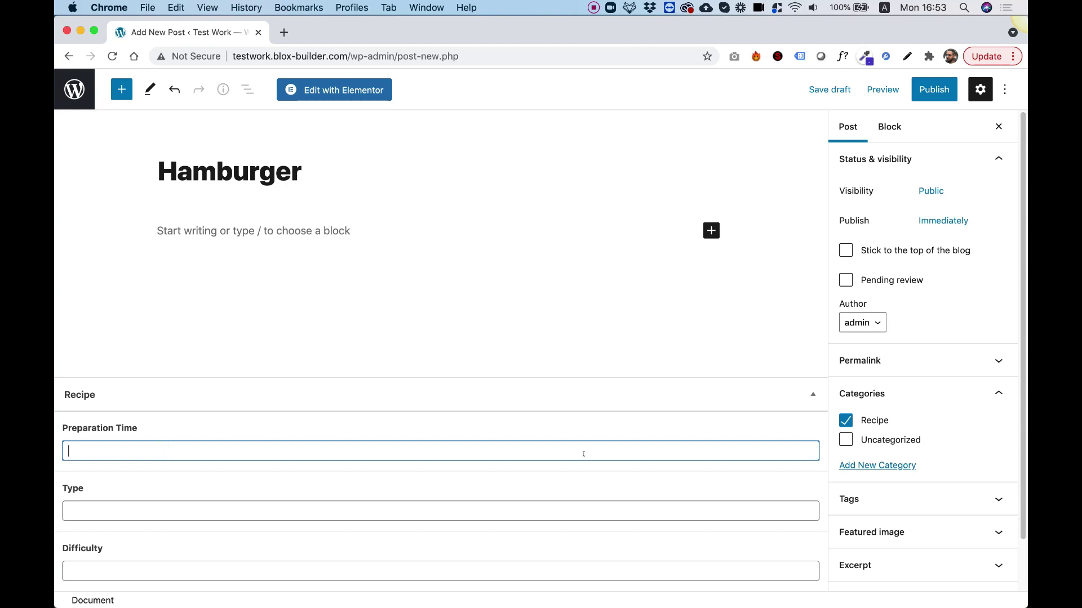
type("30 Min")
left_click(140, 509)
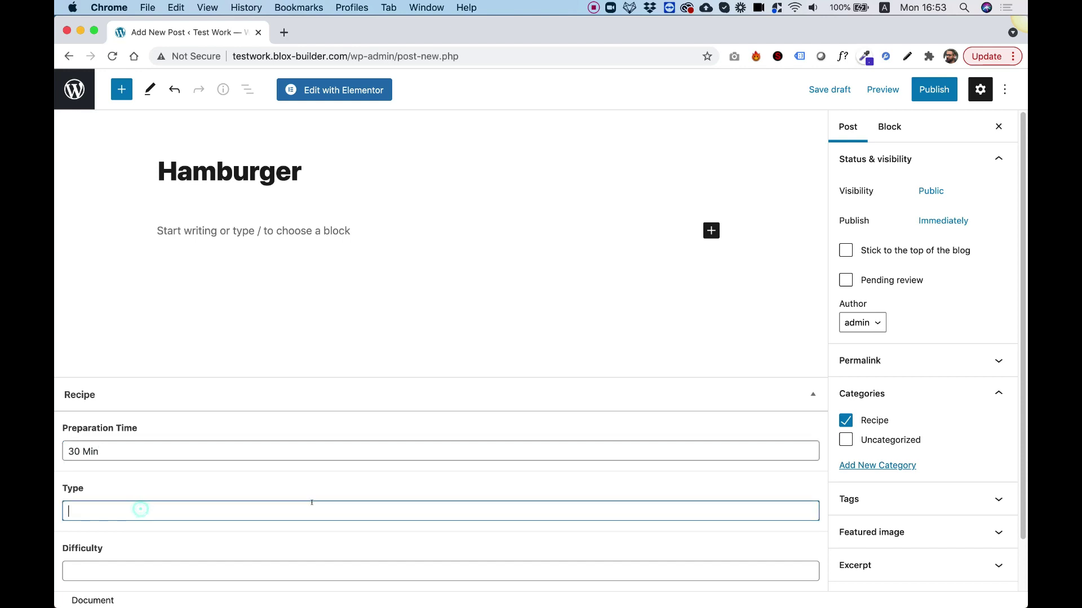
type("Fast Food")
left_click(121, 564)
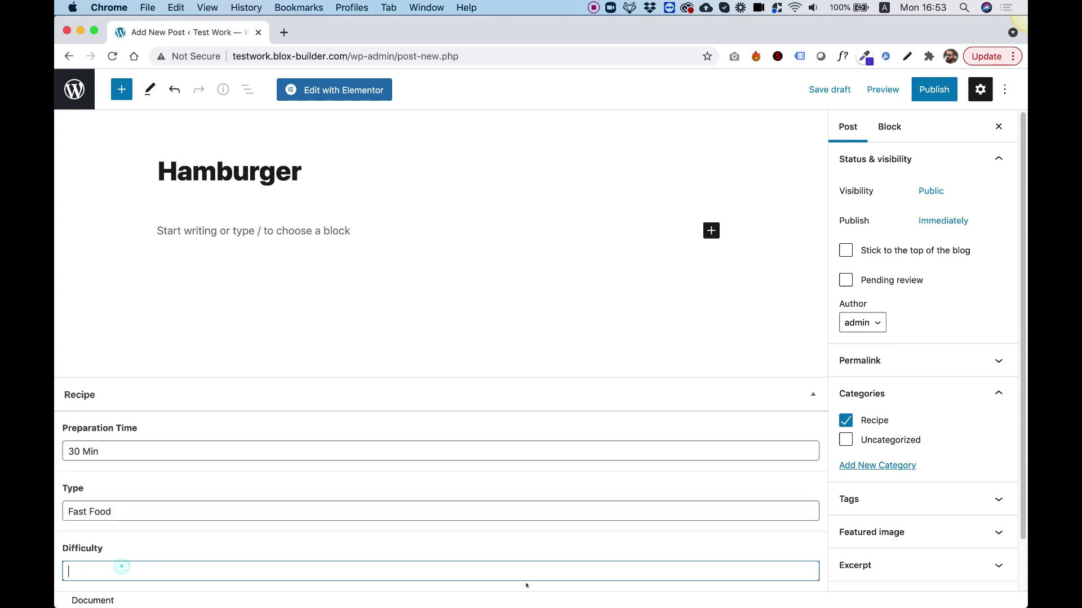
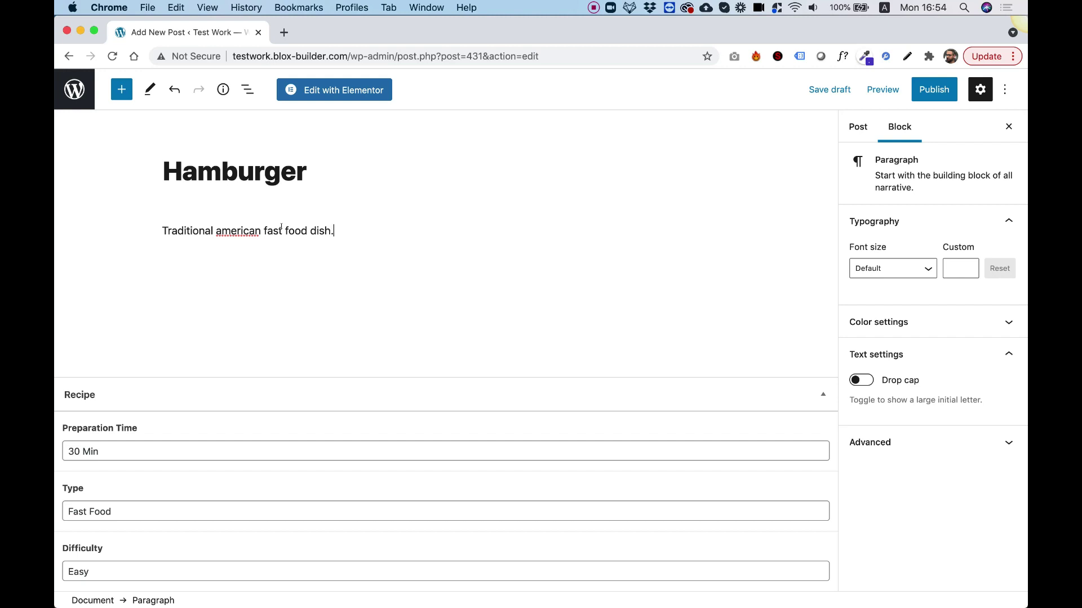
- Capitalize the word American in the post's description paragraph
right_click(224, 231)
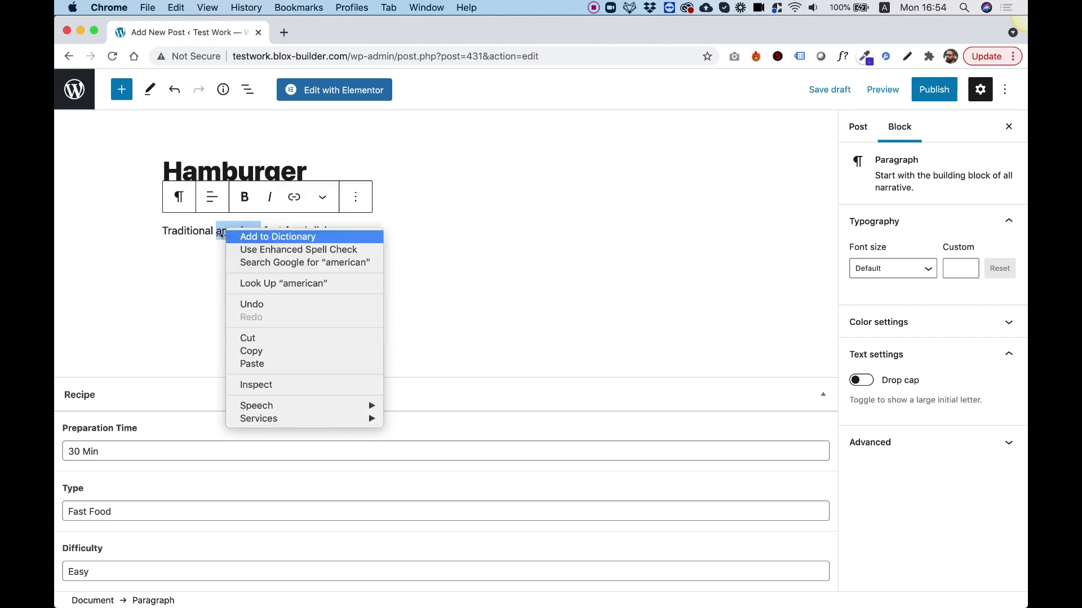
key("Escape")
left_click(223, 231)
key("BackSpace")
type("A")
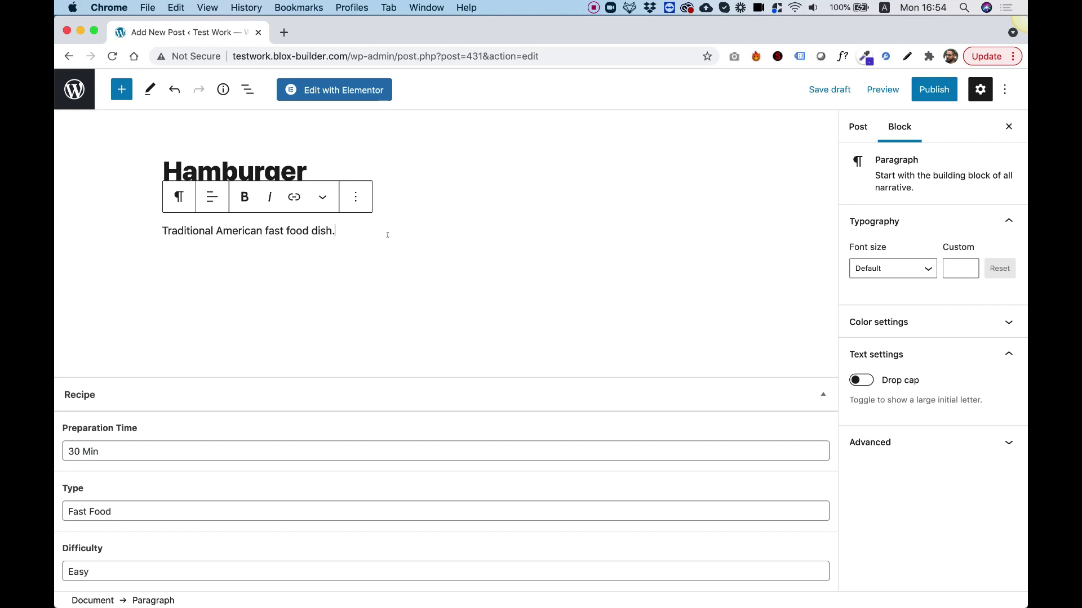
- Publish the Hamburger post and return to the list of all posts
left_click(934, 89)
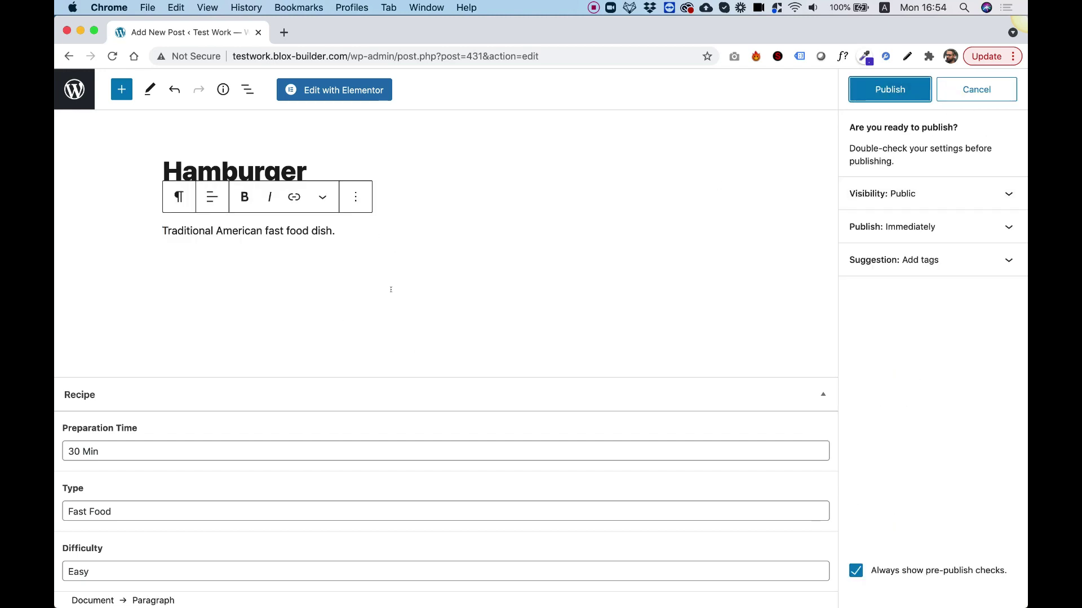
left_click(898, 97)
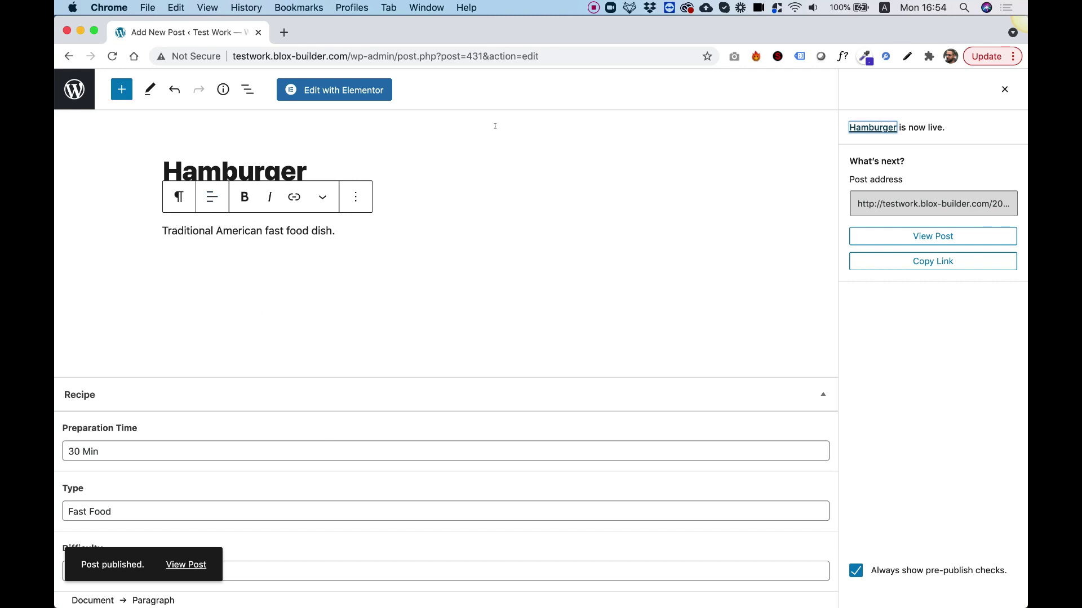
left_click(68, 89)
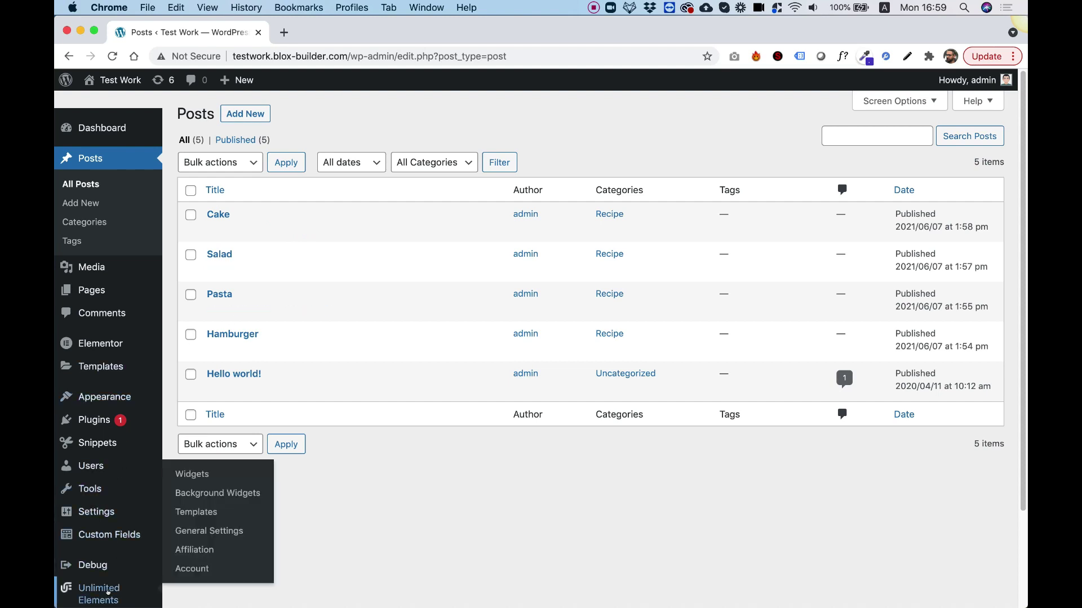
- Install the Dynamic Template Carousel widget from the Unlimited Elements widget library
left_click(101, 588)
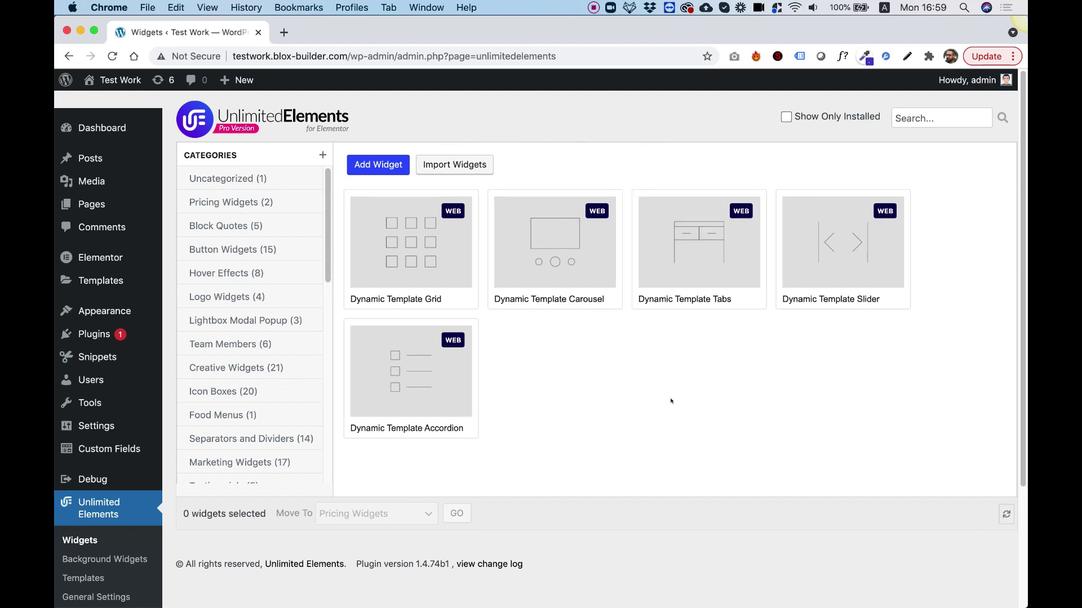
mouse_move(440, 258)
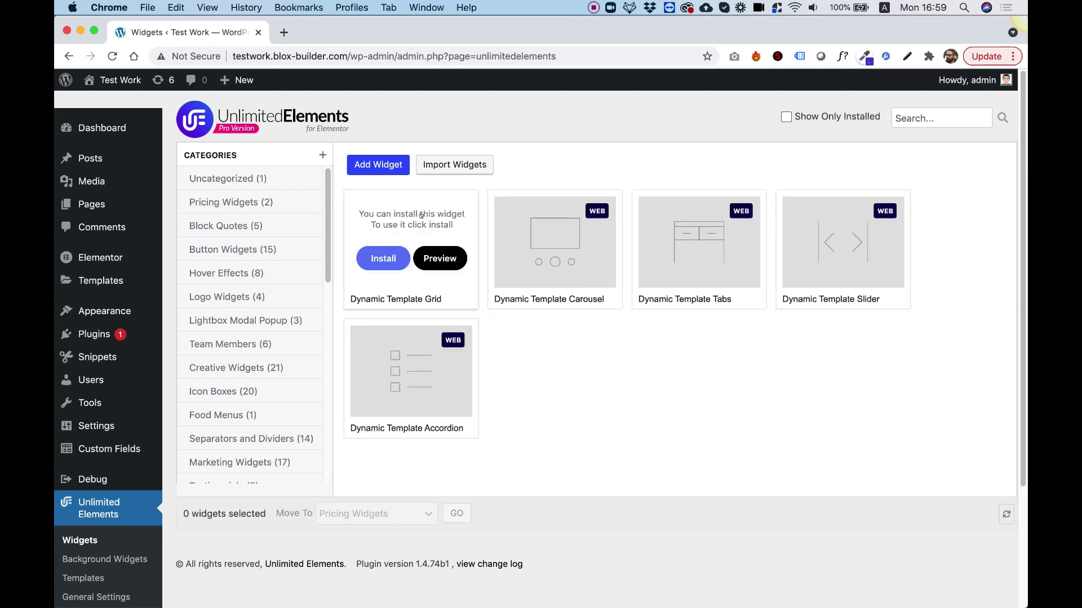
mouse_move(525, 262)
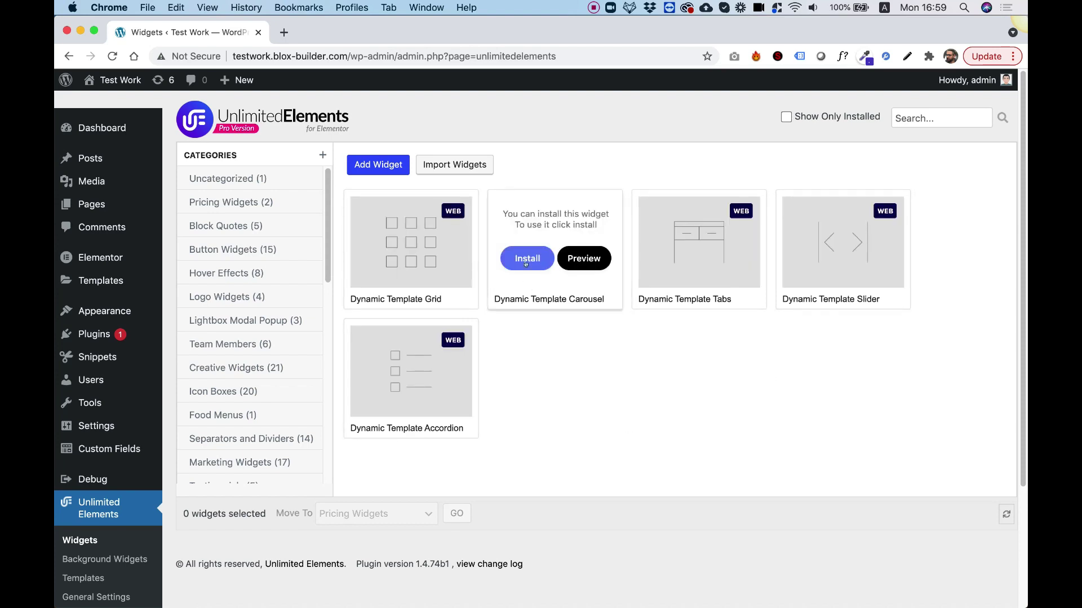
left_click(540, 264)
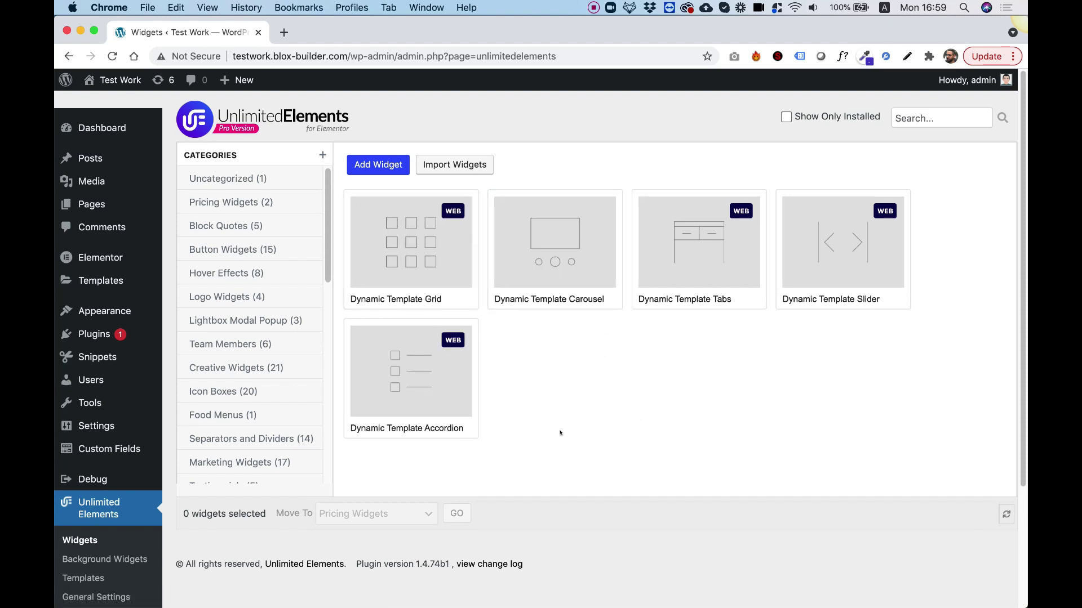
- Open the Single Post templates in Elementor's Theme Builder
mouse_move(350, 391)
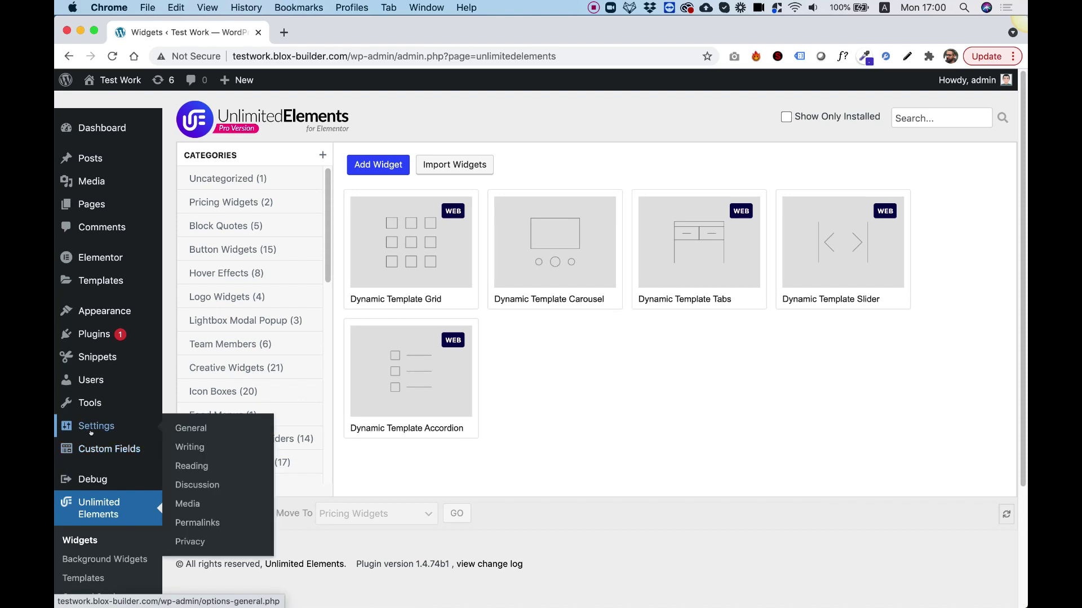
scroll(93, 438, "down", 1)
mouse_move(96, 402)
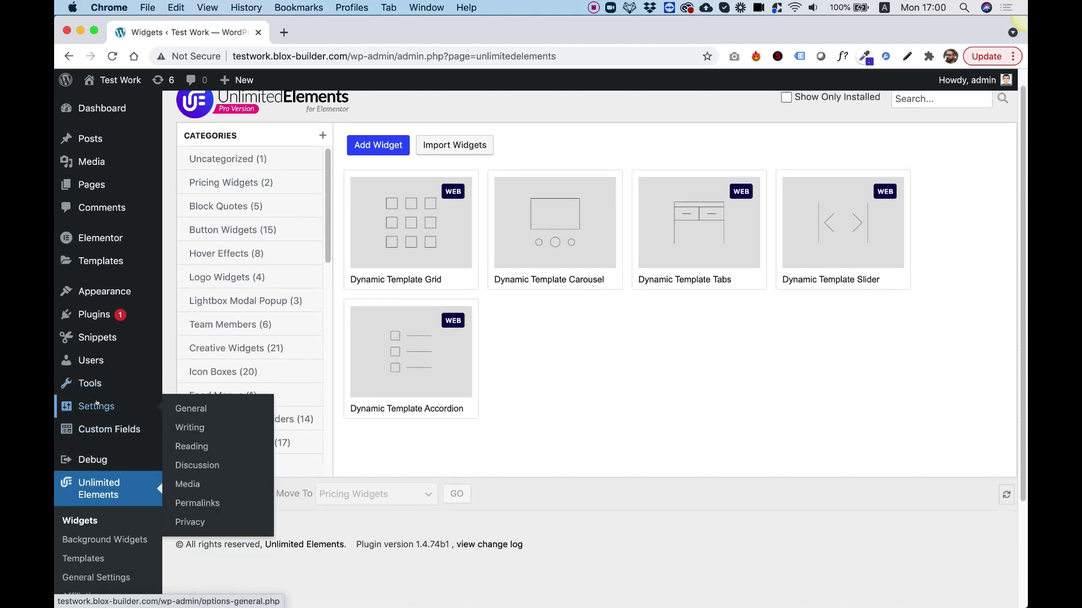
mouse_move(101, 261)
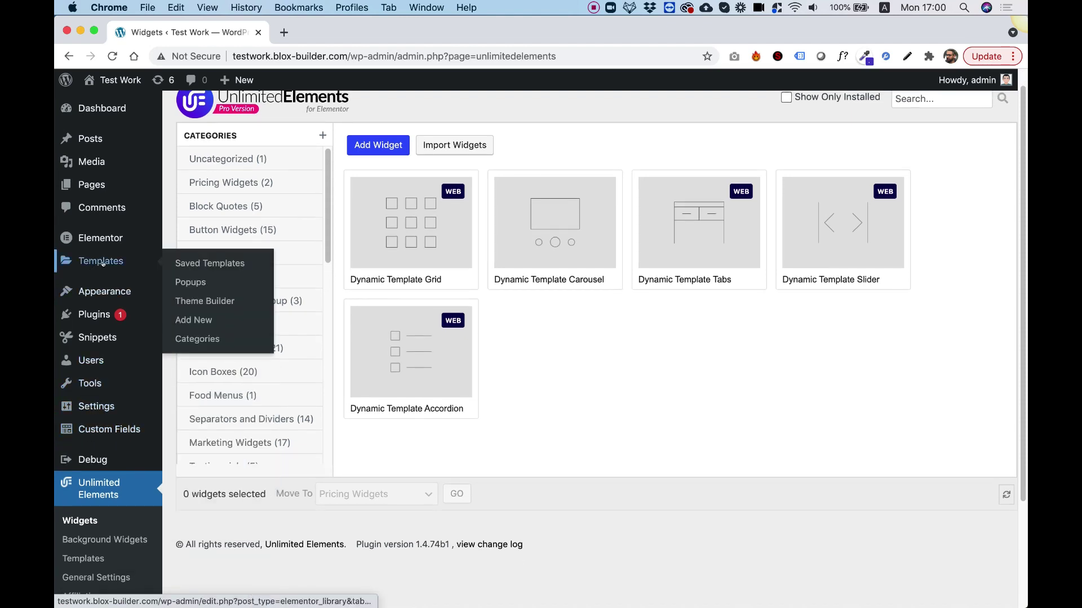
left_click(187, 302)
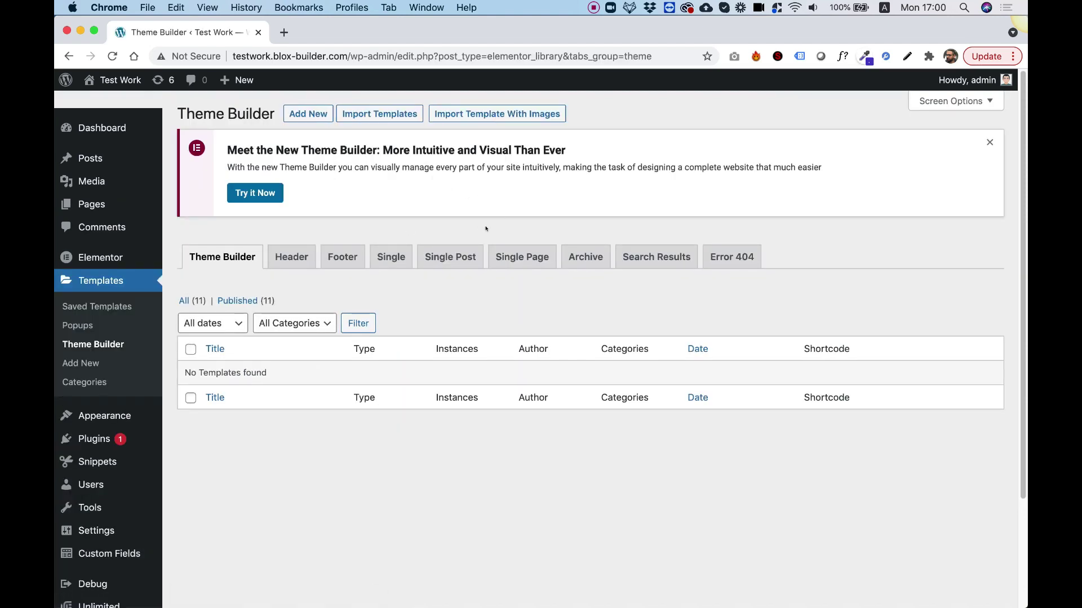
left_click(433, 258)
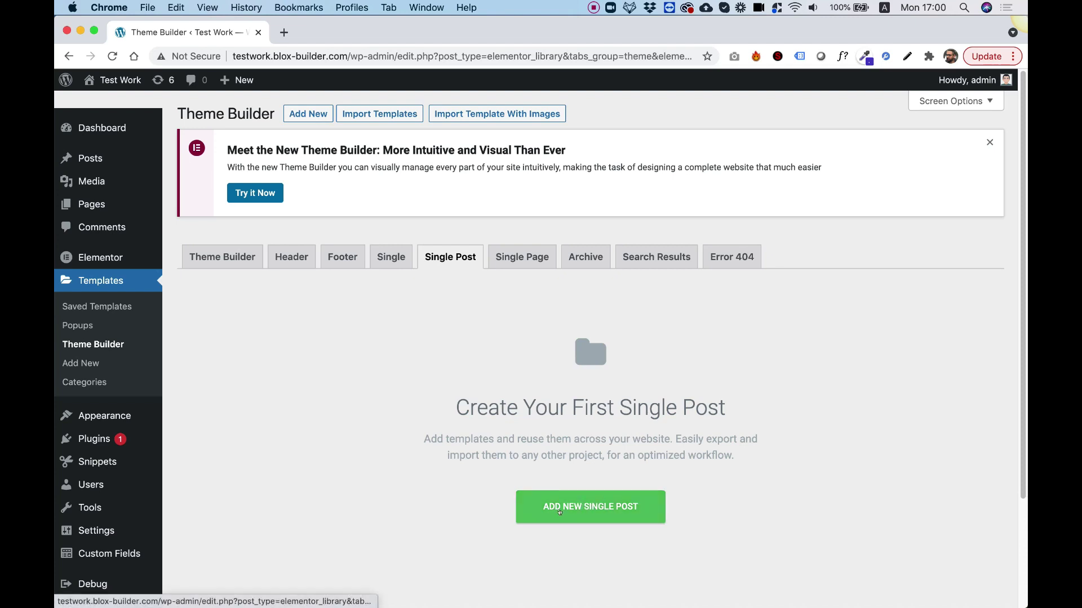
- Create a Single Post template named Recipe and dismiss the library of ready-made blocks
left_click(579, 509)
left_click(582, 398)
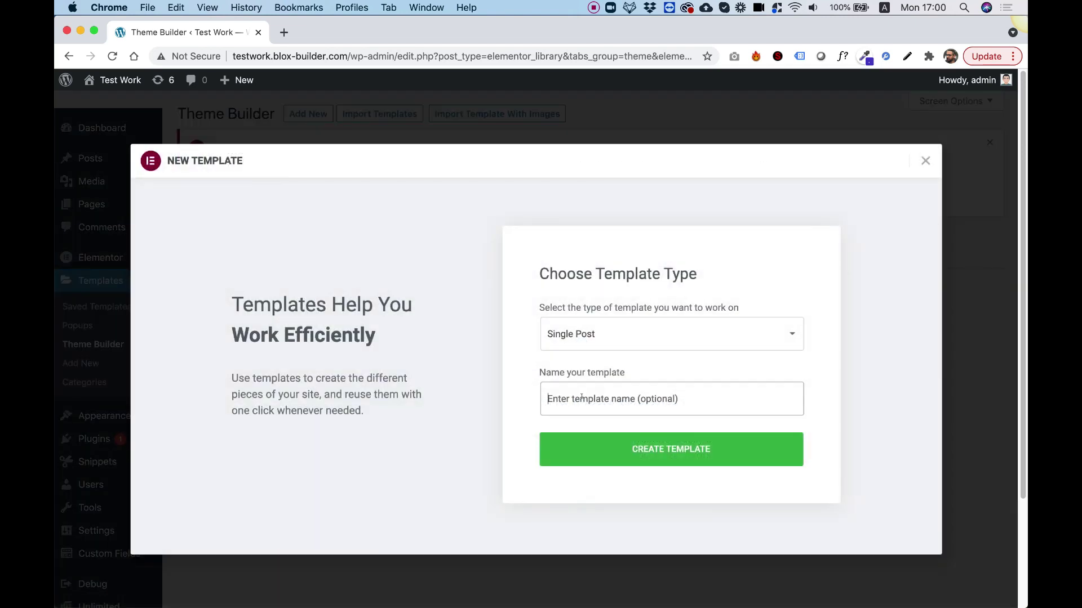
type("R")
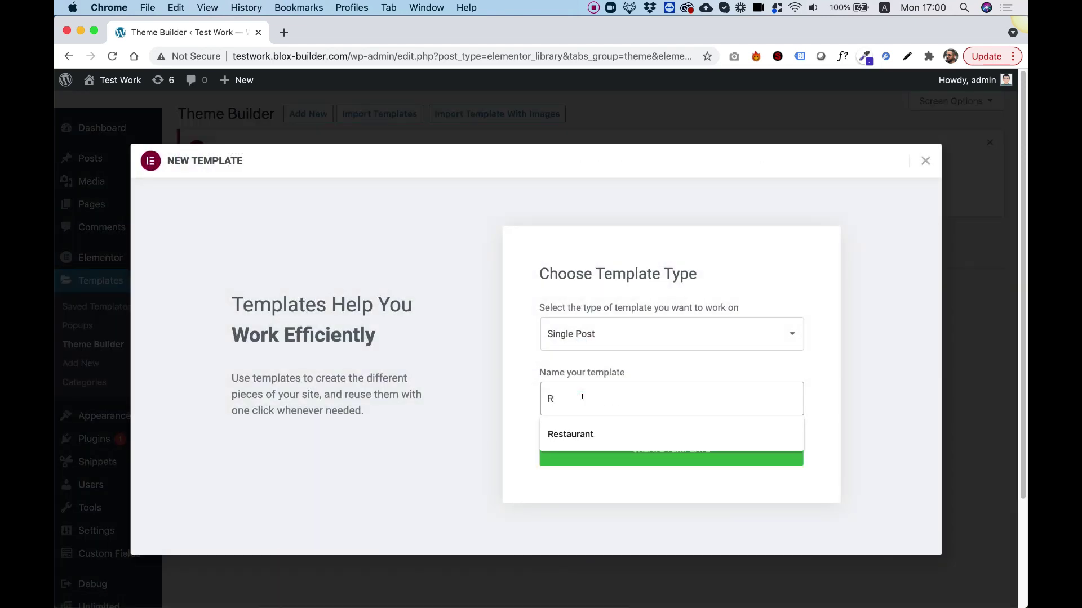
type("ecu")
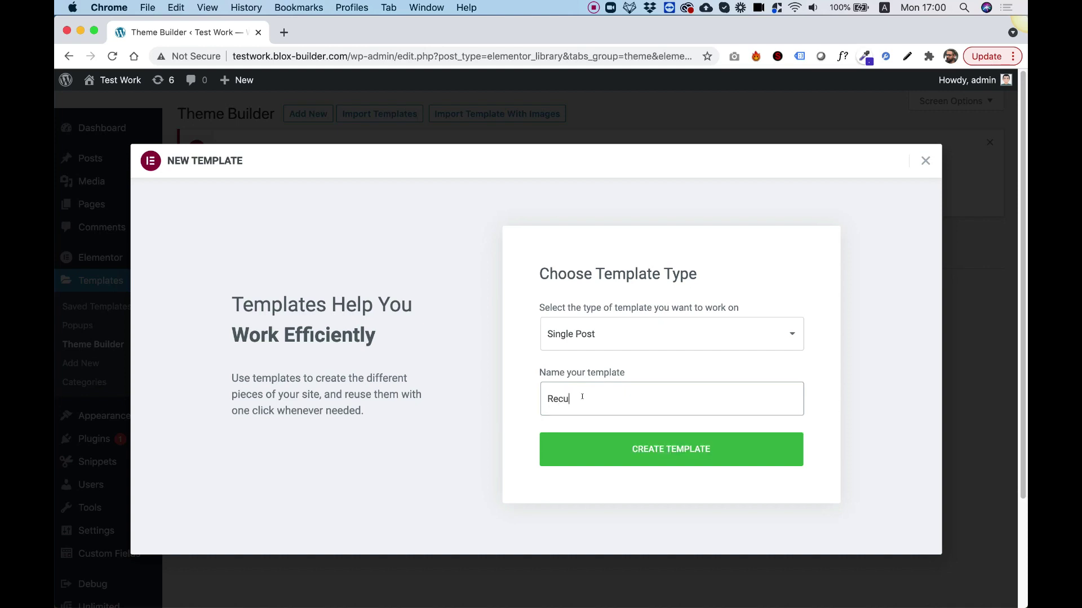
key("BackSpace")
type("ipe")
left_click(662, 449)
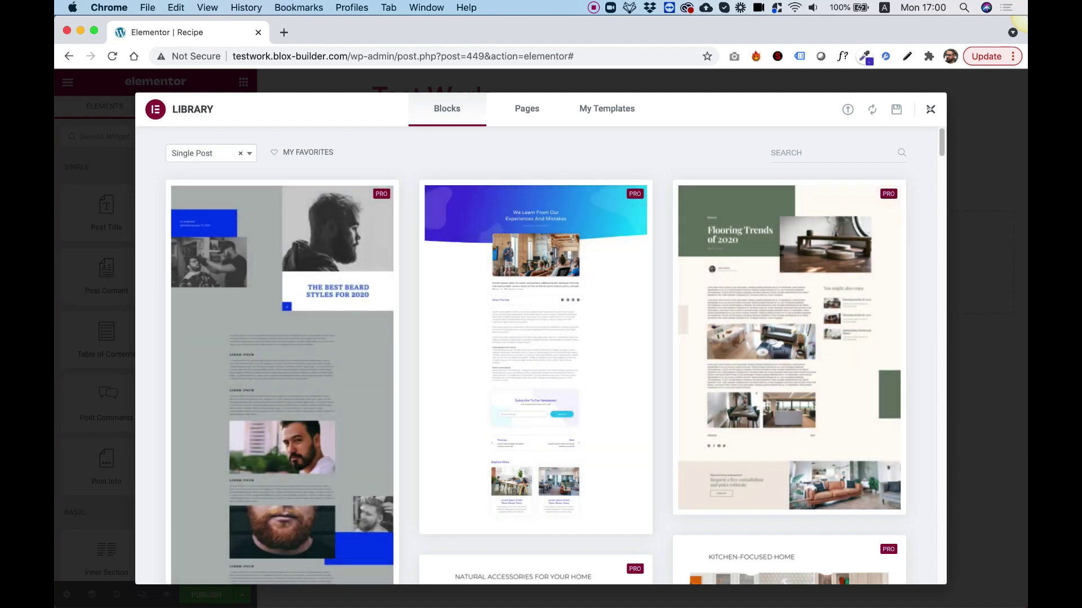
left_click(930, 108)
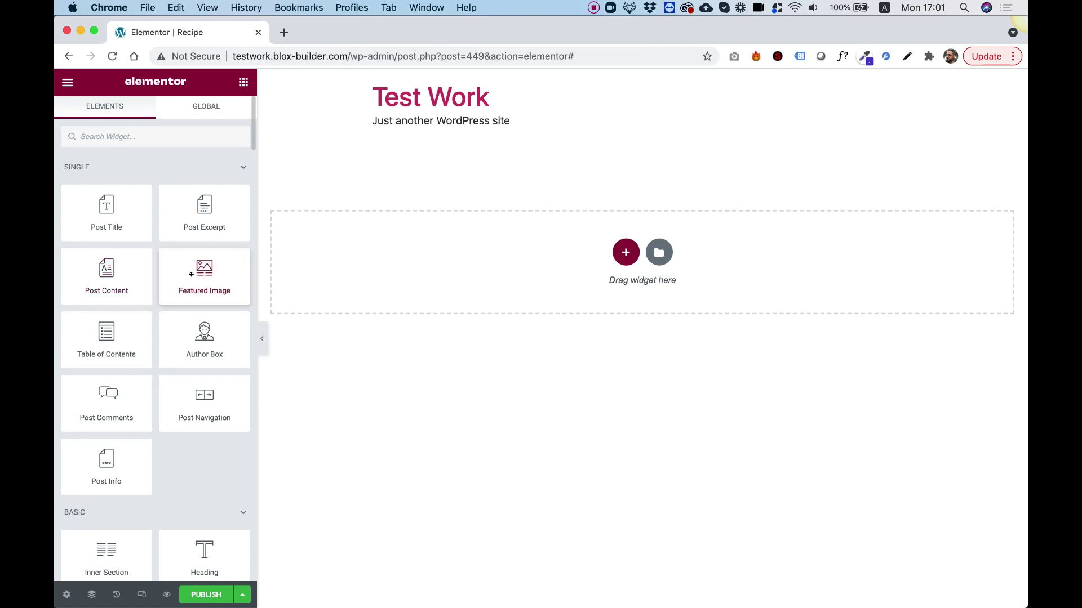
- Add a Featured Image widget to the empty template canvas and look over the placed image
left_click_drag(191, 275, 586, 252)
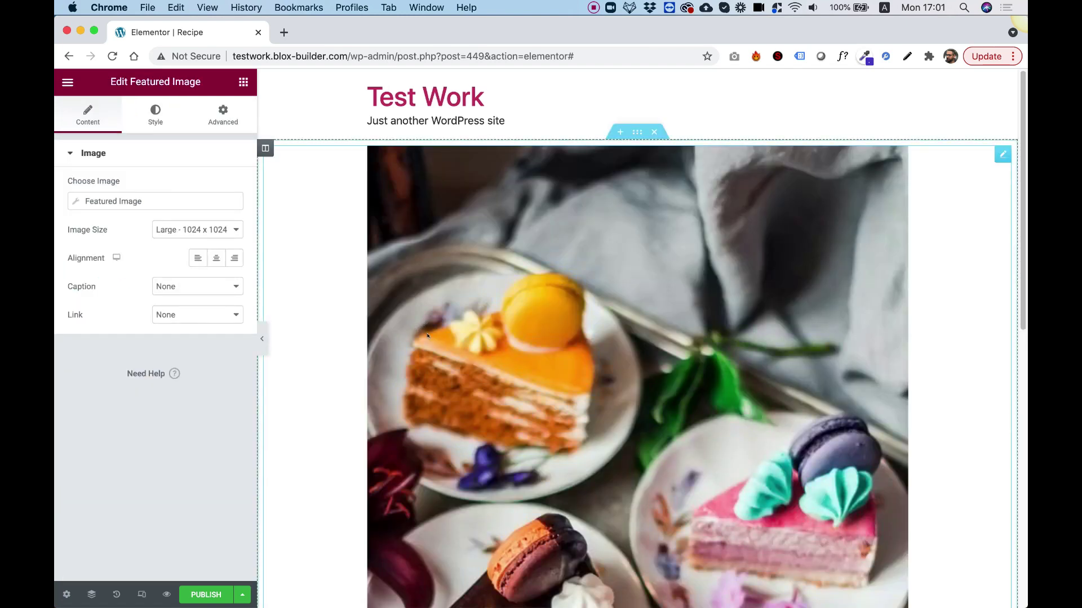
scroll(542, 393, "down", 1)
scroll(543, 393, "up", 1)
scroll(519, 347, "down", 5)
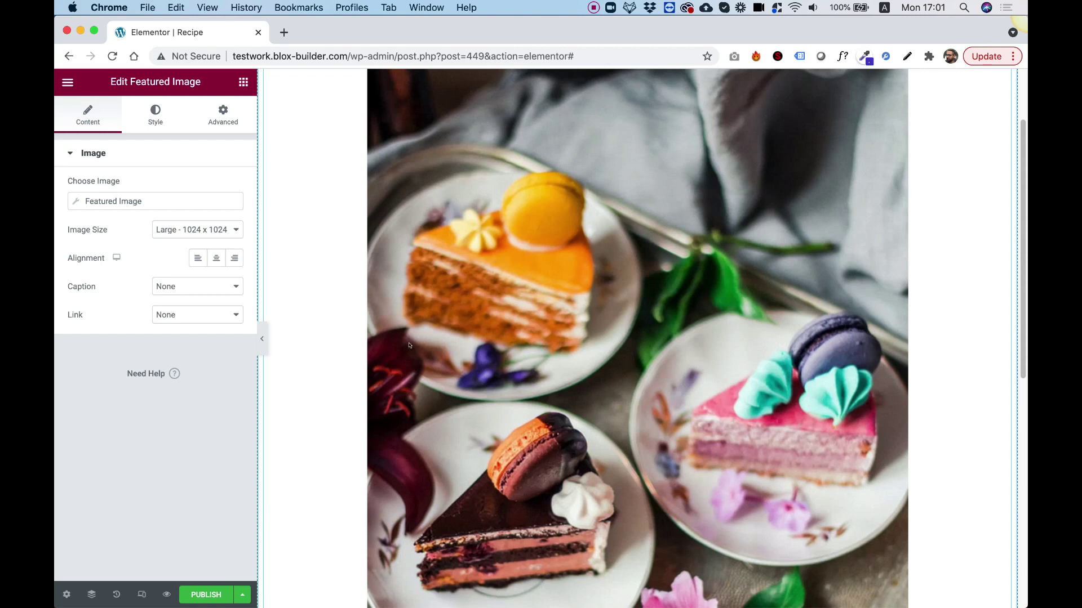
scroll(465, 189, "up", 5)
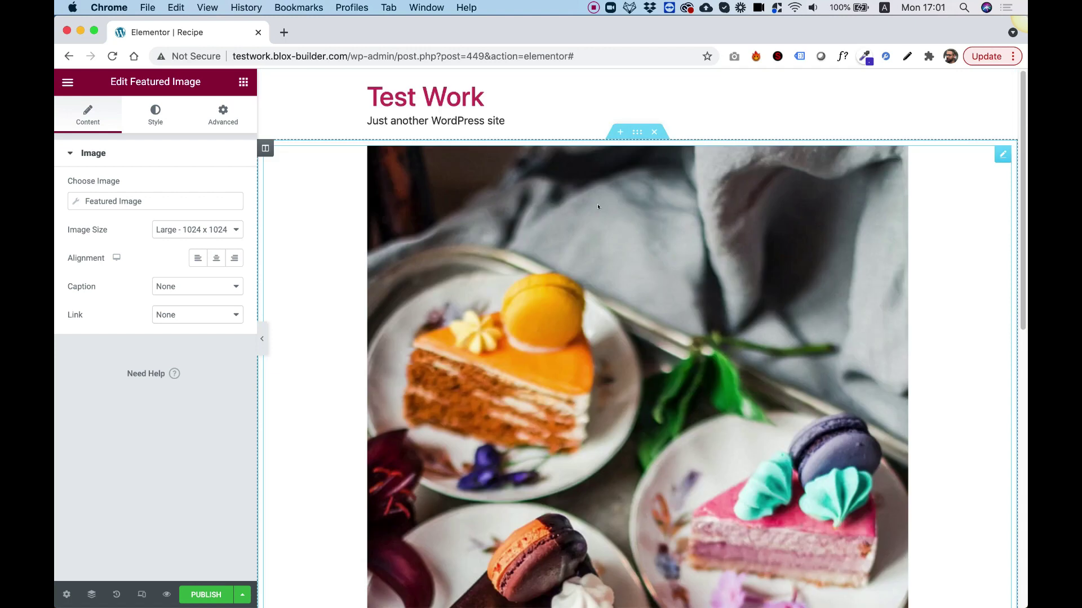
- Set the template's preview settings to show dynamic content as the Hamburger post and apply the preview
left_click(64, 596)
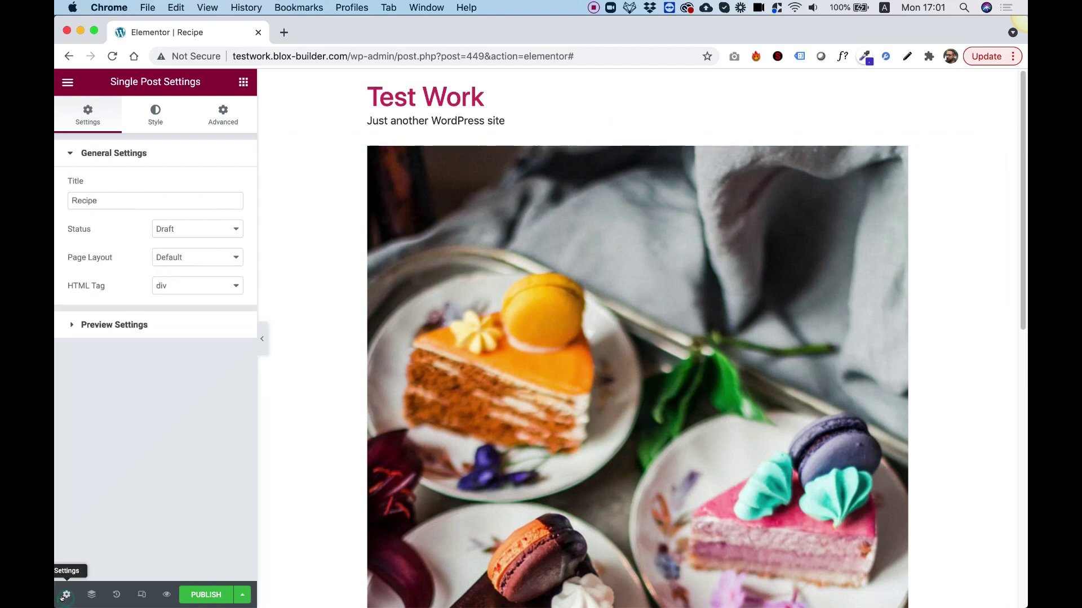
left_click(136, 328)
left_click(110, 236)
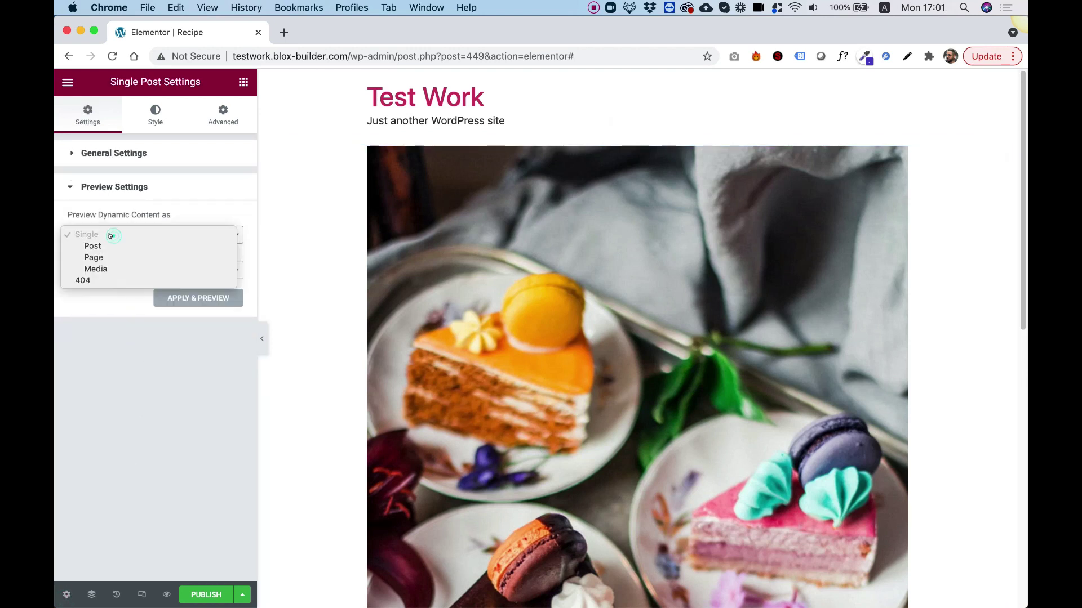
left_click(109, 245)
left_click(99, 270)
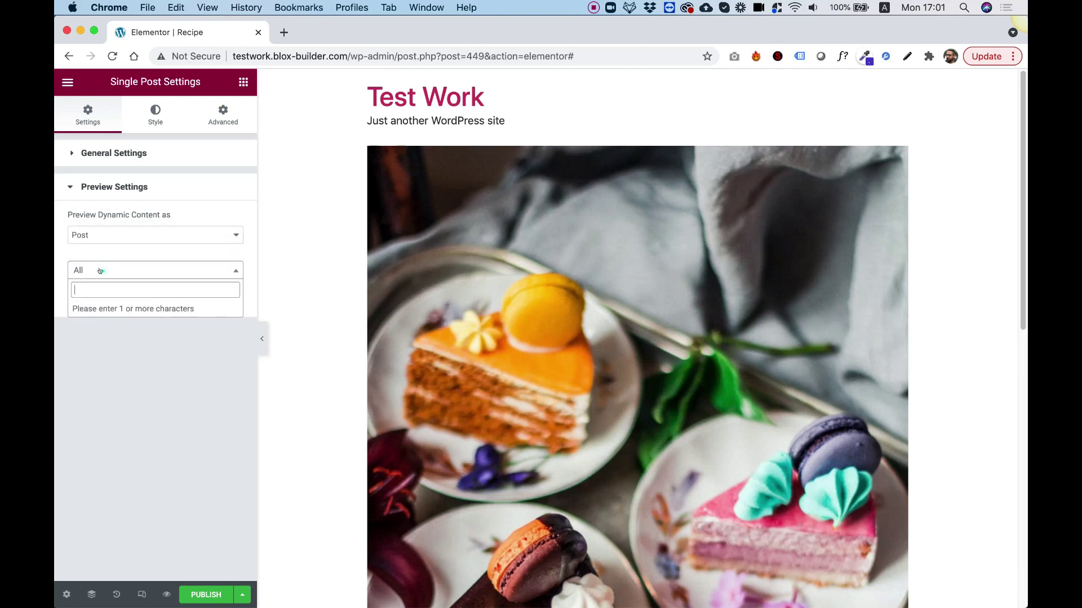
left_click(102, 289)
type("h")
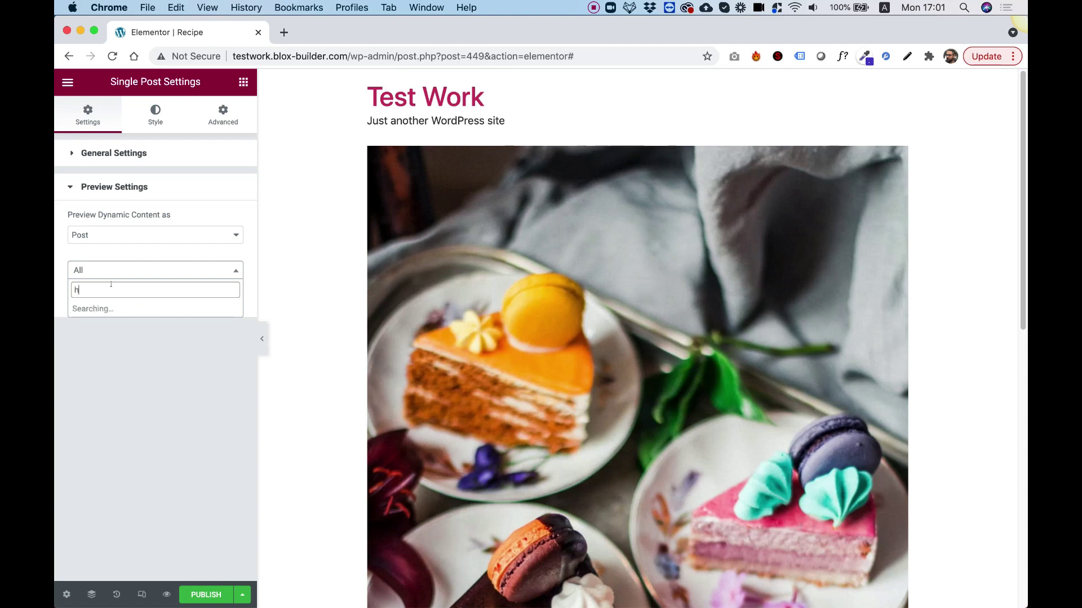
type("amb")
key("Return")
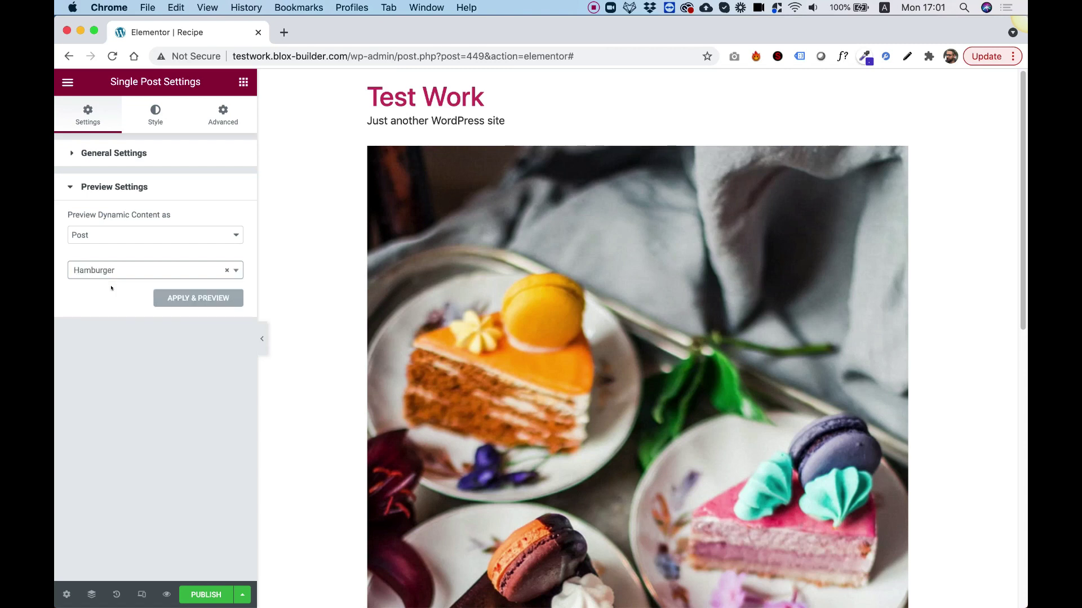
left_click(186, 300)
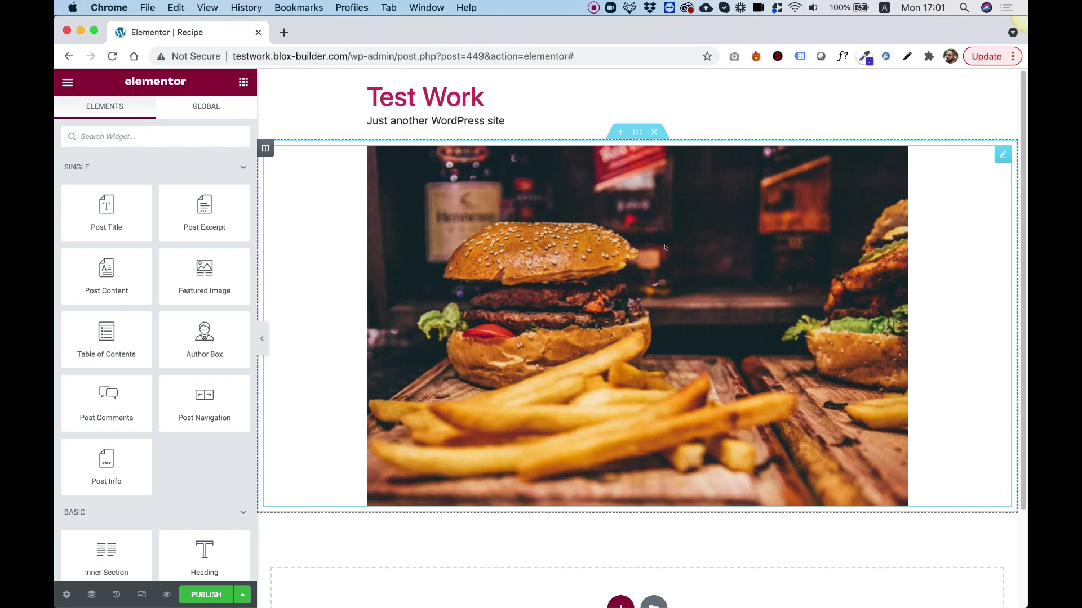
- Set the image section's boxed content width to 400 and its columns gap to No Gap
left_click(632, 133)
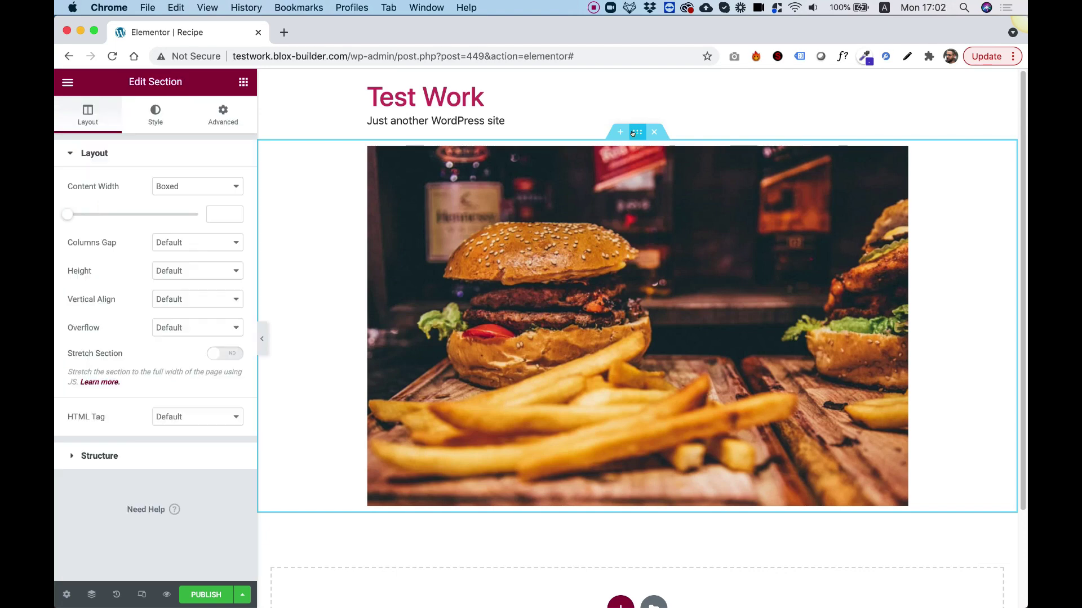
left_click(65, 214)
left_click_drag(65, 214, 64, 214)
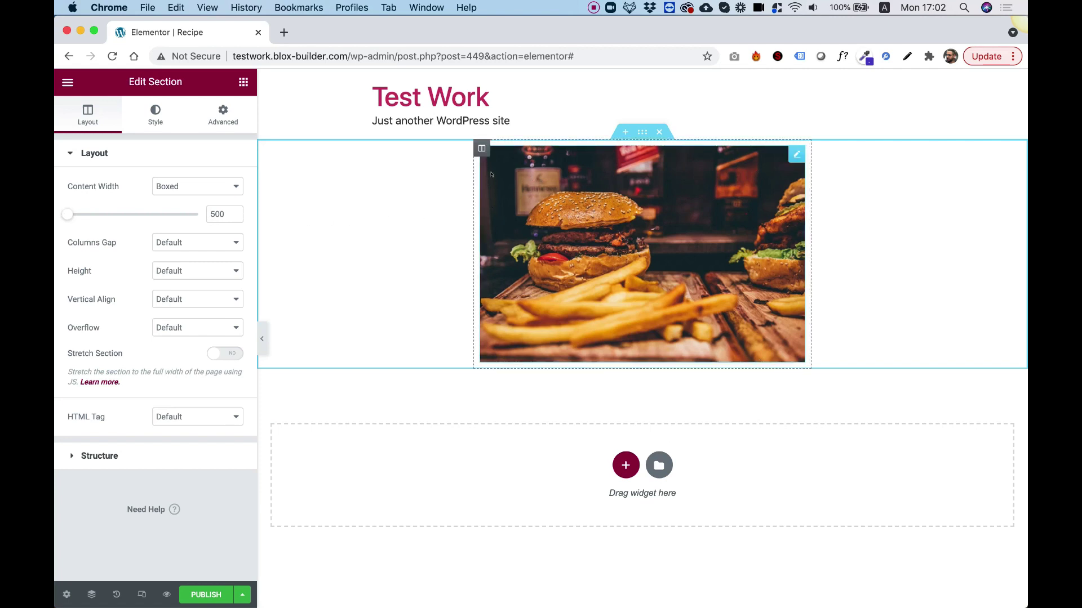
left_click(482, 149)
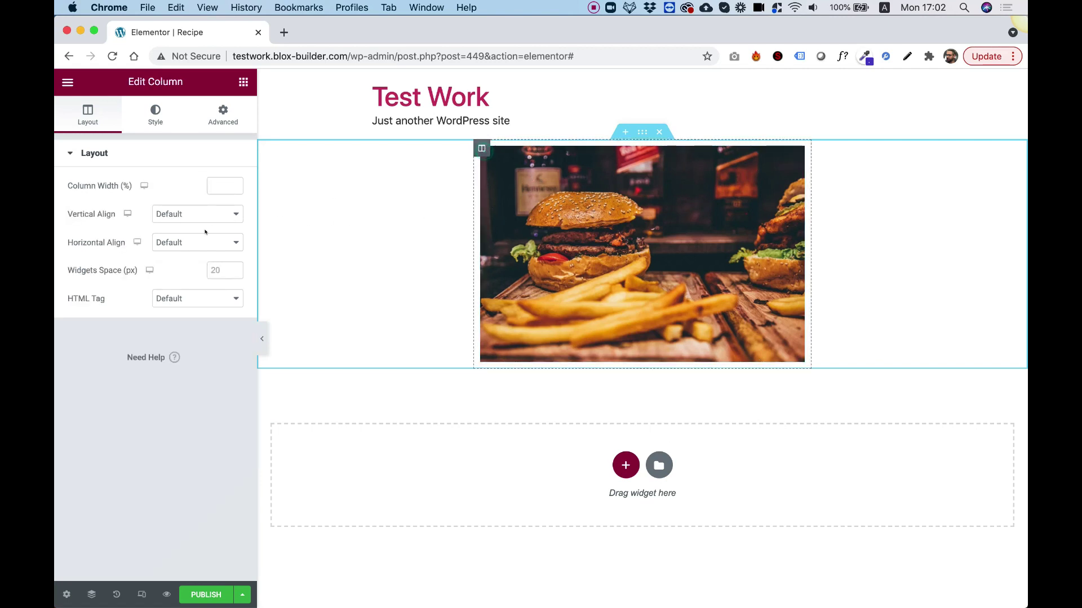
left_click(637, 134)
left_click_drag(228, 214, 203, 213)
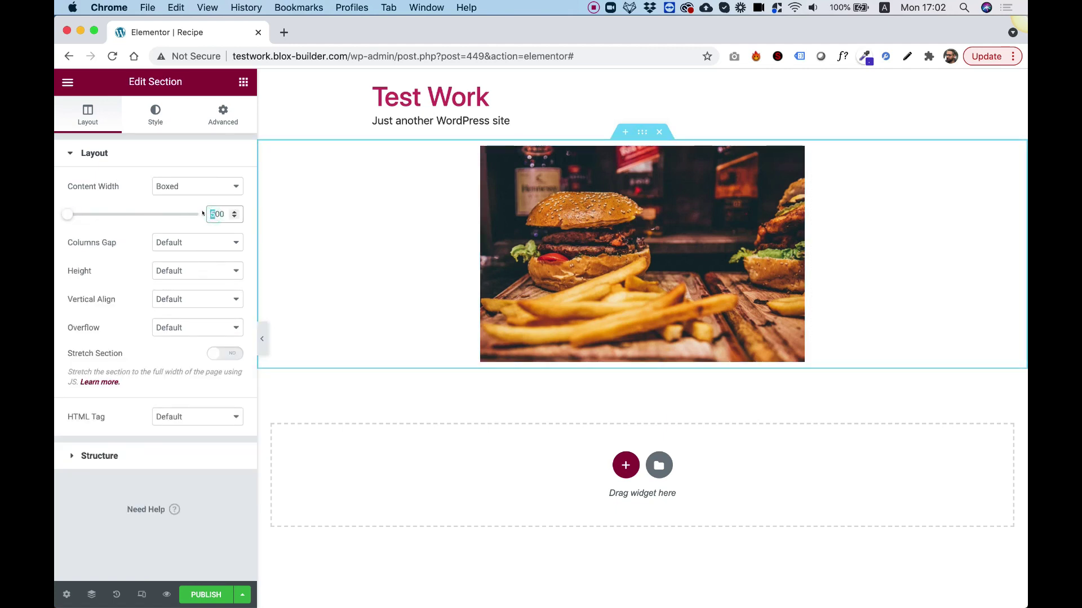
type("4")
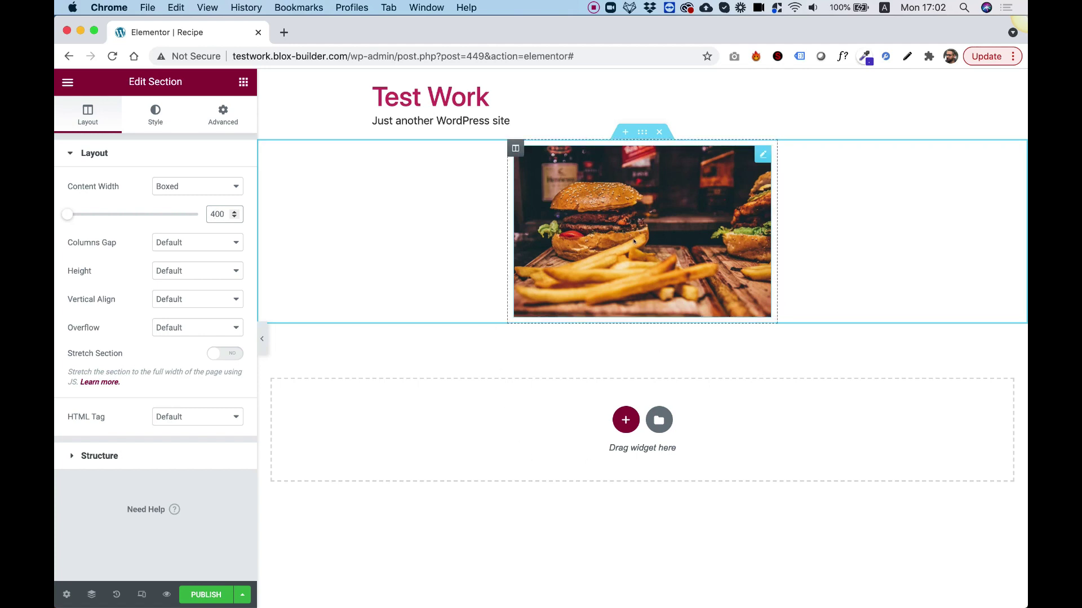
left_click(172, 243)
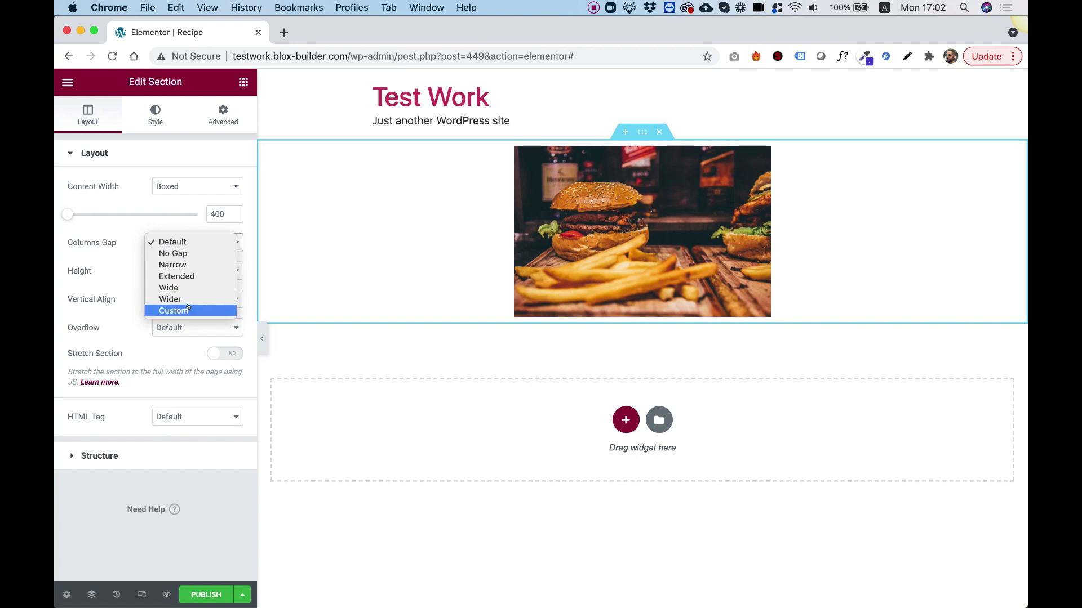
left_click(173, 253)
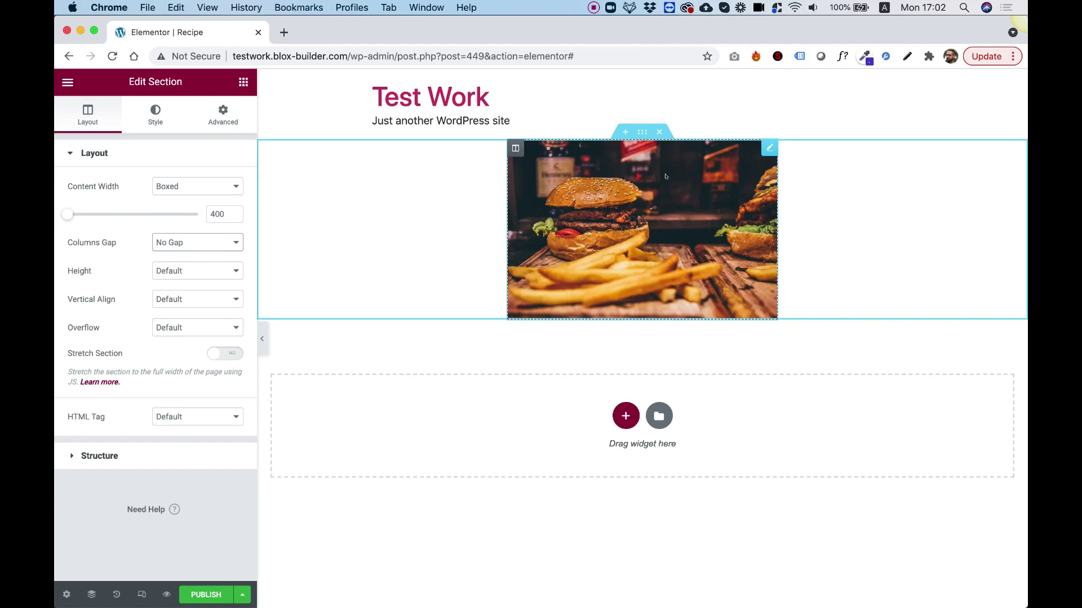
- Add a Post Title widget below the featured image and a Post Content widget below the title
left_click(243, 82)
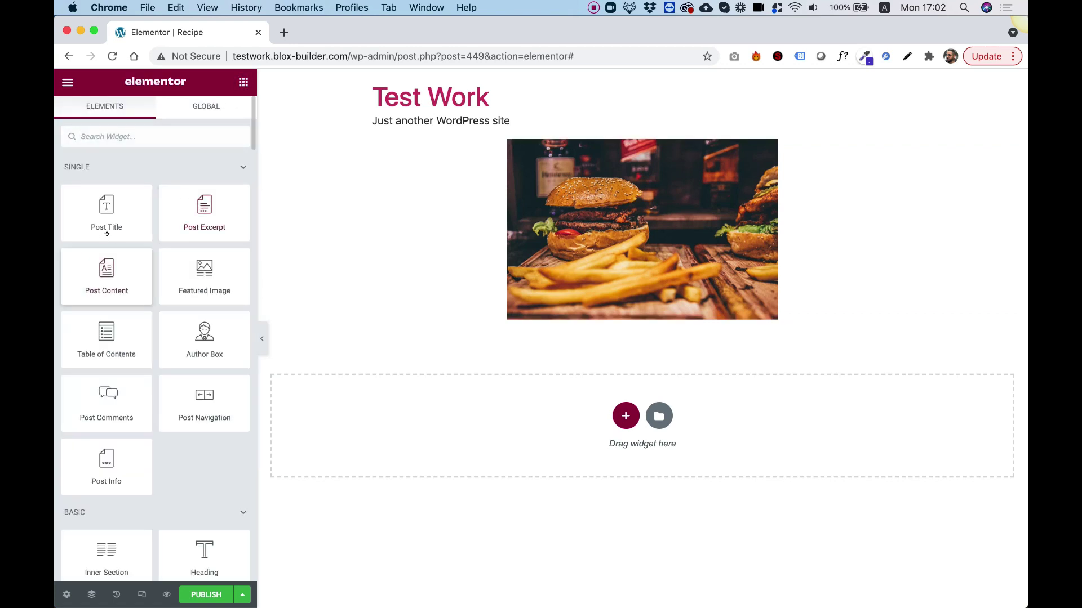
left_click_drag(102, 216, 574, 382)
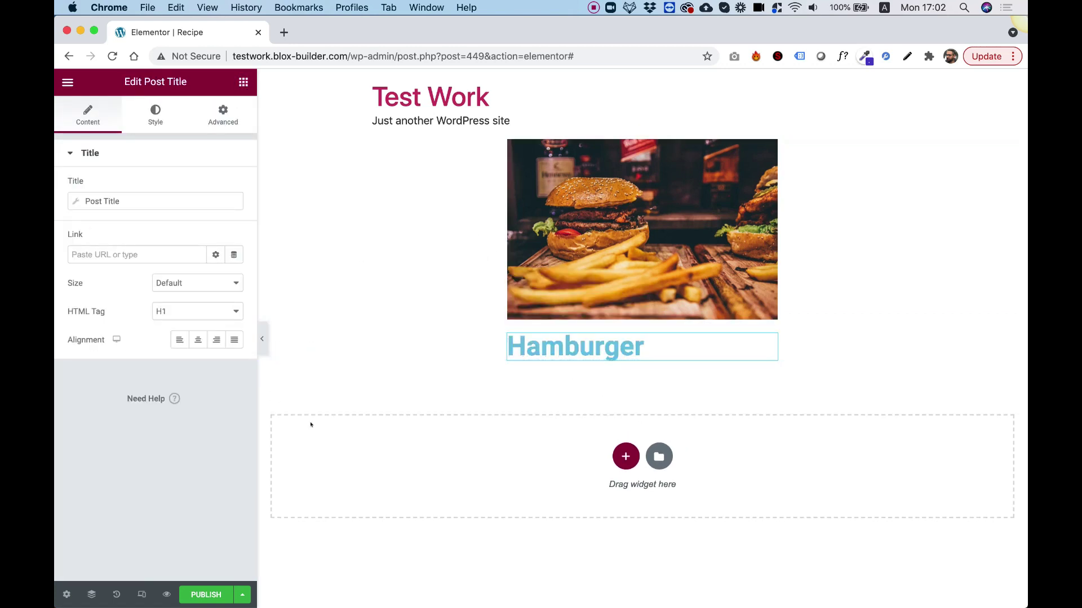
left_click(244, 82)
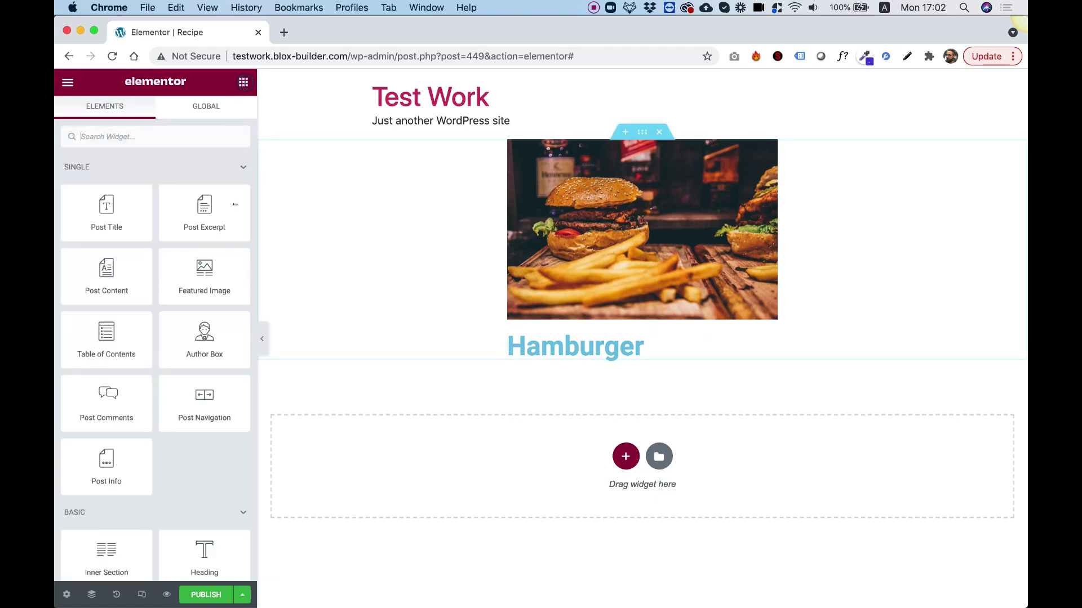
left_click_drag(113, 248, 328, 413)
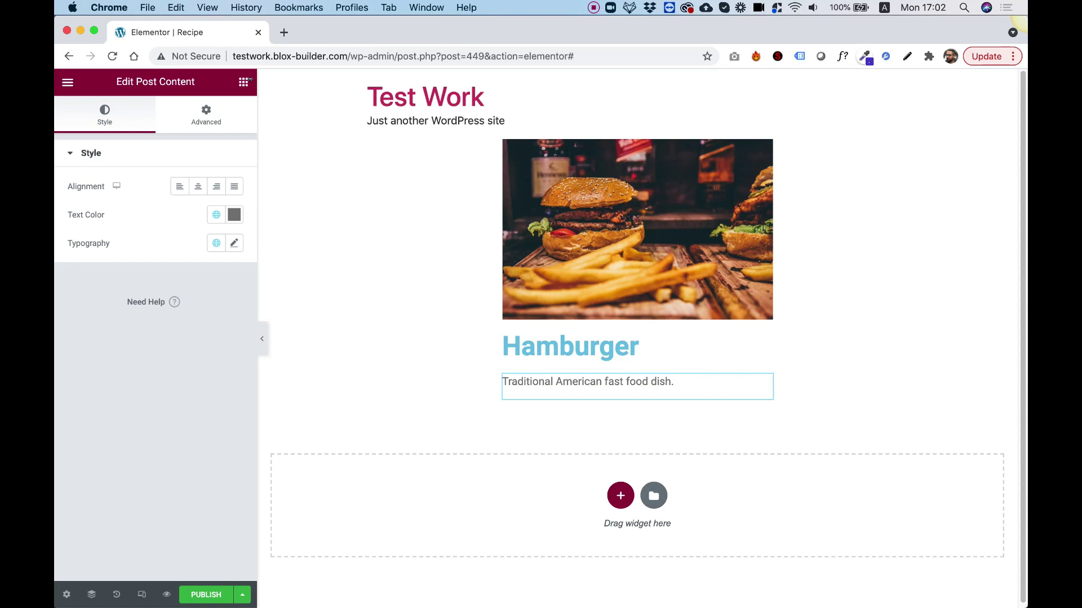
- Add an Icon List widget from the General widgets below the post content
left_click(244, 82)
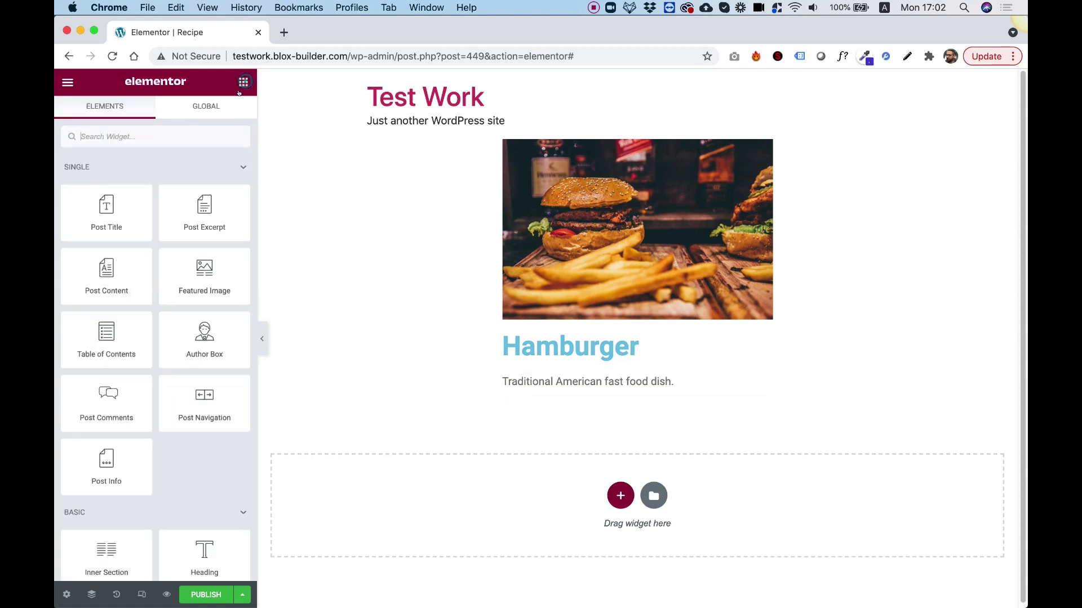
scroll(158, 316, "down", 5)
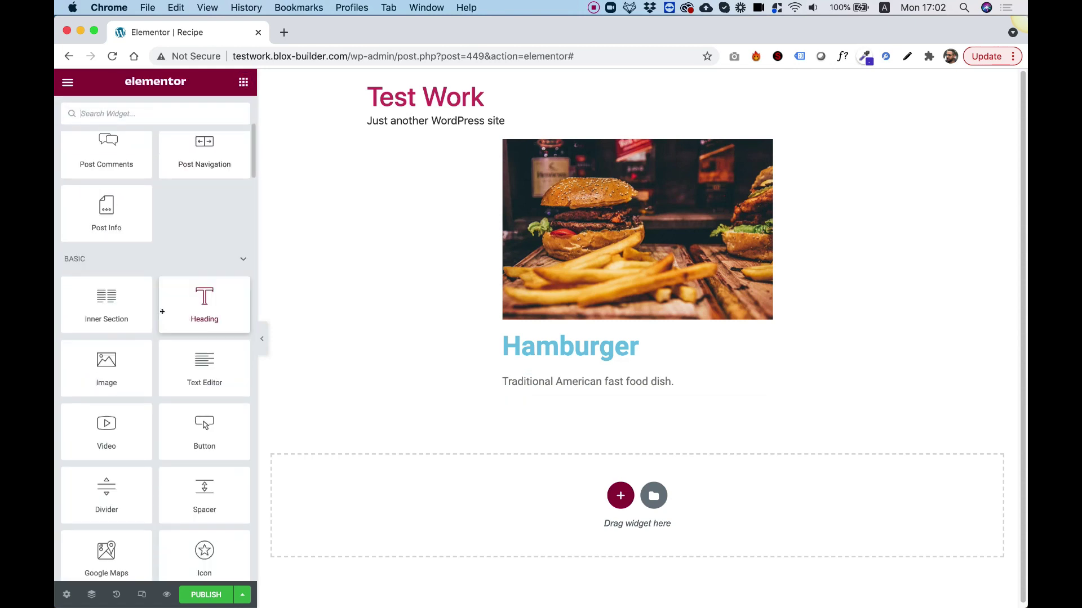
scroll(160, 315, "down", 8)
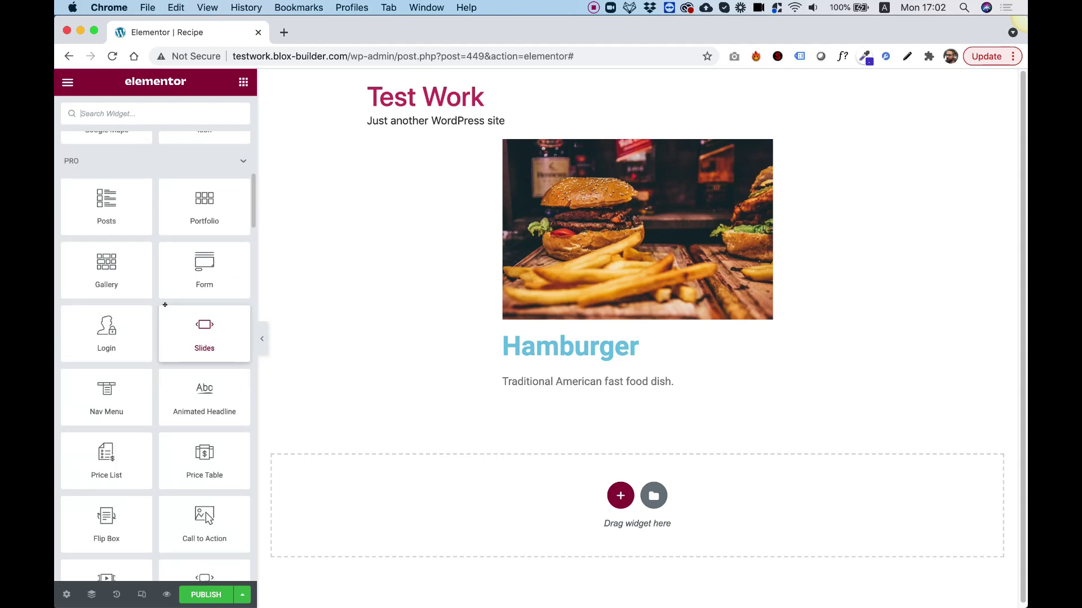
scroll(166, 302, "down", 6)
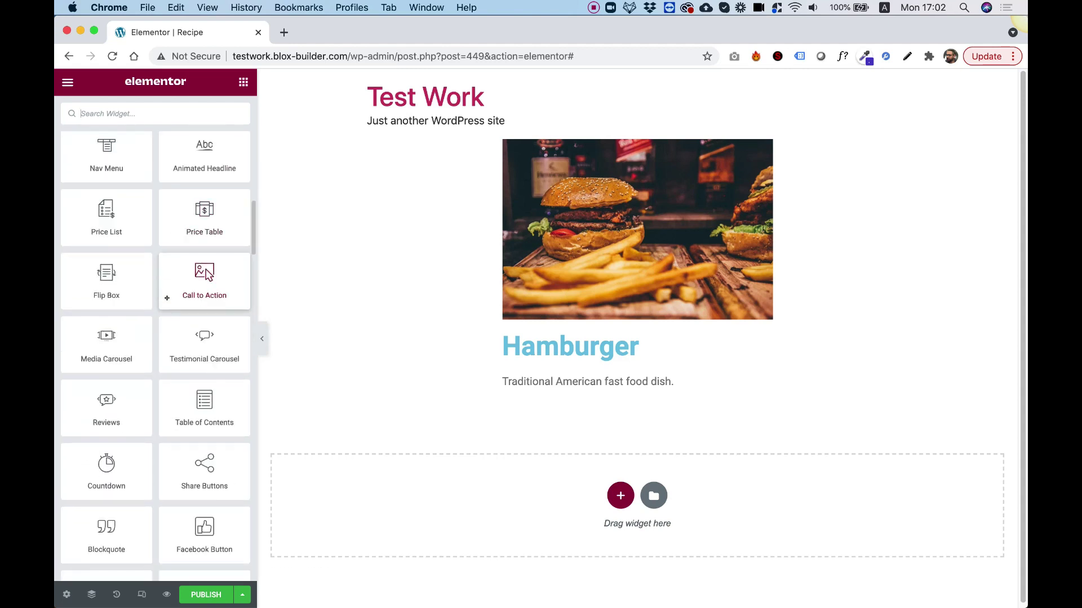
scroll(167, 298, "down", 4)
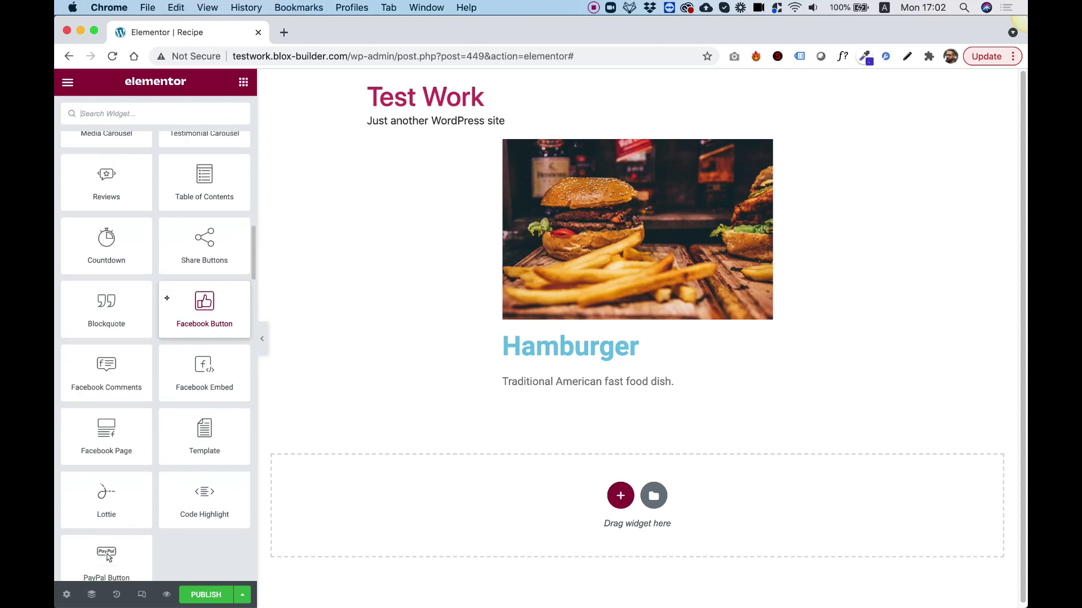
scroll(167, 299, "up", 5)
scroll(168, 302, "down", 10)
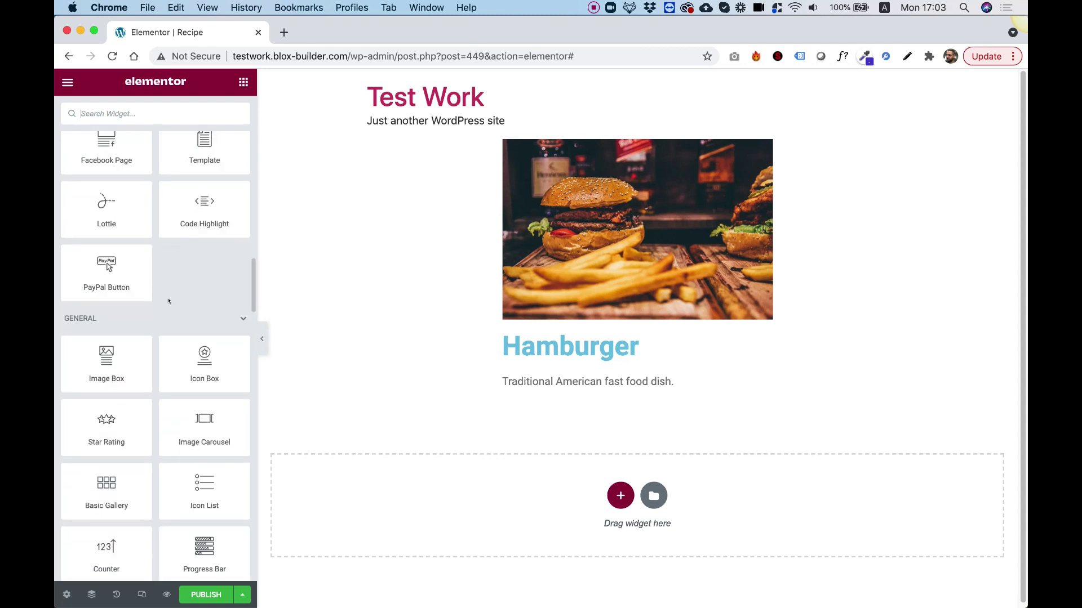
scroll(169, 301, "down", 2)
left_click_drag(204, 394, 573, 399)
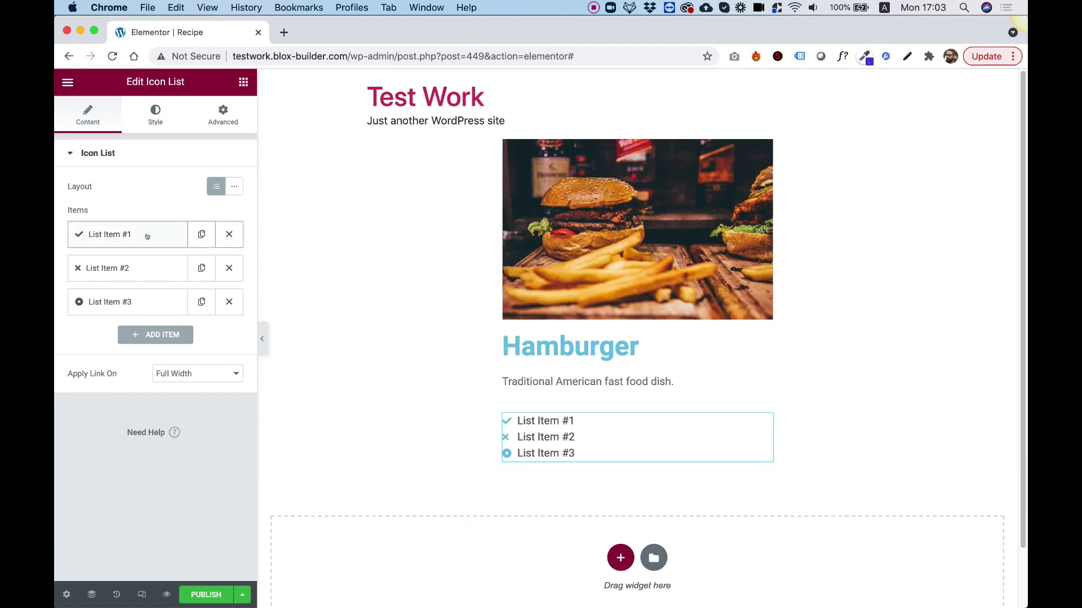
- Link the first list item's text to the ACF Field dynamic tag with the Preparation Time key
left_click(116, 236)
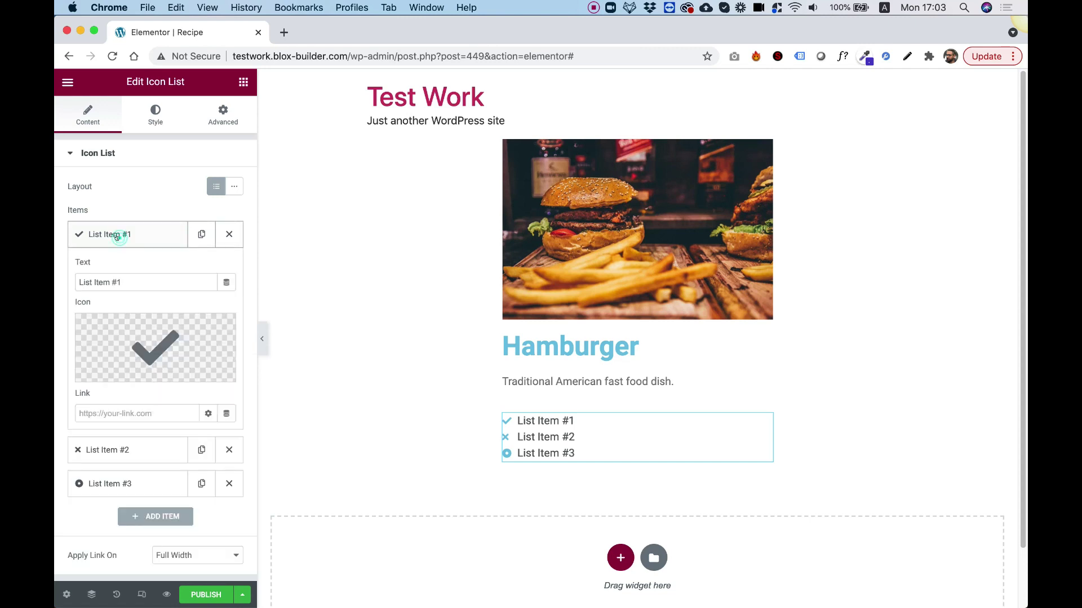
left_click(226, 282)
scroll(120, 372, "down", 5)
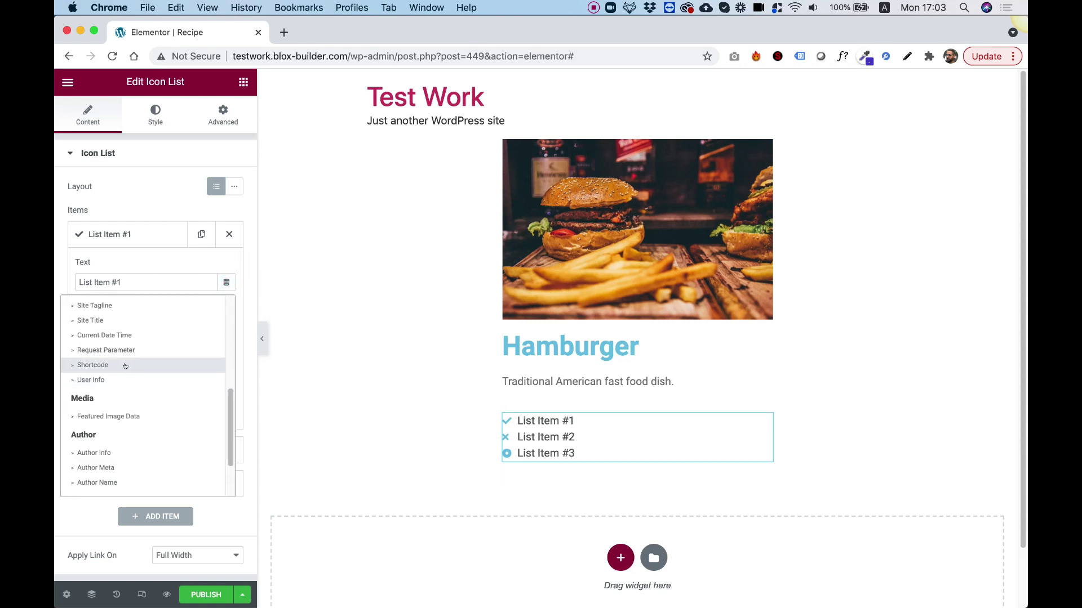
scroll(121, 373, "down", 3)
left_click(97, 483)
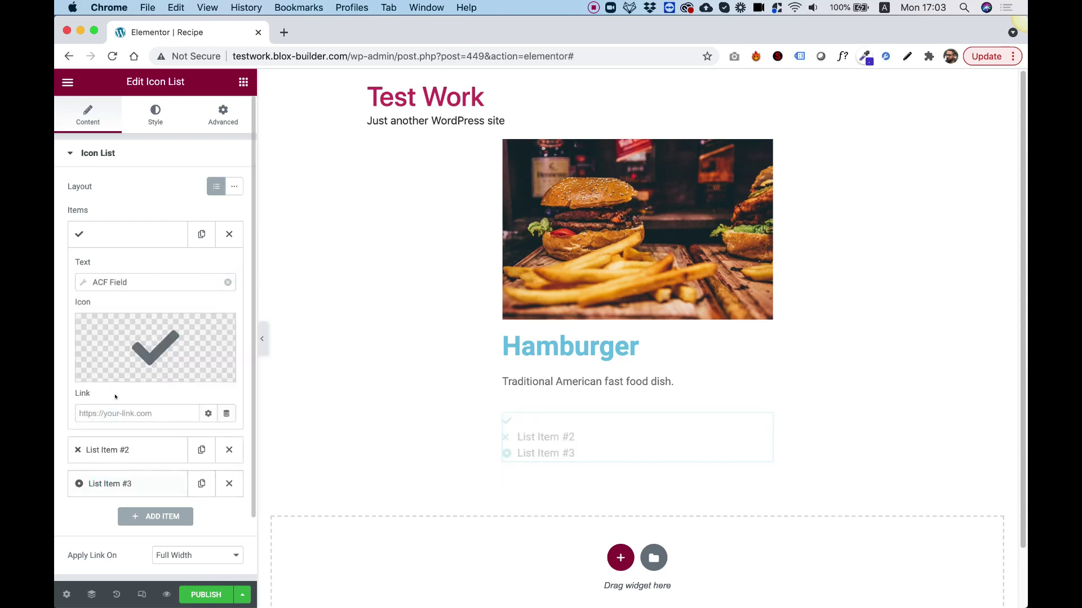
left_click(79, 282)
left_click(180, 342)
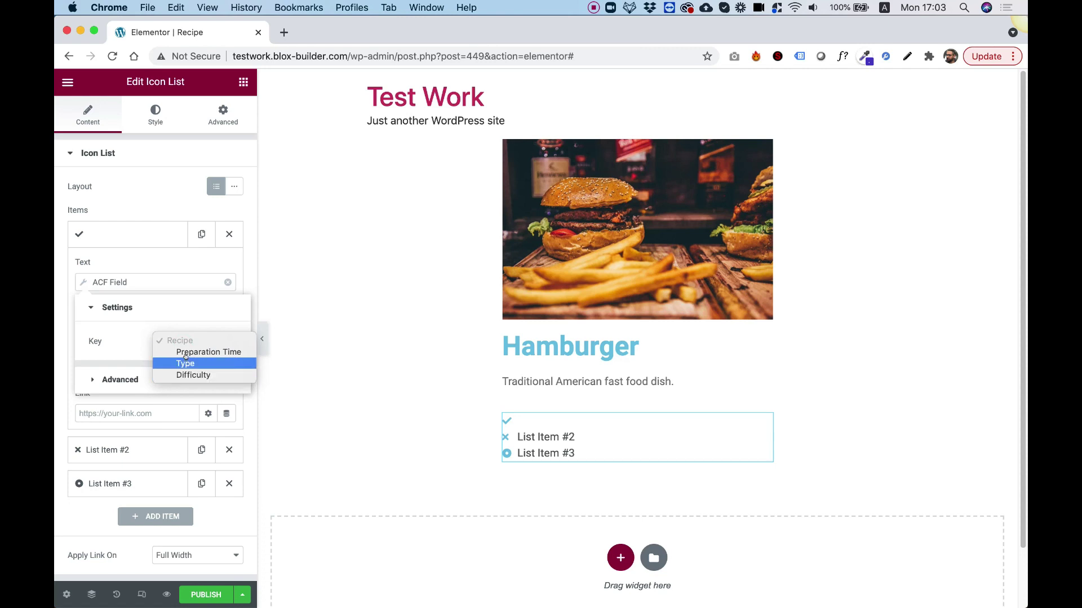
left_click(183, 353)
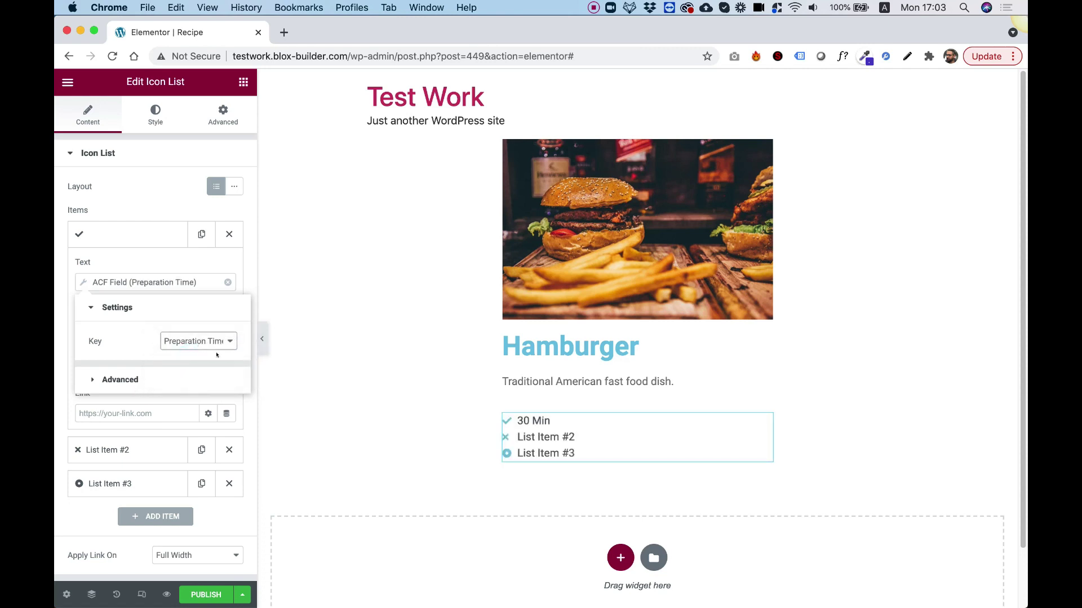
left_click(113, 262)
- Replace the first list item's icon with the outlined Clock icon from the icon library and collapse the item
left_click(118, 369)
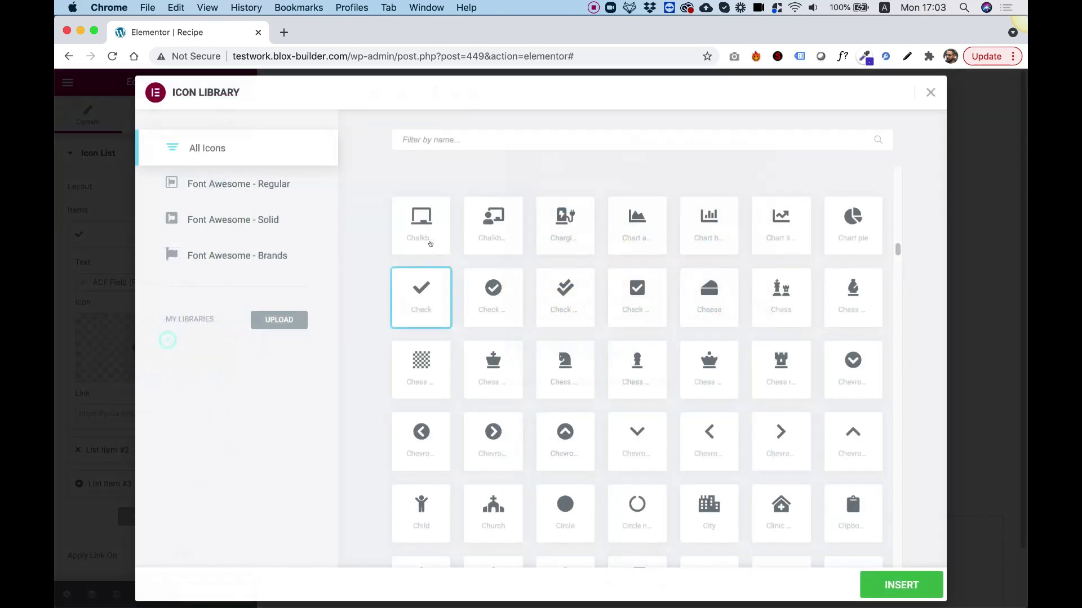
type("clock")
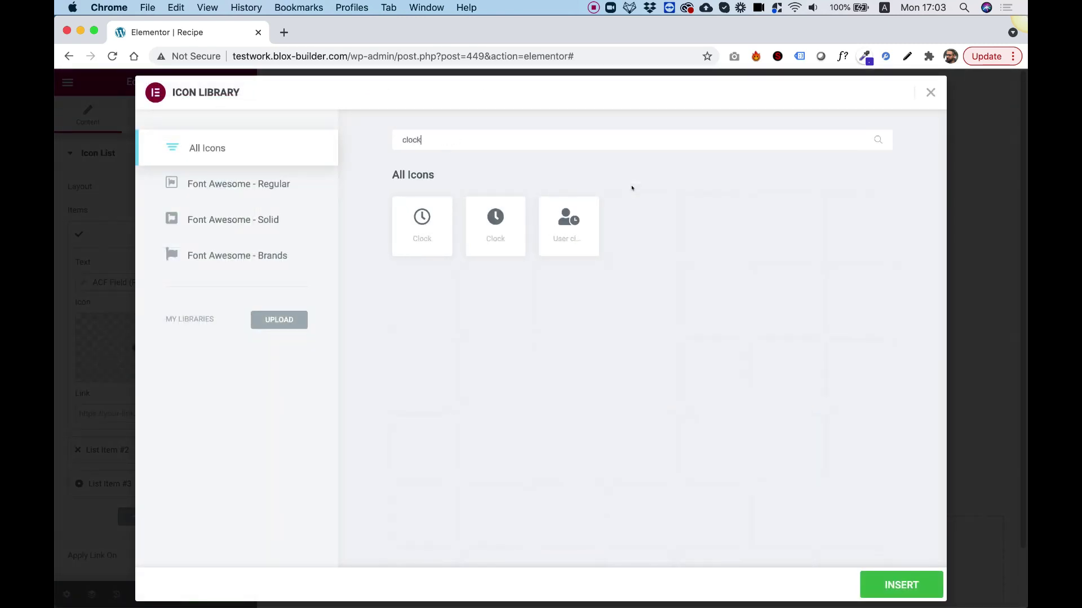
left_click(422, 225)
left_click(899, 584)
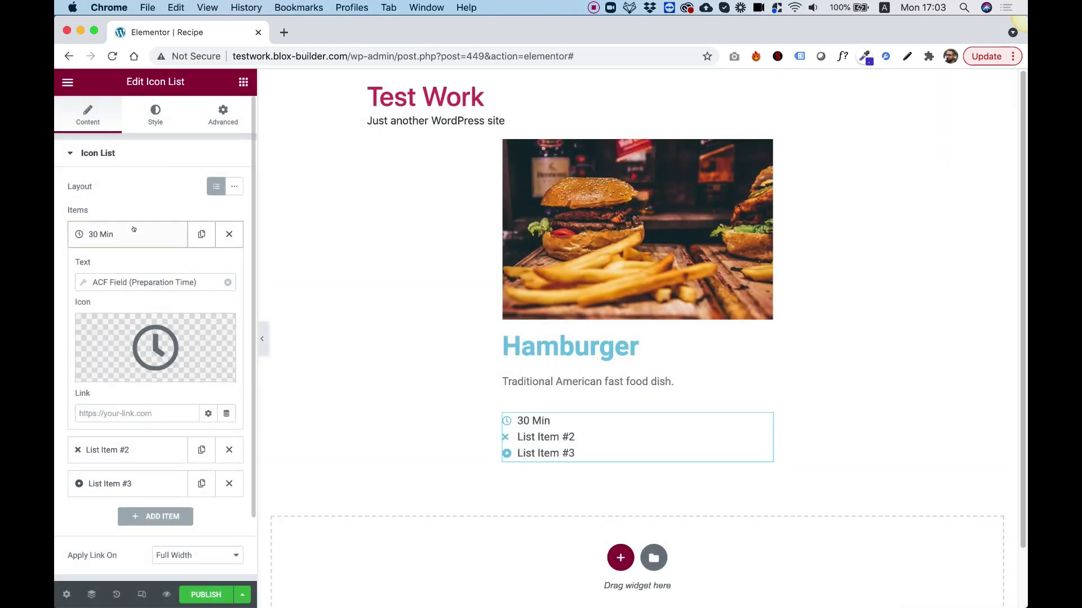
left_click(114, 231)
- Link the second list item's text to the ACF Field dynamic tag with the Type key
left_click(117, 271)
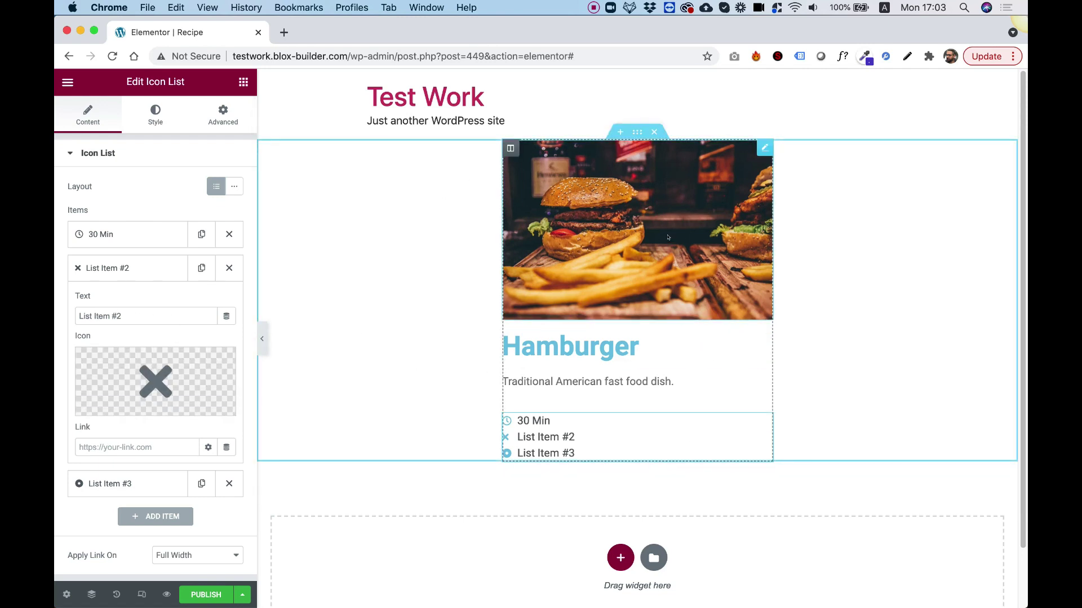
left_click(226, 316)
scroll(133, 471, "down", 10)
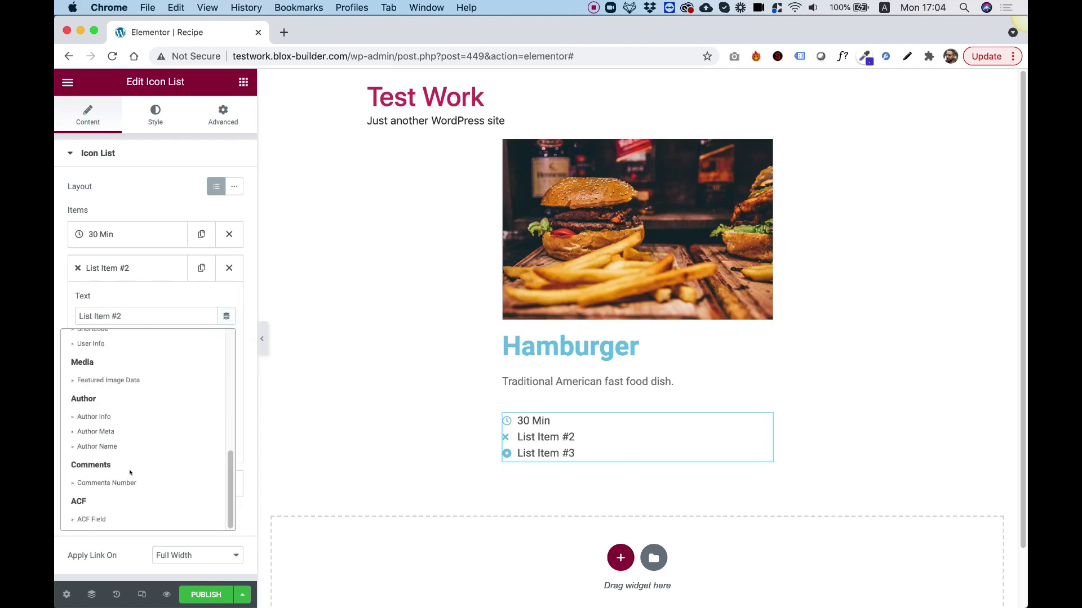
left_click(95, 518)
mouse_move(160, 369)
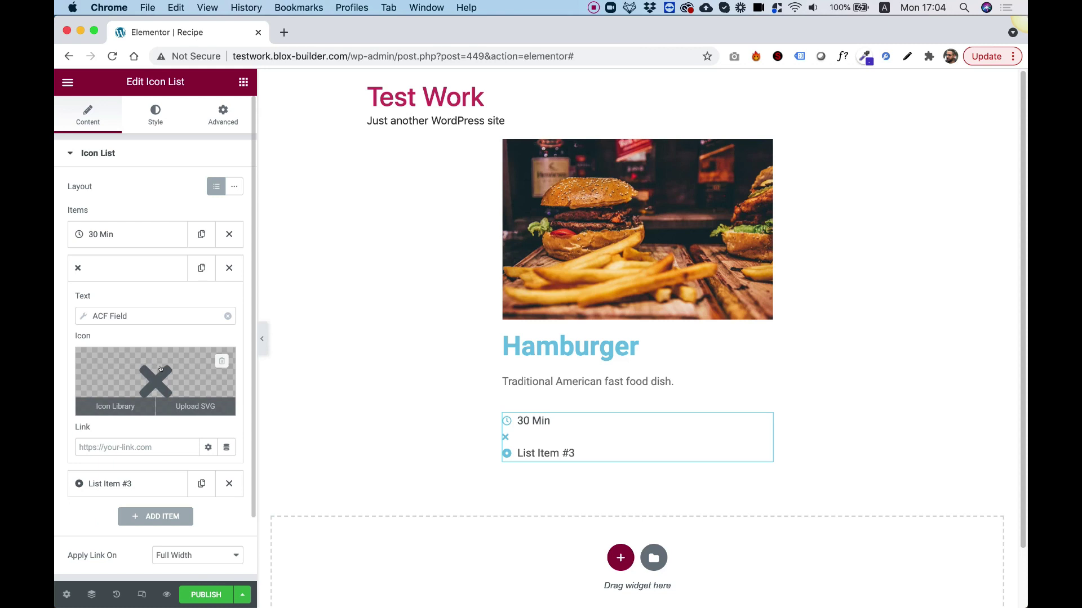
left_click(81, 316)
left_click(196, 374)
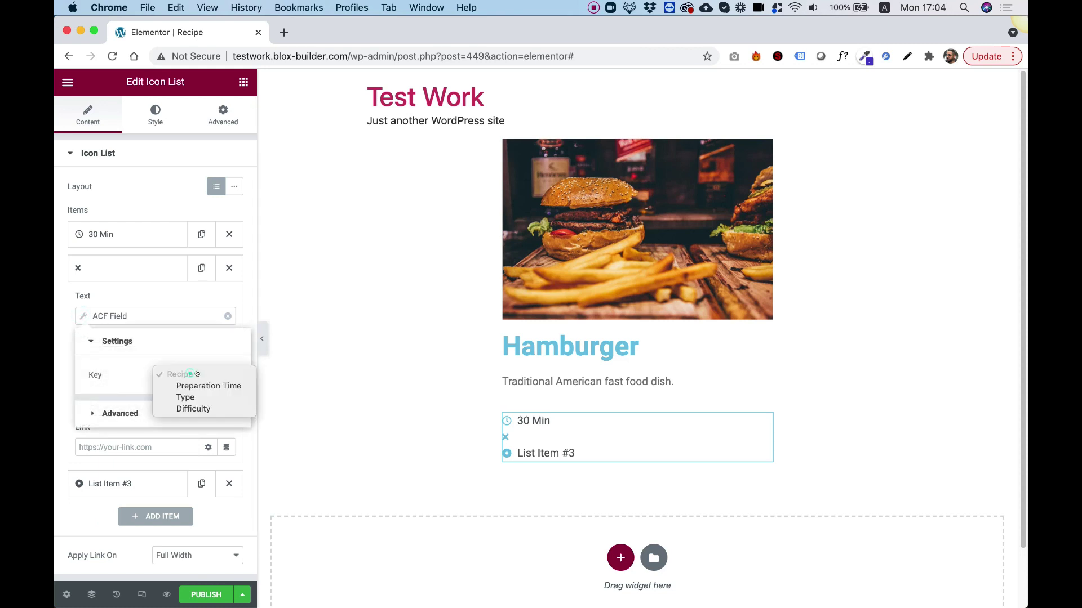
left_click(186, 397)
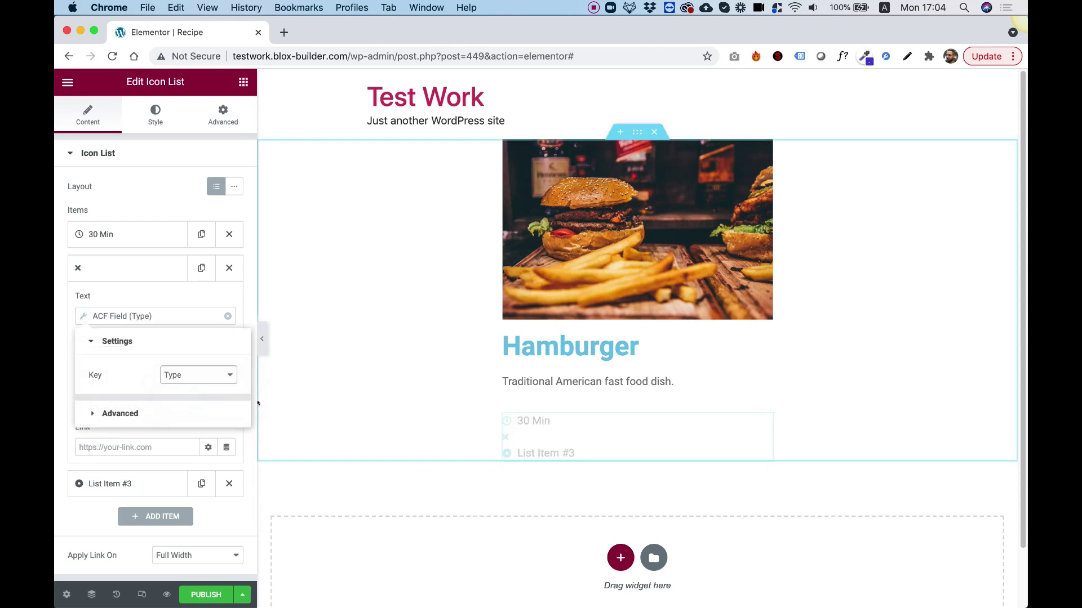
left_click(140, 290)
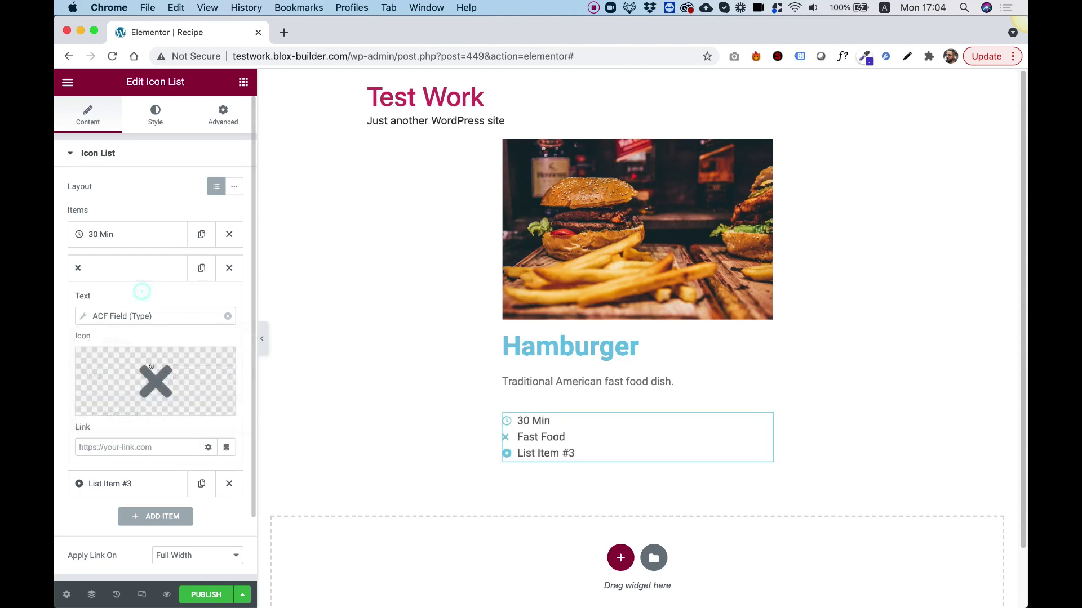
- Find the Utensils icon in the icon library with "ut", use it for the second list item, and collapse the item
left_click(156, 377)
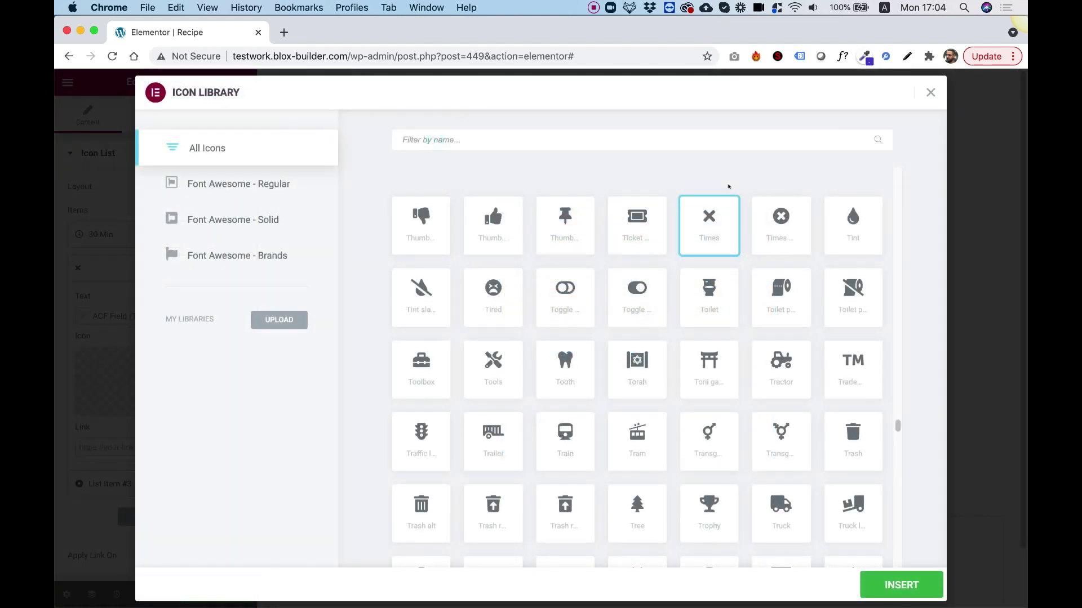
type("ut")
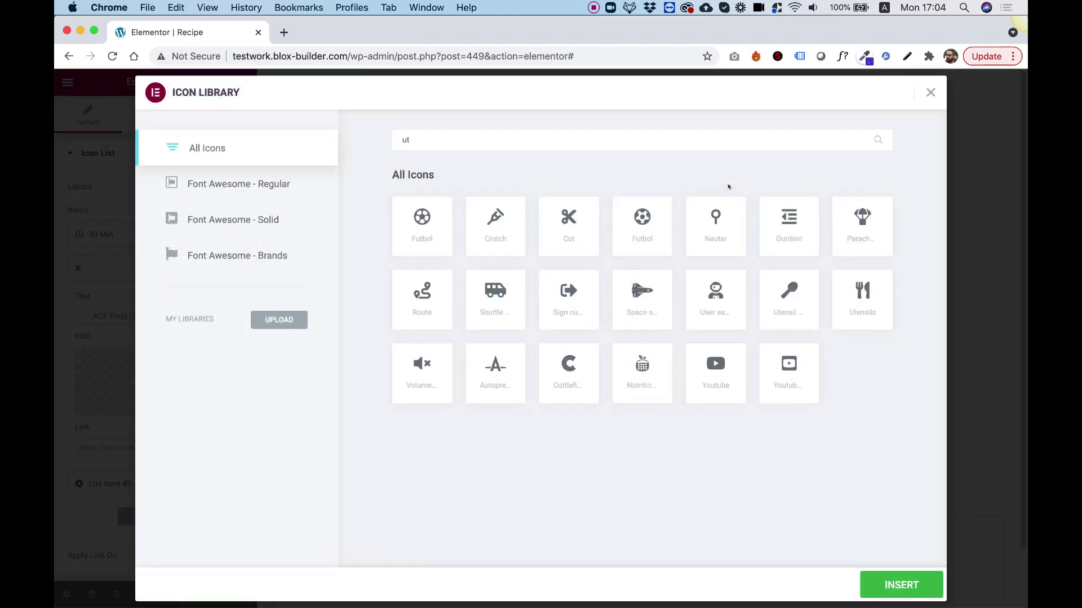
left_click(863, 301)
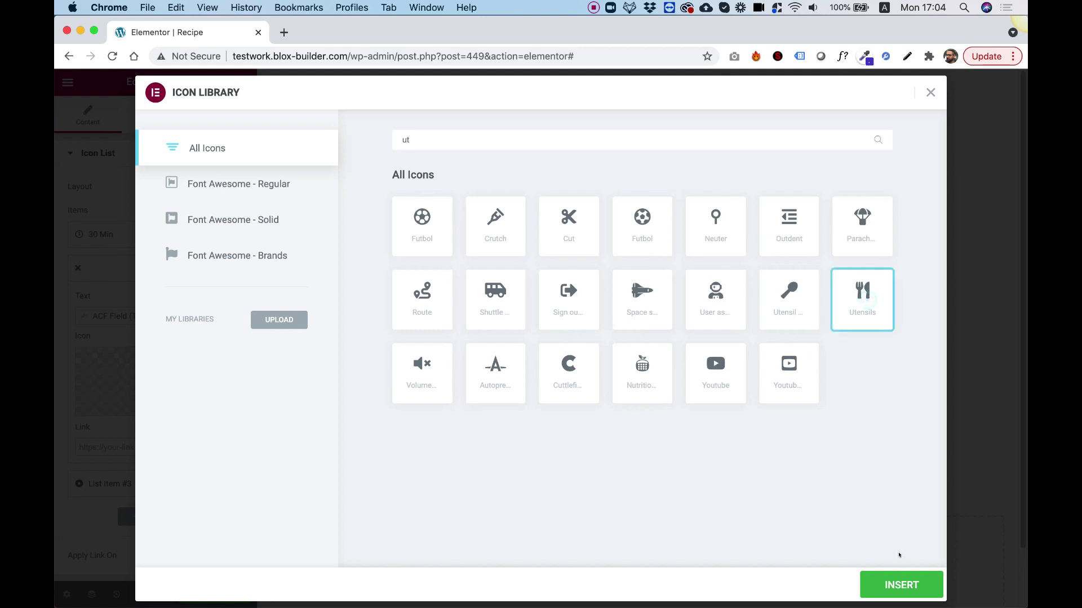
left_click(899, 582)
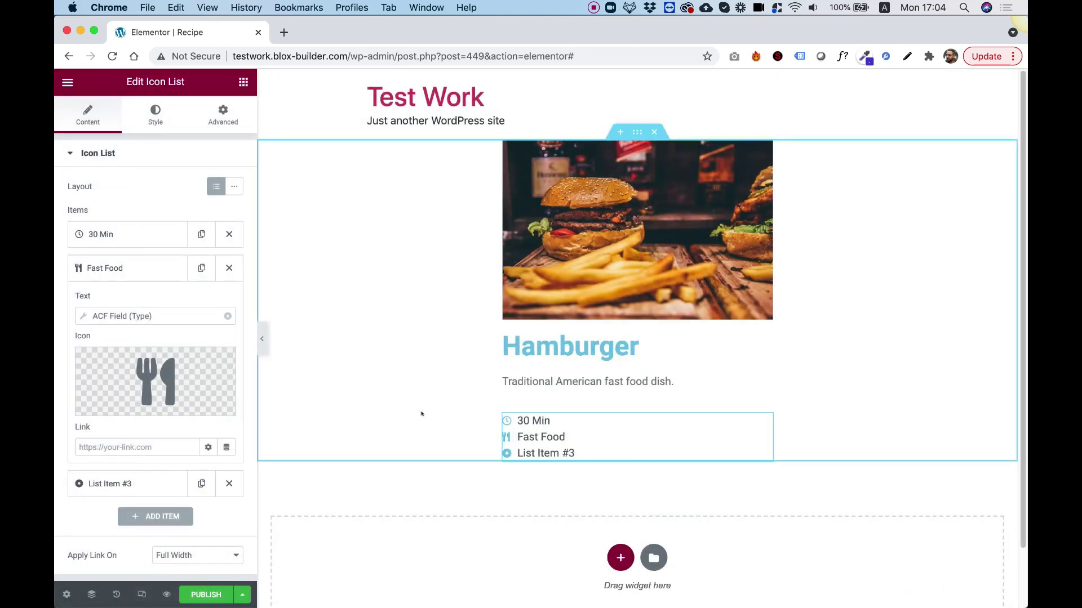
left_click(121, 268)
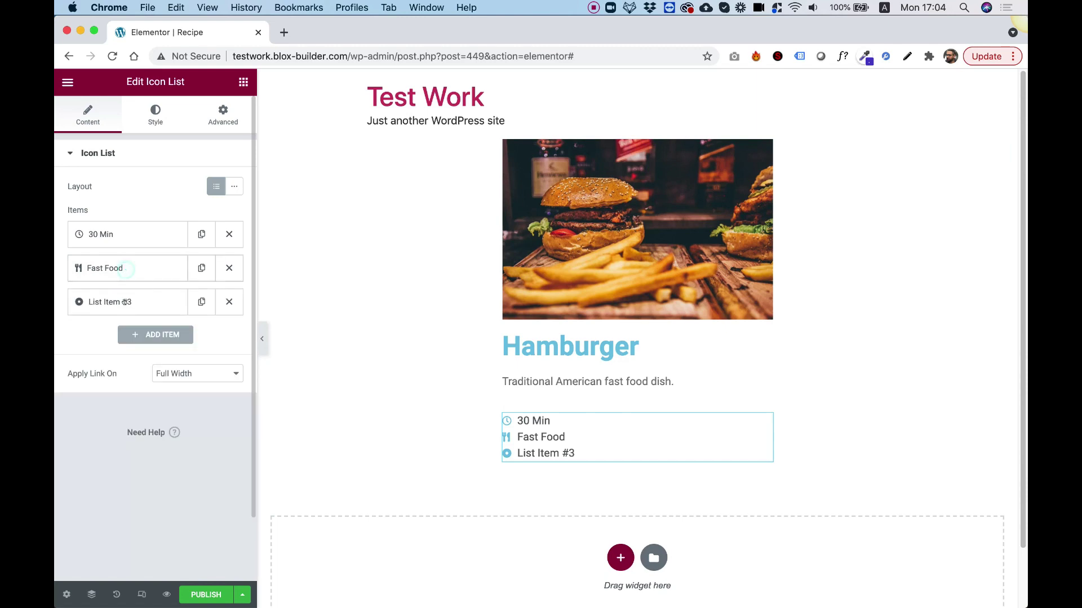
- Search the icon library for "star" and insert the outlined star as the third list item's icon
left_click(124, 301)
left_click(159, 398)
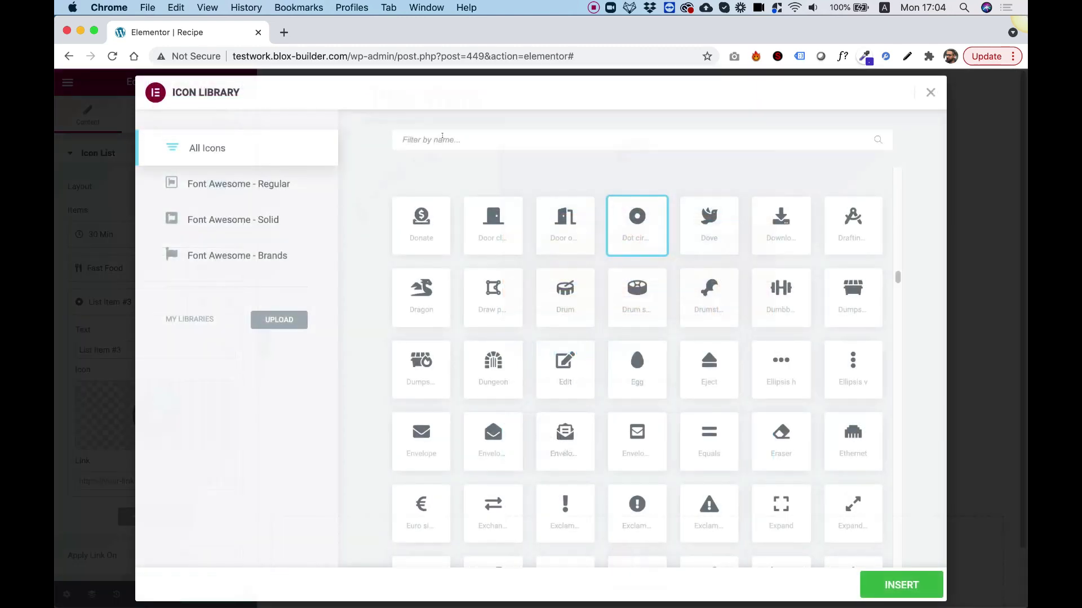
left_click(441, 139)
type("star")
double_click(496, 222)
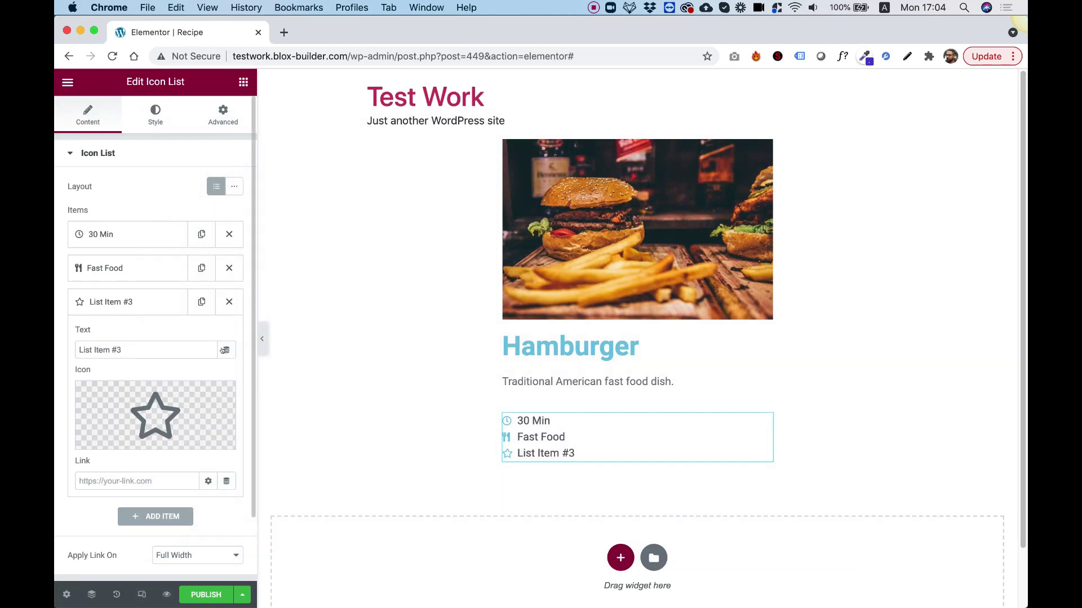
- Link the third list item's text to the ACF Field dynamic tag with the Difficulty key
left_click(224, 350)
scroll(101, 508, "down", 3)
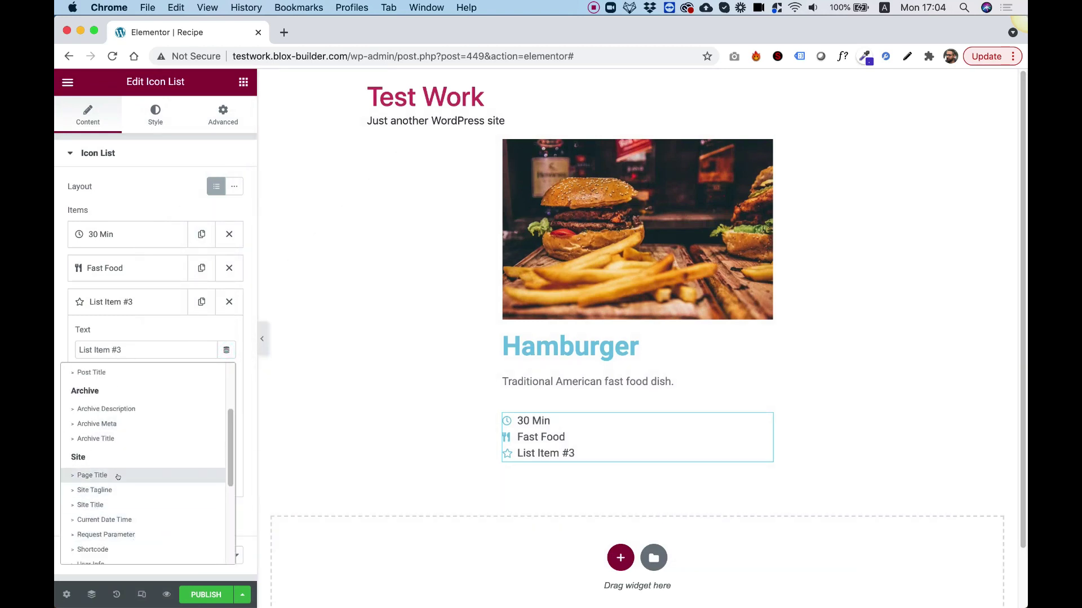
scroll(118, 479, "down", 5)
left_click(86, 551)
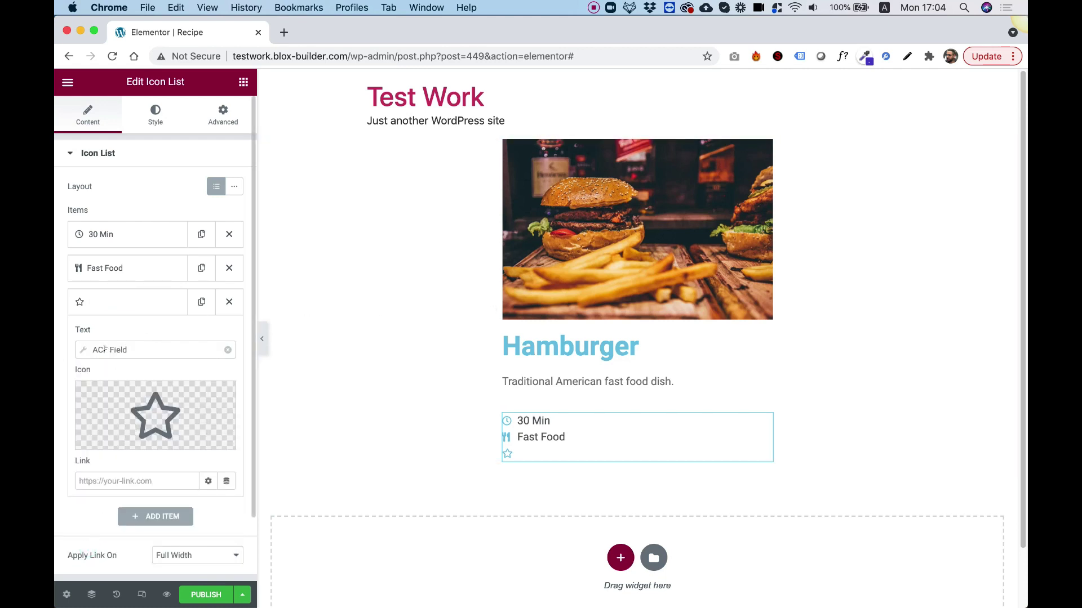
left_click(81, 350)
left_click(180, 408)
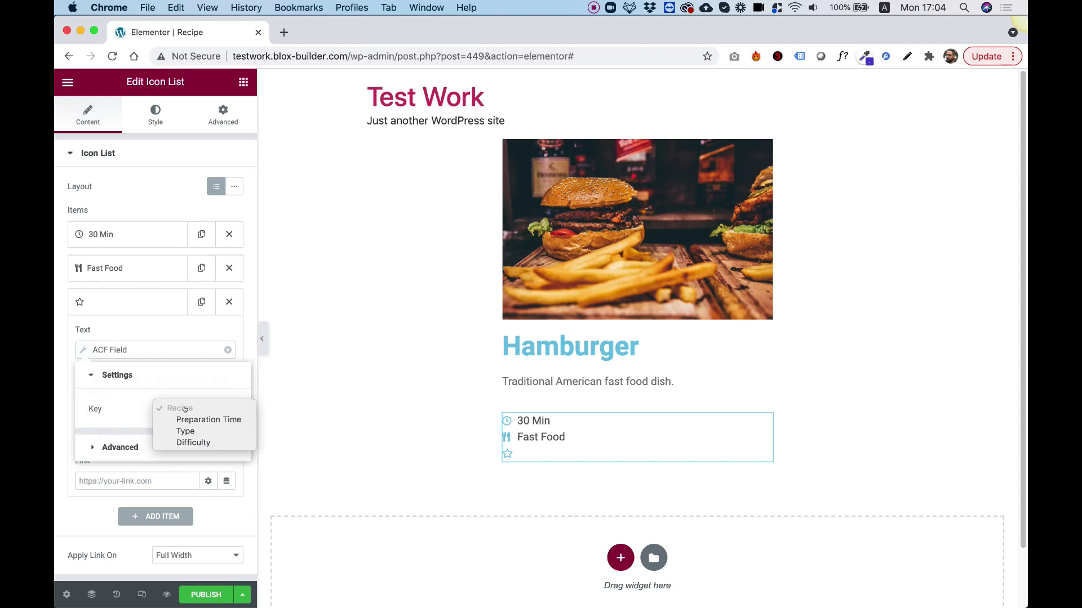
left_click(198, 443)
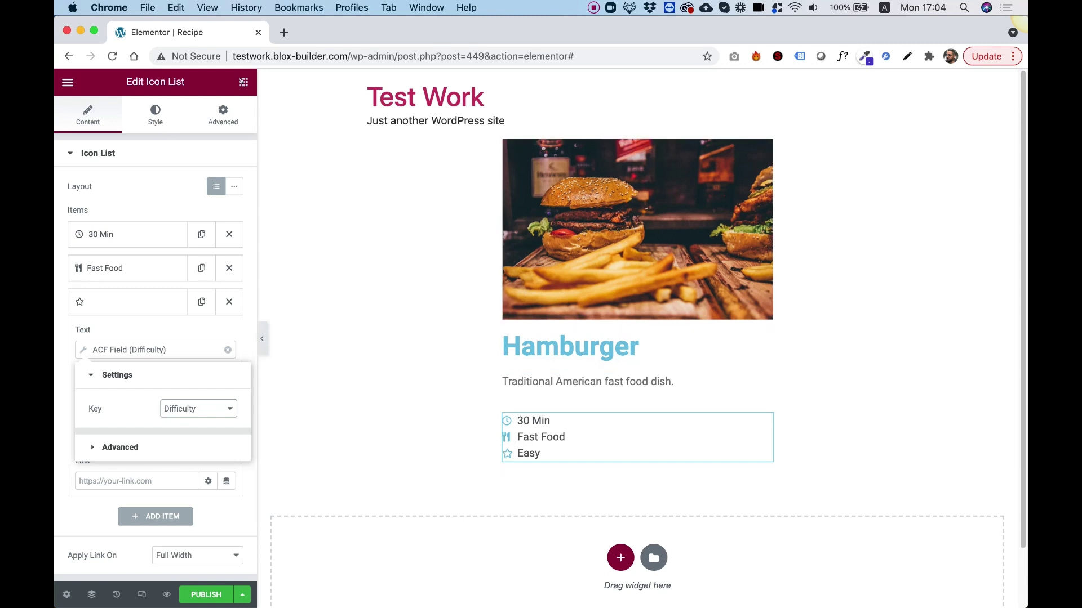
- Add an Inner Section between the featured image and the post title, and delete one of its two columns
left_click(243, 82)
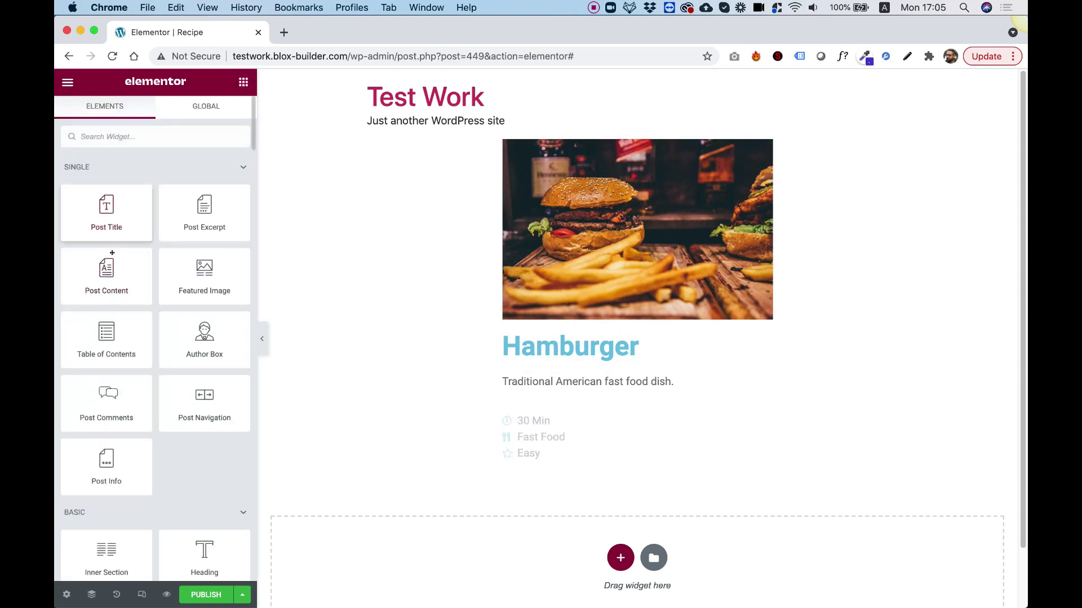
scroll(194, 263, "down", 1)
left_click_drag(105, 524, 566, 337)
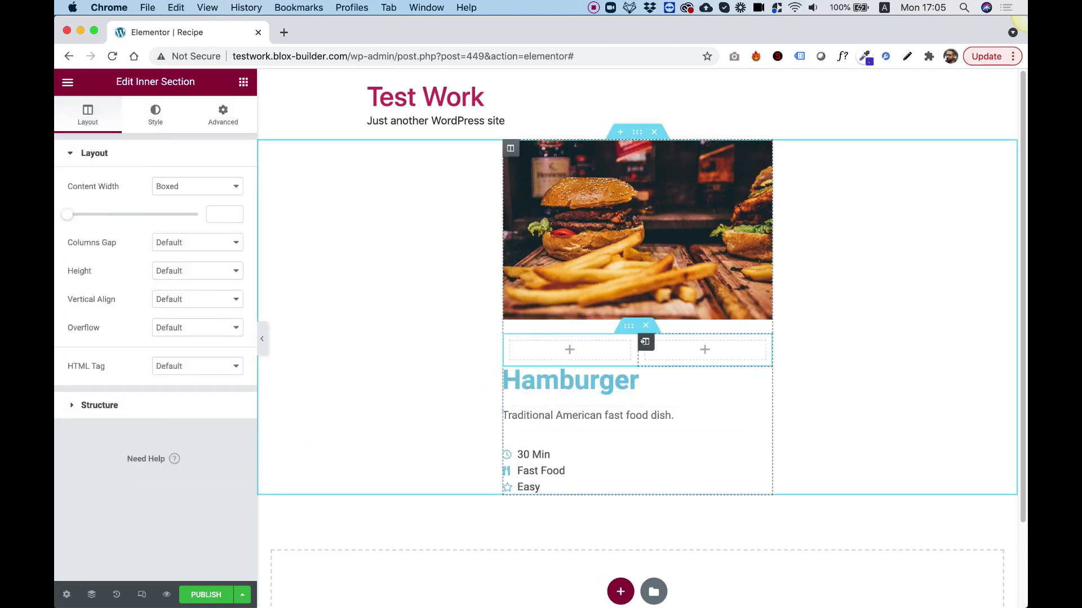
right_click(648, 350)
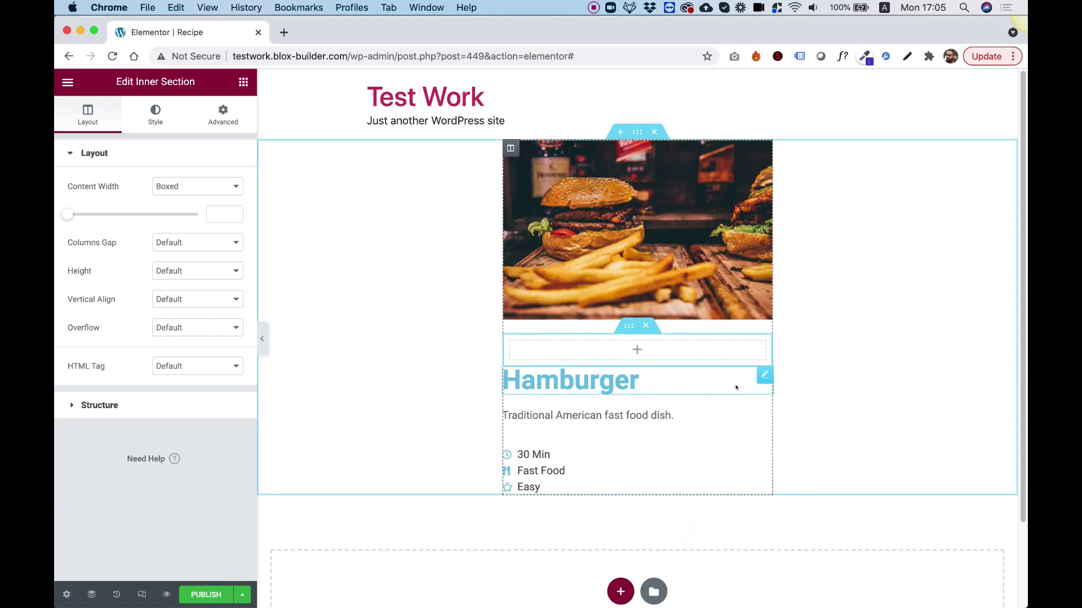
- Move the post title, post content and icon list into the inner section's column, in that order
left_click_drag(763, 373, 679, 355)
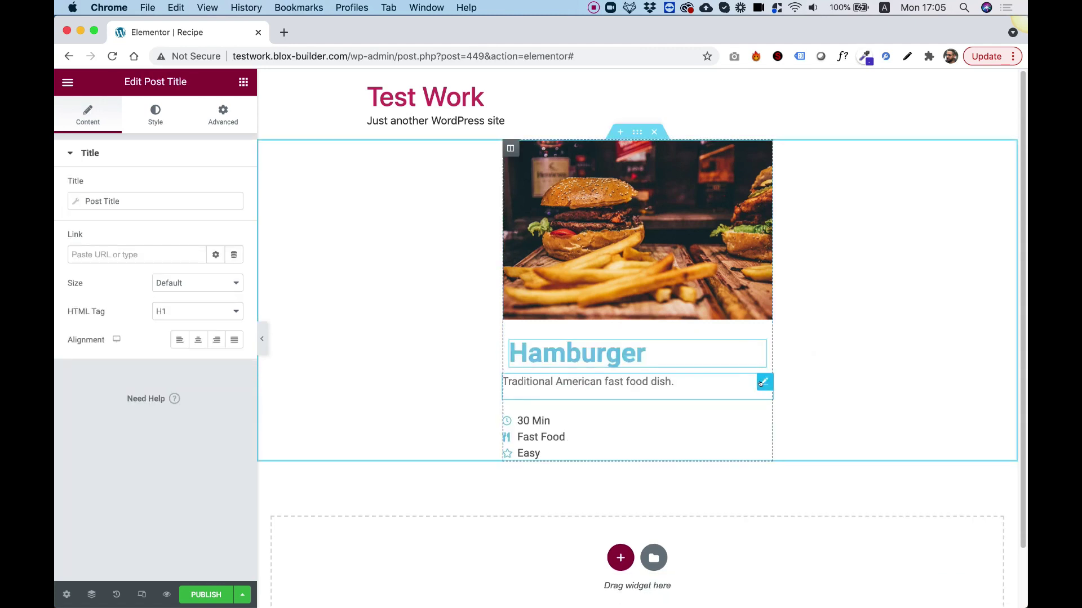
left_click_drag(764, 381, 558, 366)
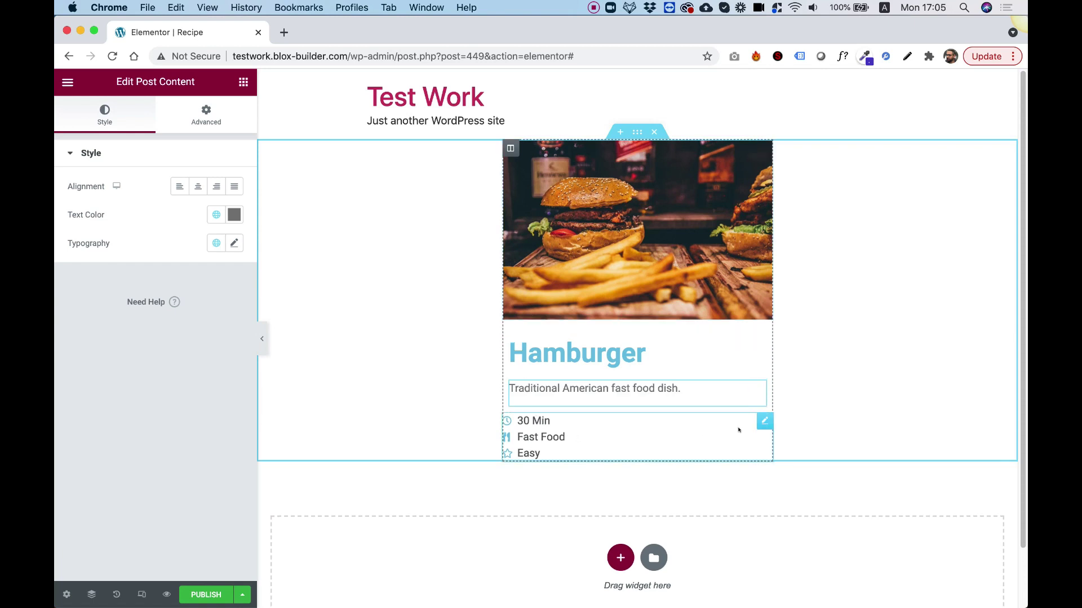
left_click_drag(763, 422, 609, 396)
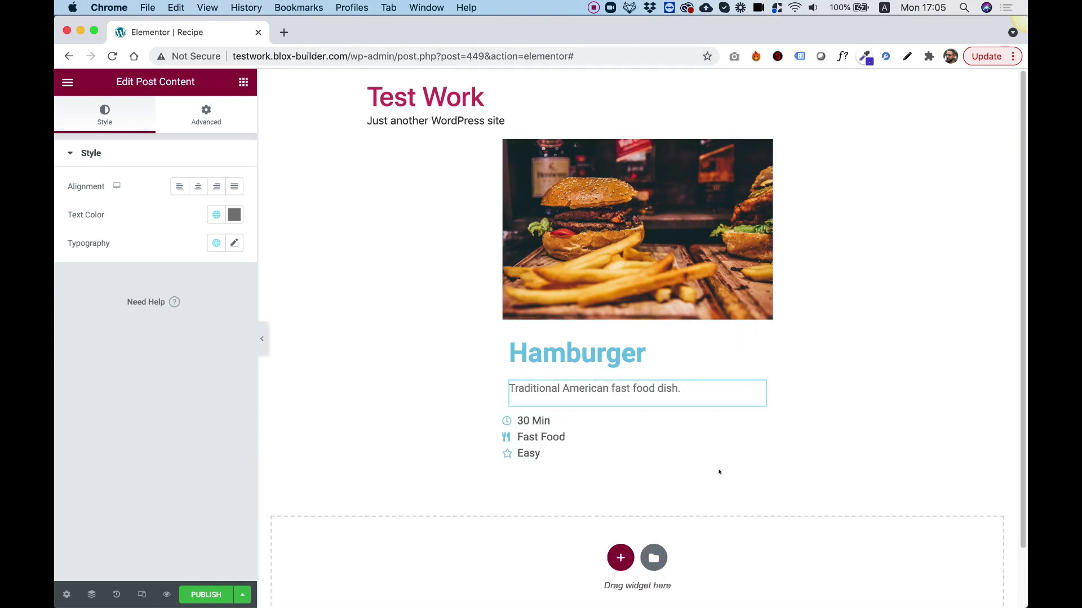
left_click_drag(764, 420, 673, 390)
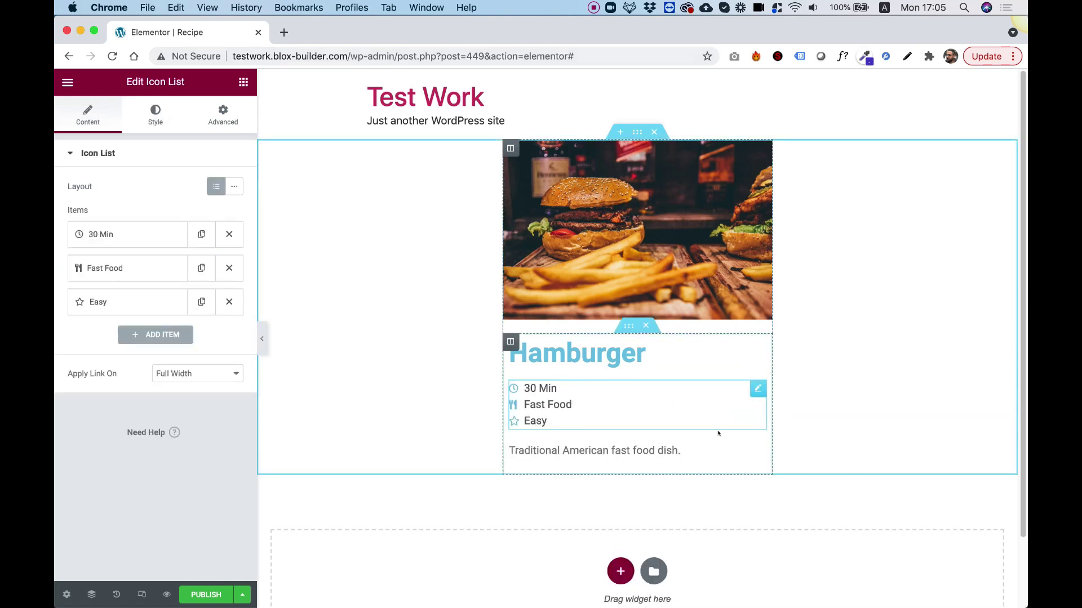
left_click_drag(756, 449, 605, 378)
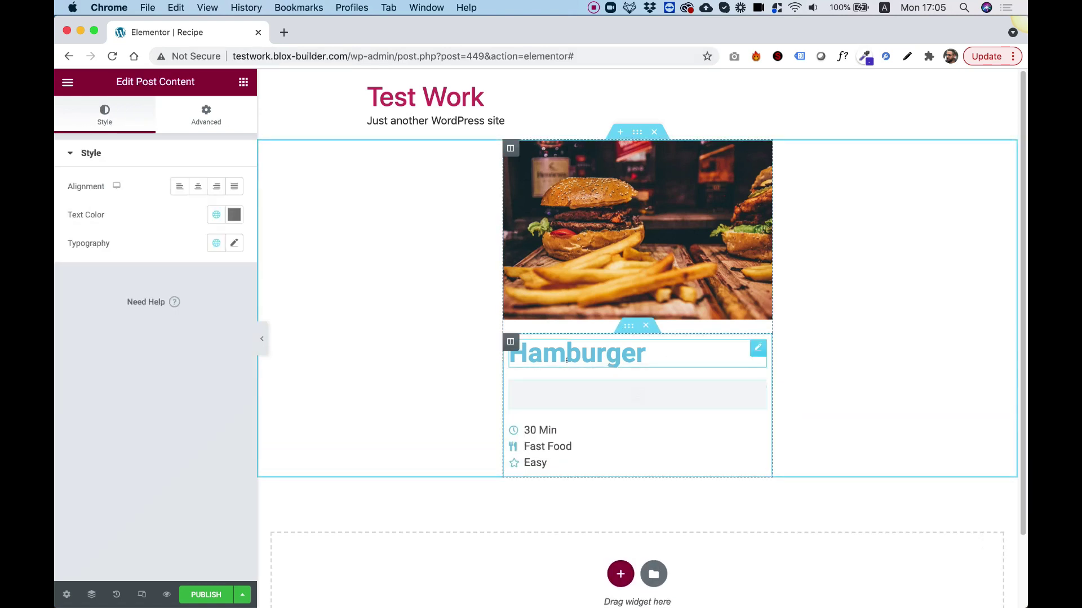
- Set the post title's typography size to 28 px
left_click(597, 354)
left_click(163, 123)
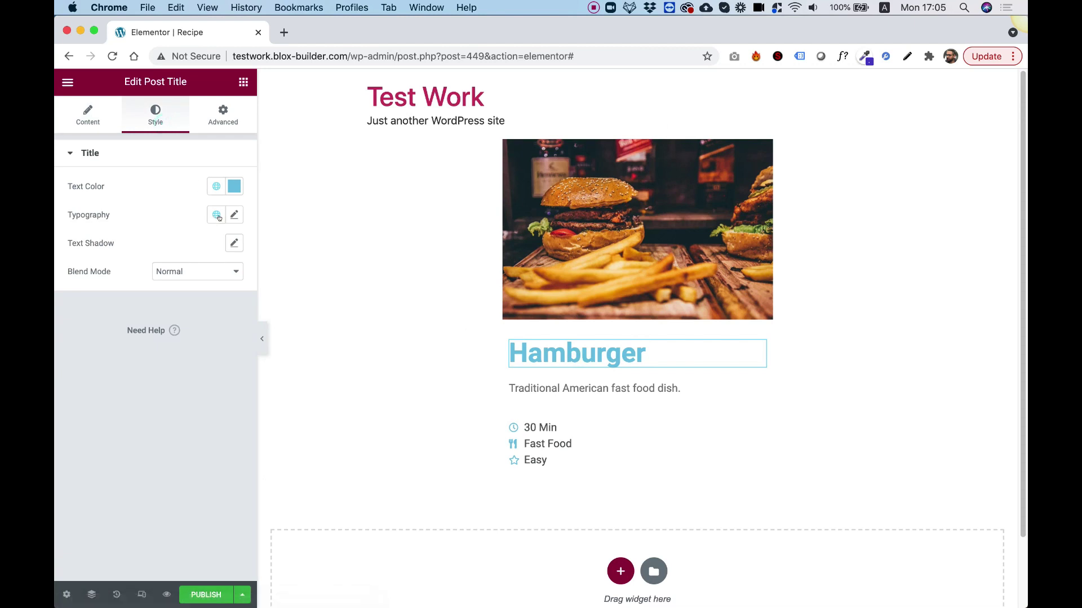
left_click(233, 214)
left_click(212, 319)
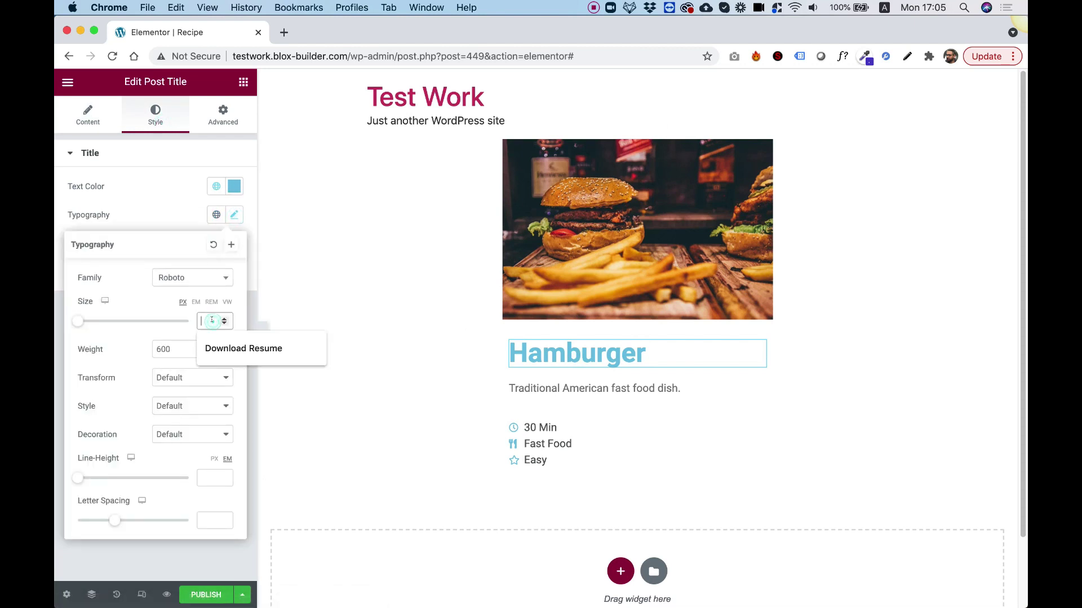
type("21")
key("Up")
key("Up")
key("Up")
key("Up")
key("Up")
key("Up")
key("Up")
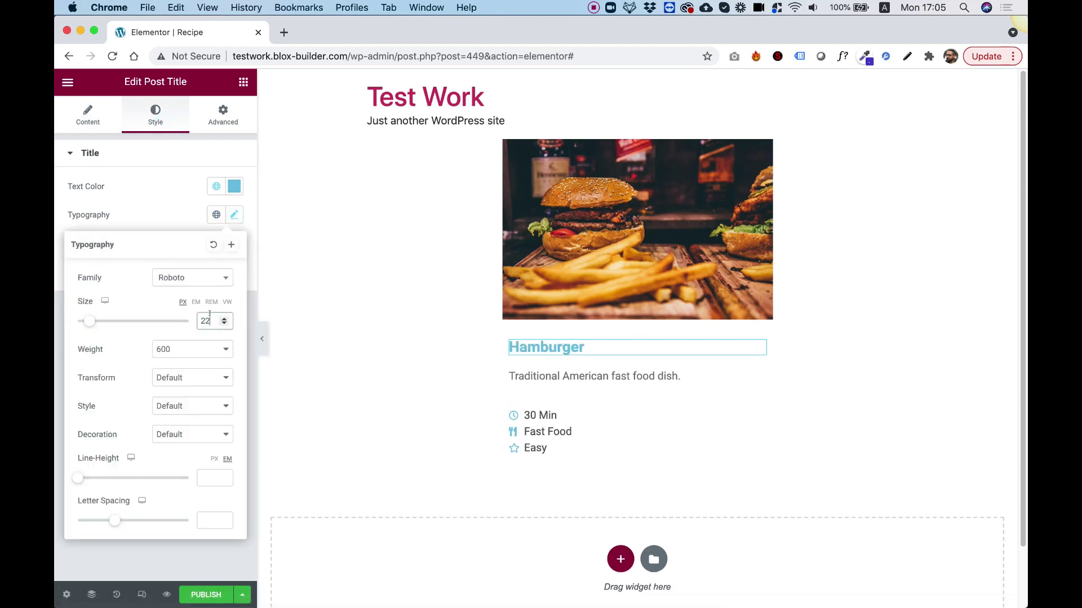
- Change the post title's text color to black (#000000) and close the color picker
left_click(233, 186)
left_click_drag(163, 280, 236, 366)
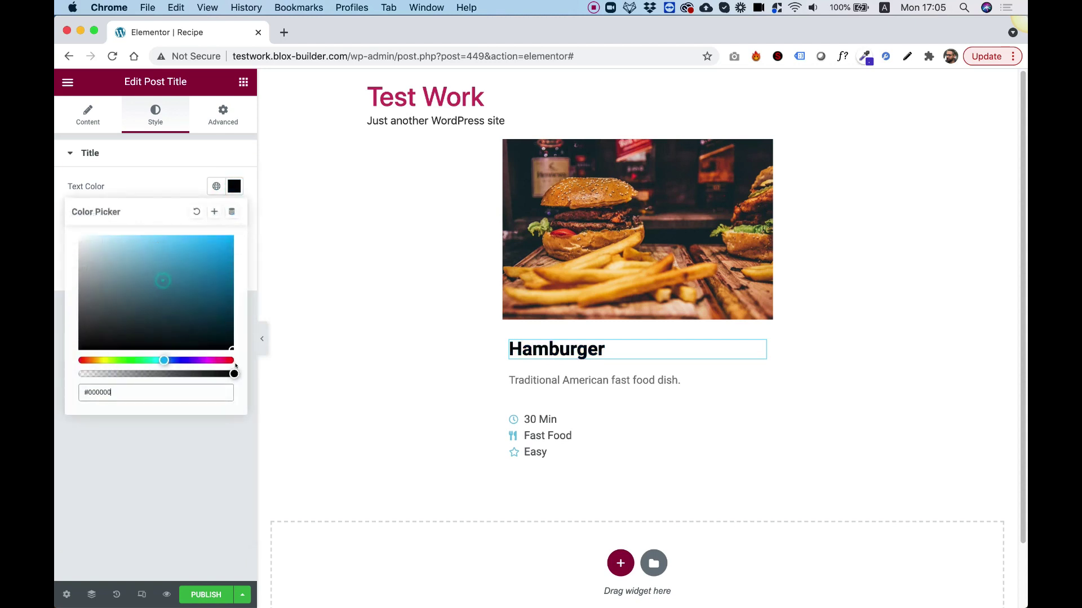
left_click(194, 473)
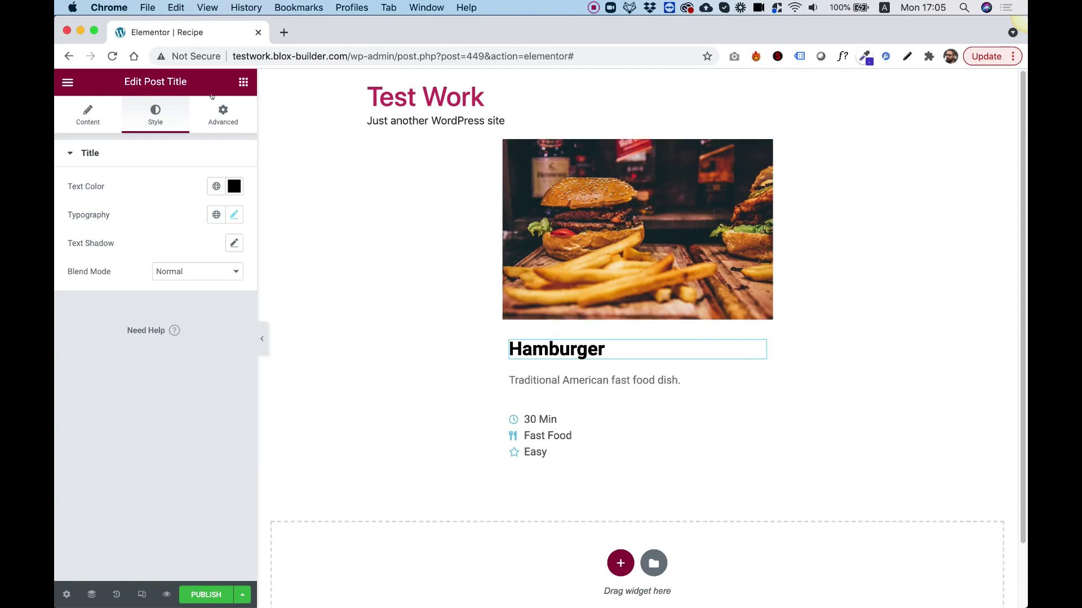
- Add a Button widget from the Basic widgets above the featured image
left_click(242, 83)
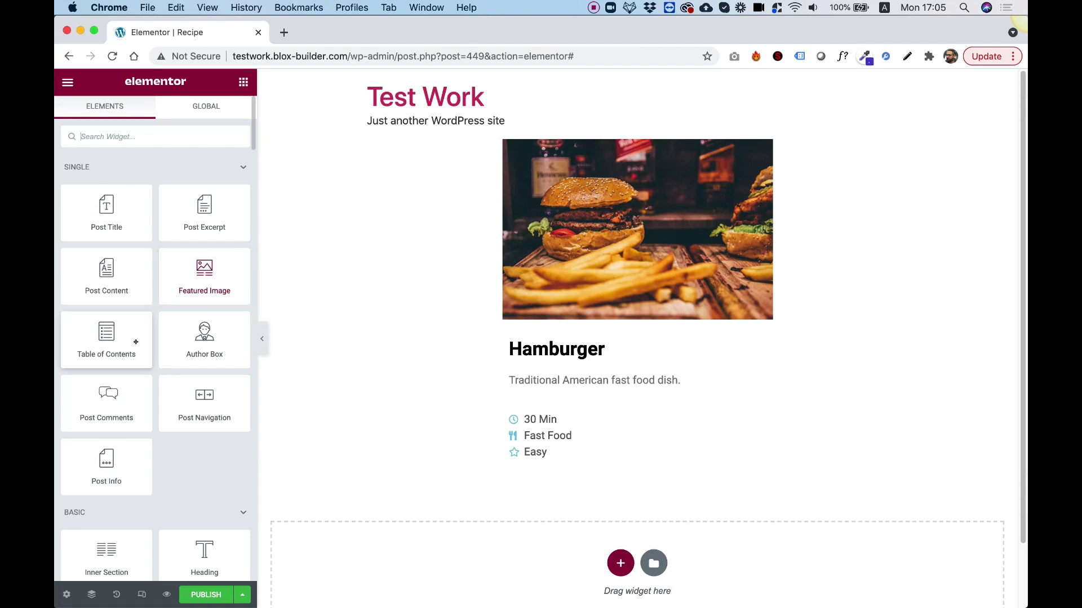
scroll(154, 362, "down", 2)
scroll(151, 446, "down", 1)
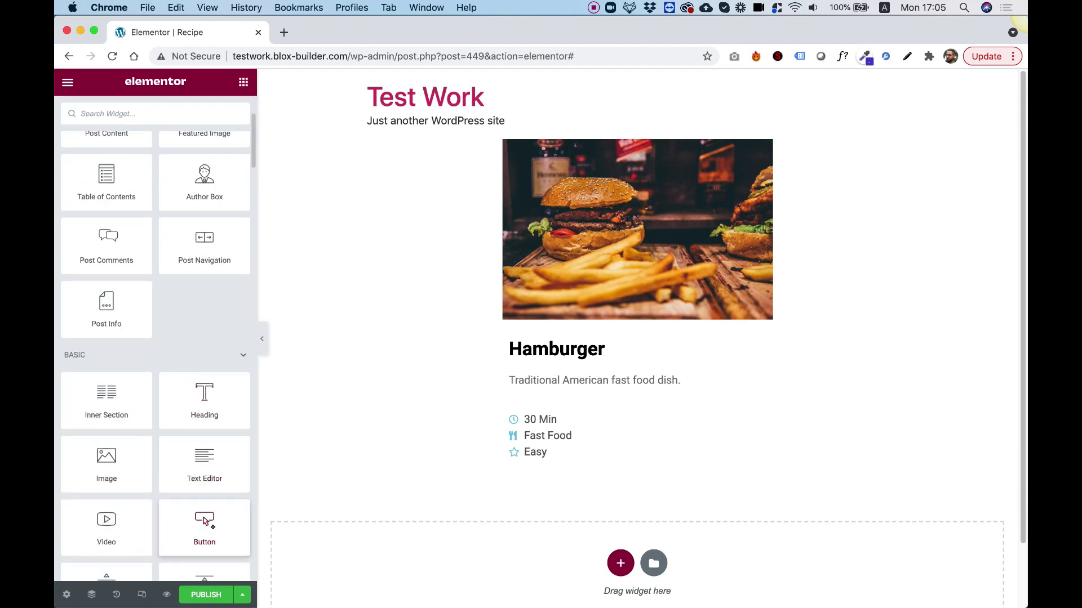
left_click_drag(205, 521, 309, 493)
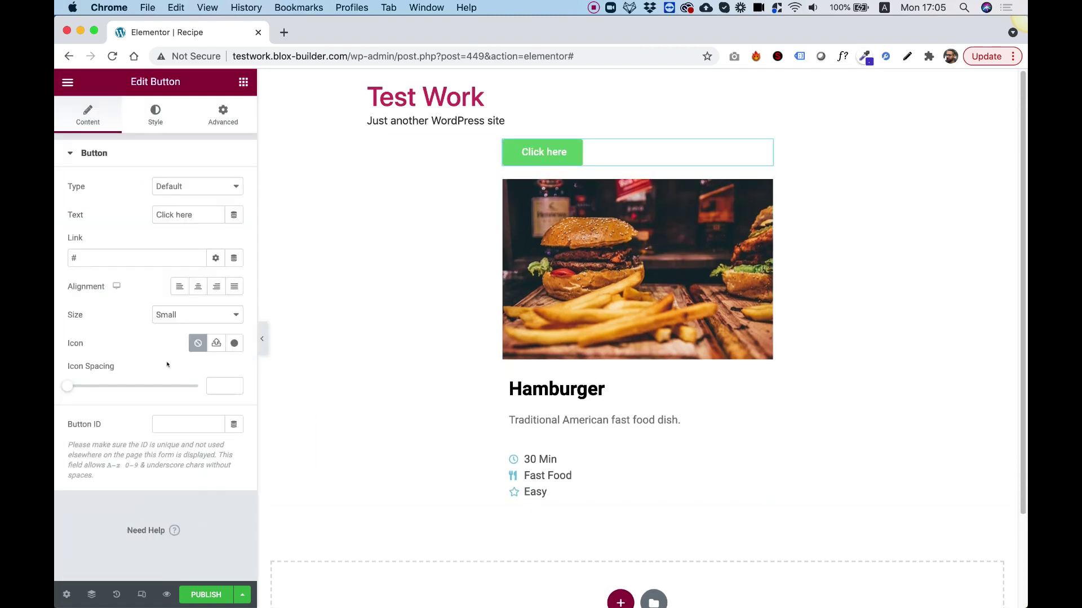
- Change the button's text to "View Full Recipe"
triple_click(172, 215)
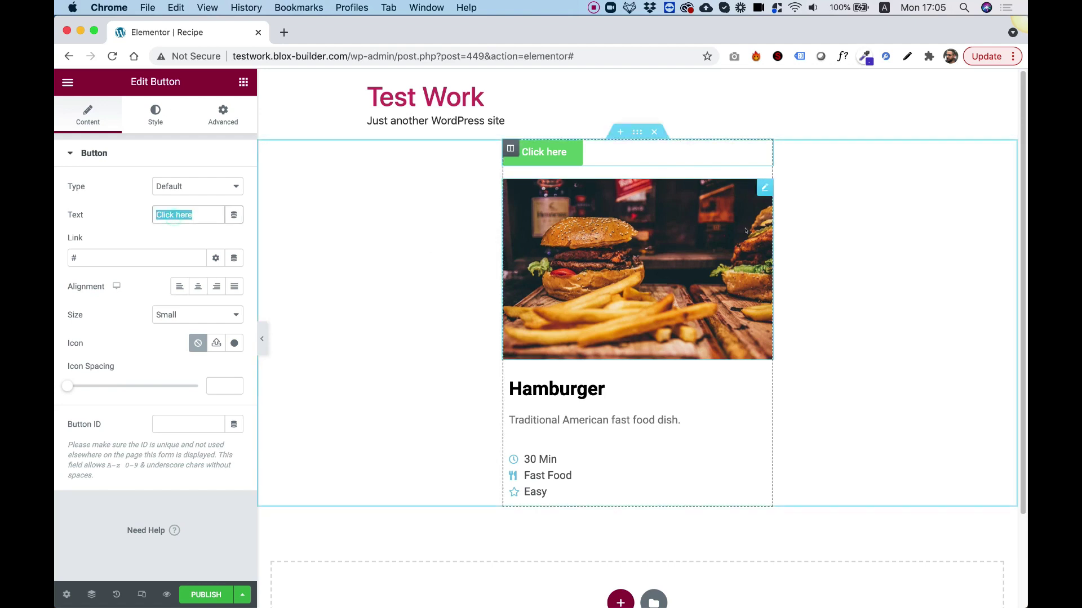
type("View Full Re")
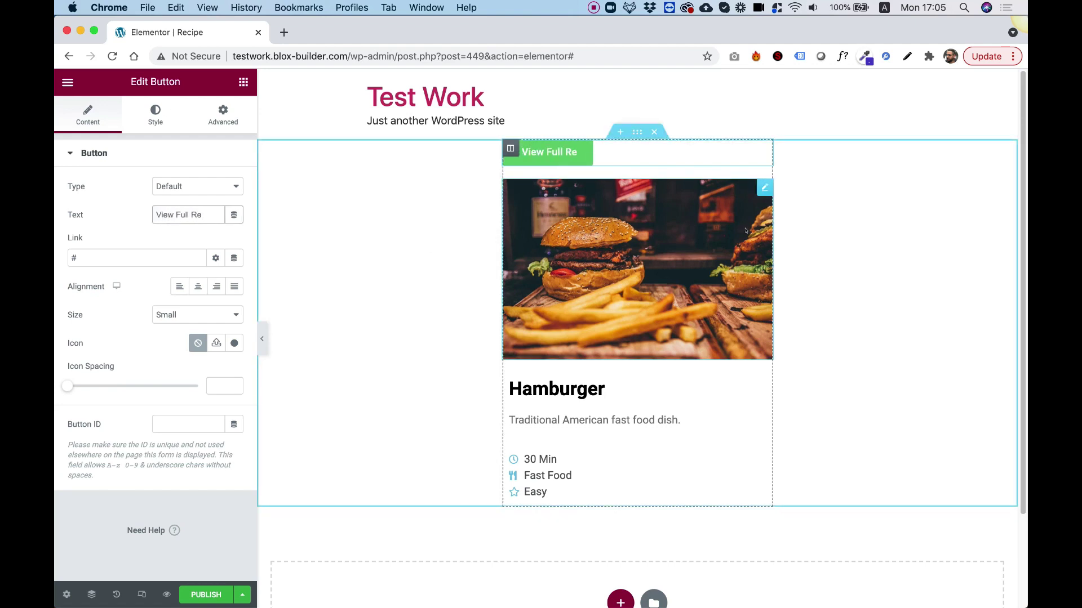
type("cipe")
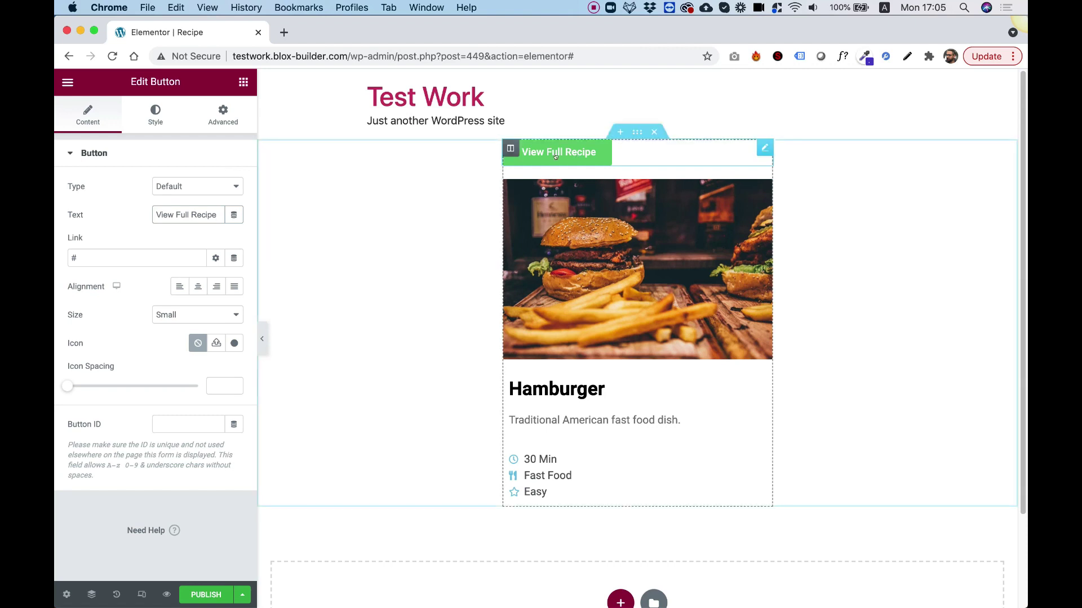
- Set the button's positioning to Inline (auto) width and Absolute position
left_click(223, 116)
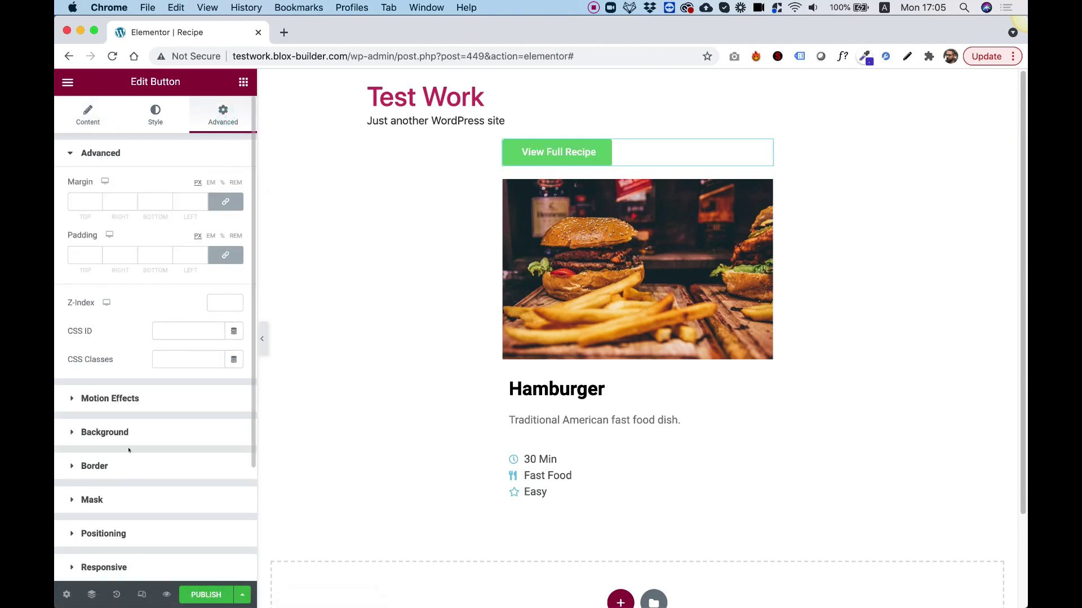
left_click(108, 534)
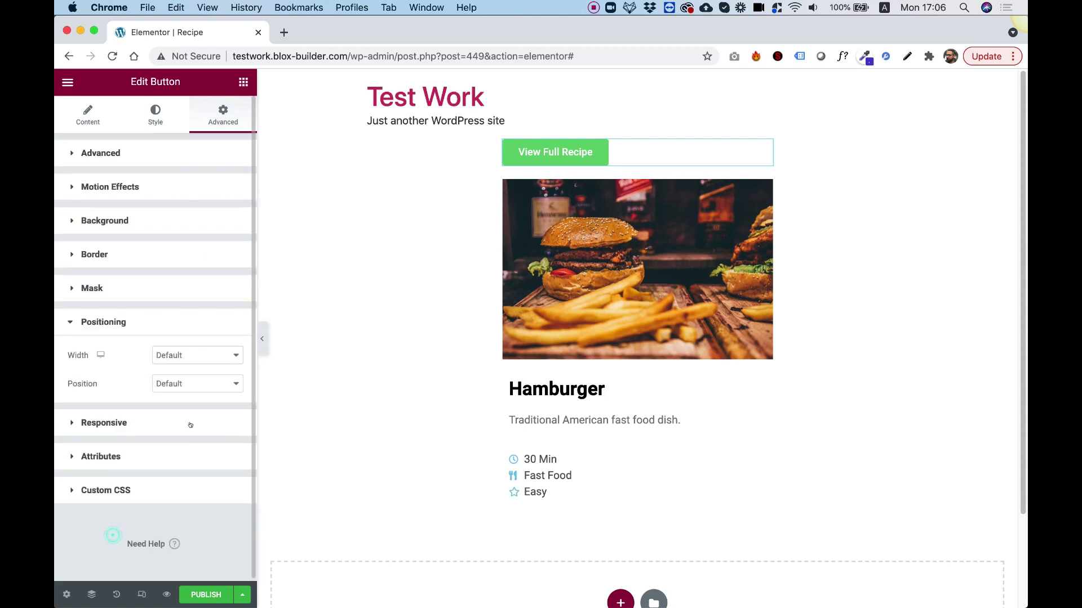
left_click(164, 356)
left_click(190, 378)
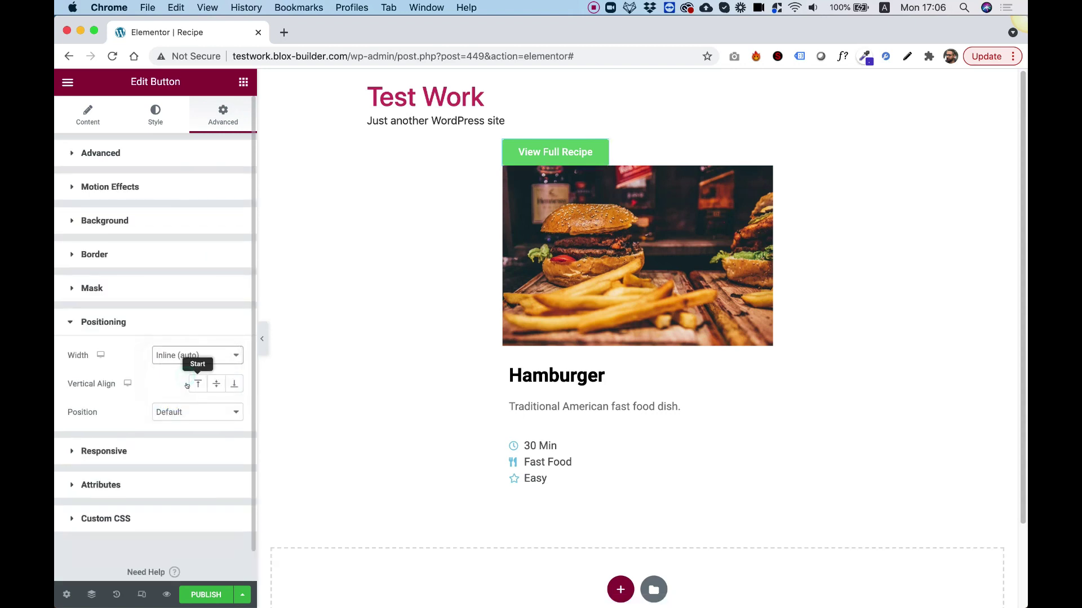
left_click(185, 412)
left_click(188, 423)
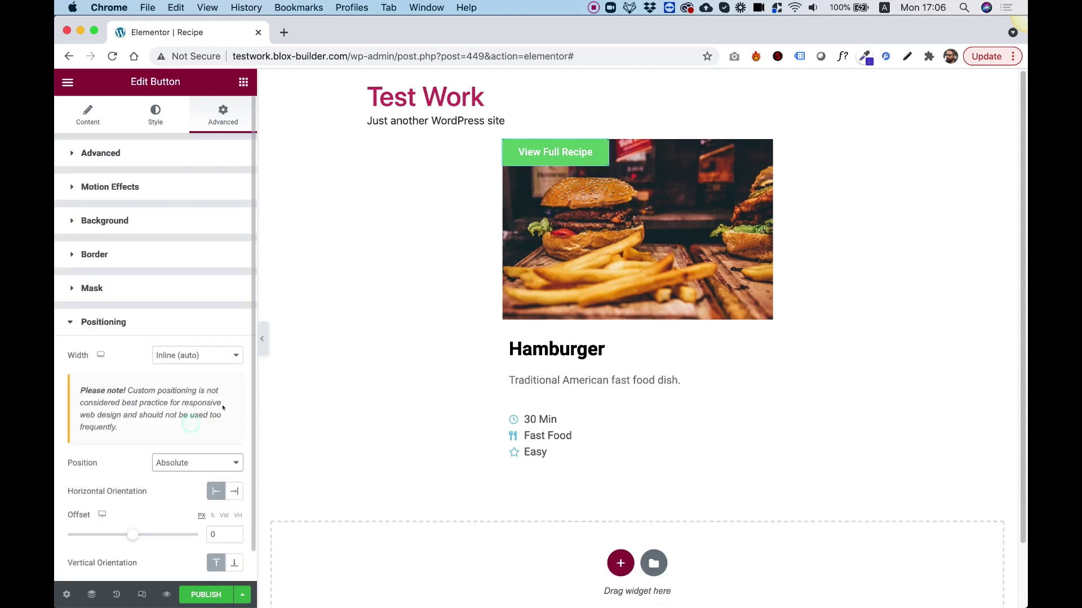
- Anchor the button to the image's top-right corner with horizontal and vertical offsets of 20 px each
left_click(235, 490)
scroll(228, 513, "down", 1)
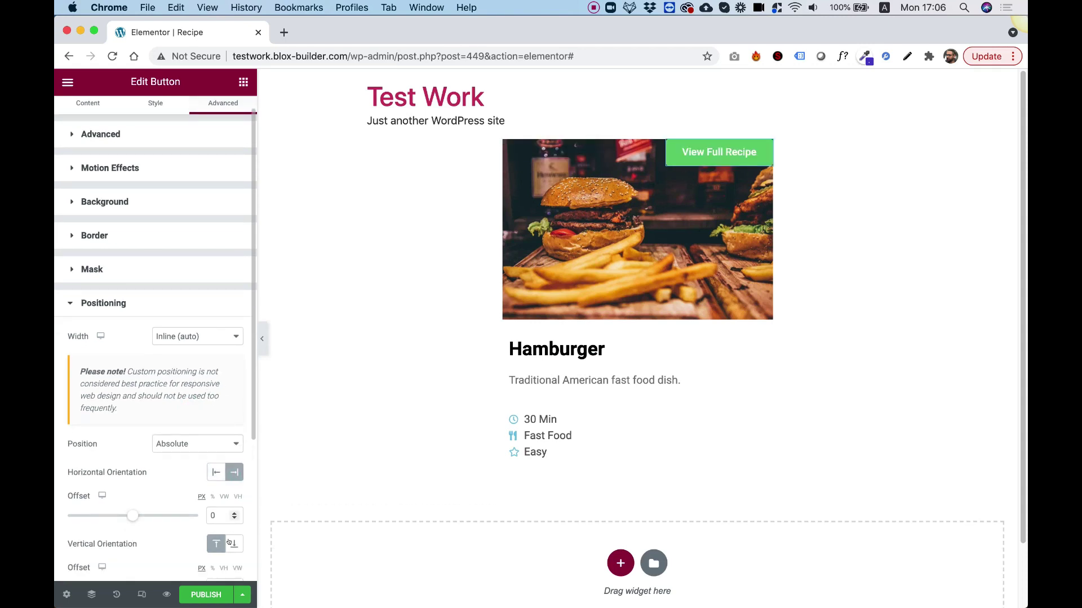
left_click(223, 516)
type("20")
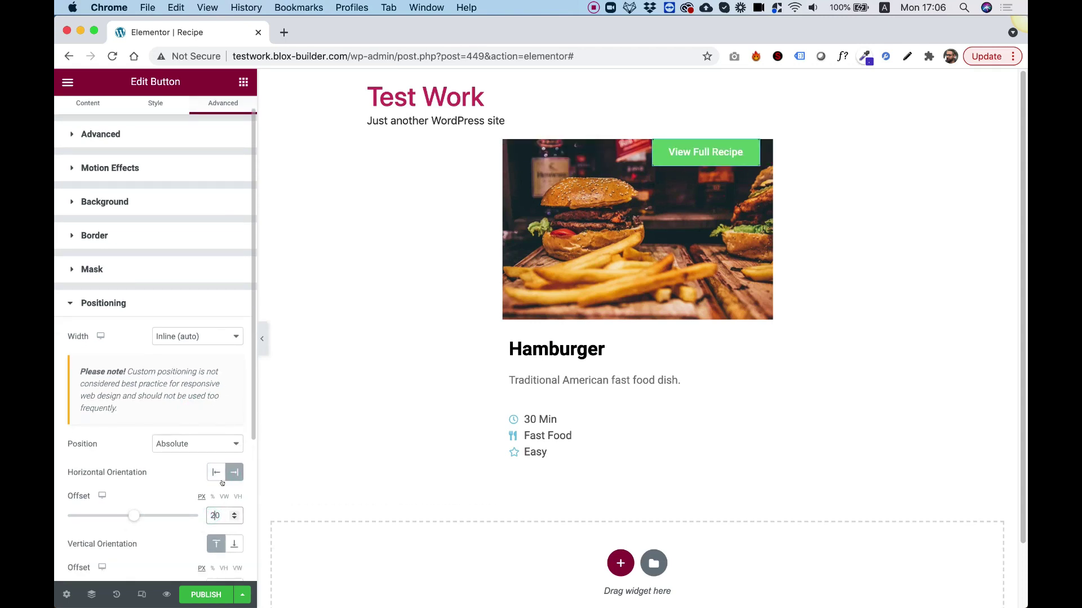
scroll(225, 477, "down", 5)
double_click(224, 475)
type("20")
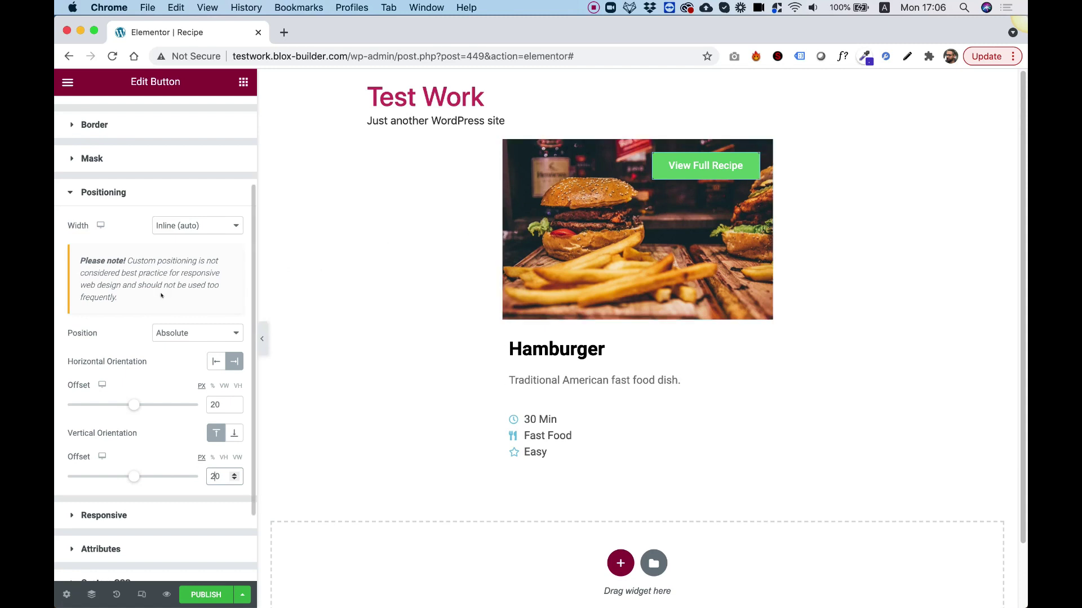
- Link the button dynamically to the Post URL
scroll(161, 295, "up", 5)
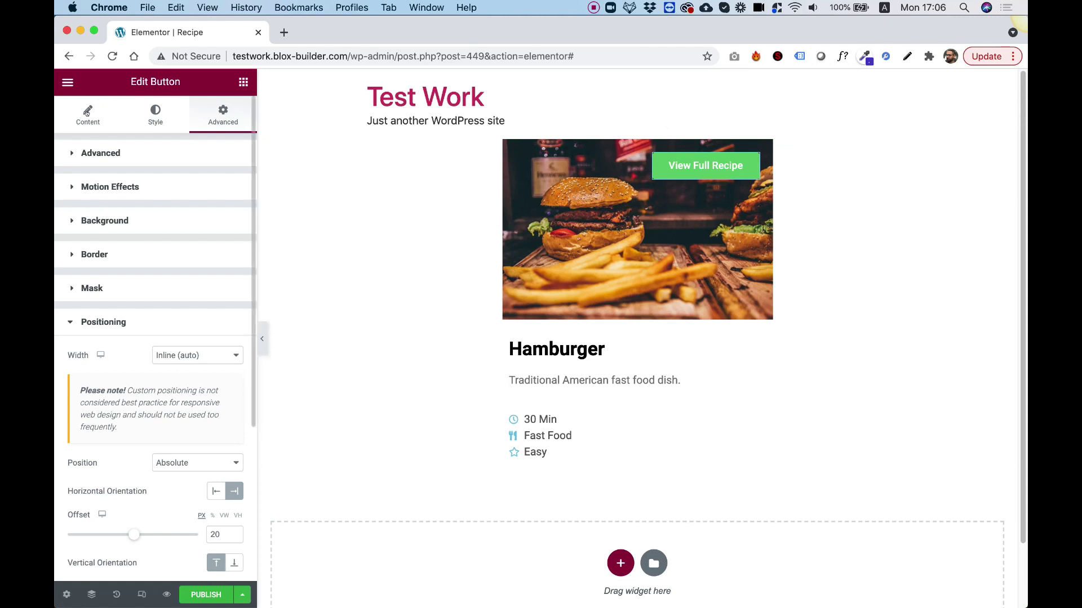
left_click(88, 116)
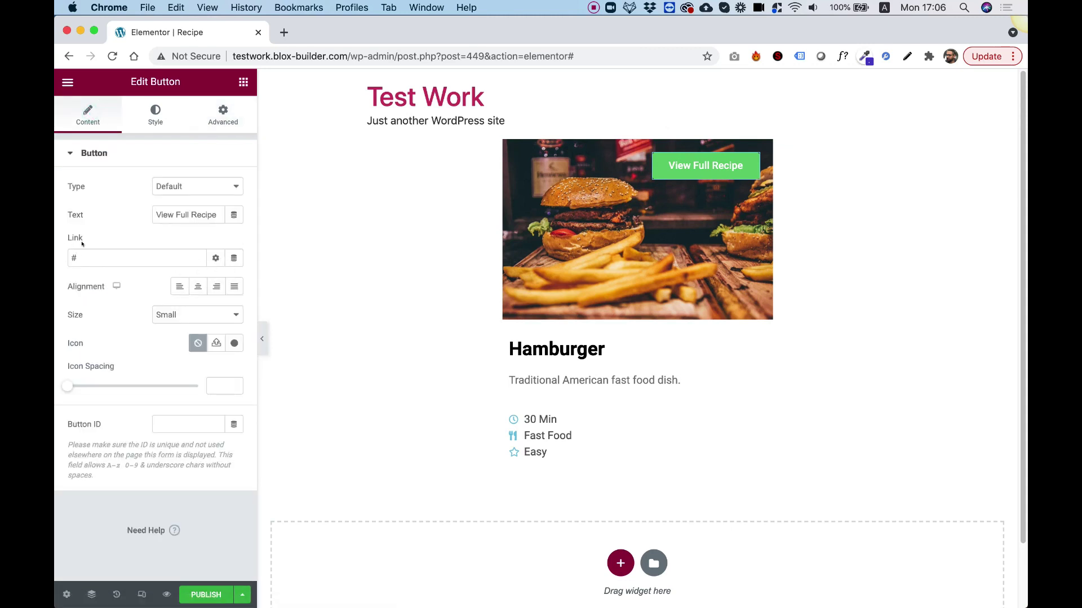
left_click(88, 258)
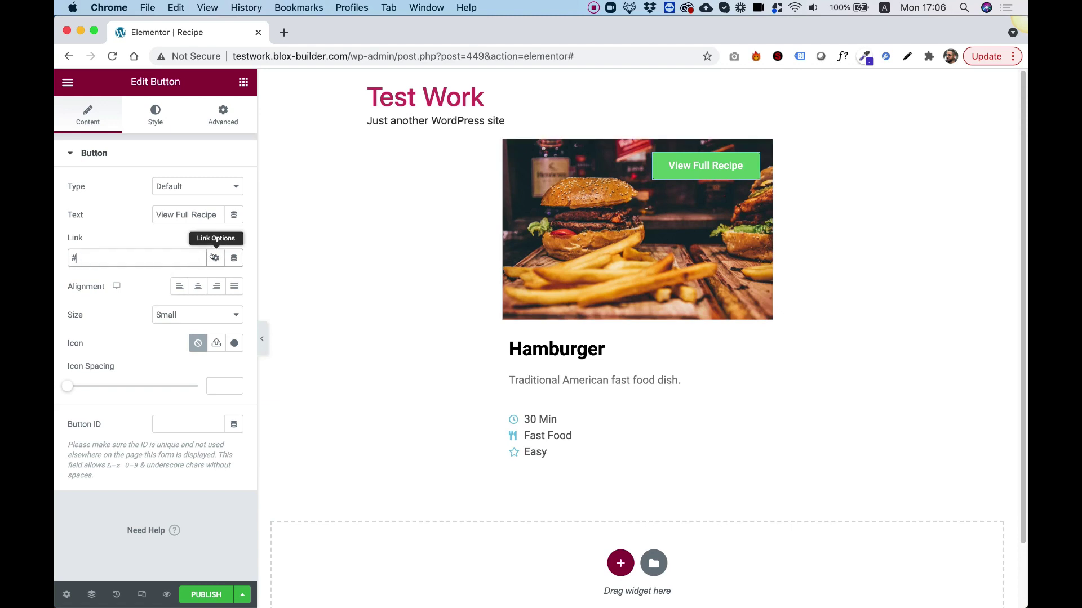
left_click(234, 258)
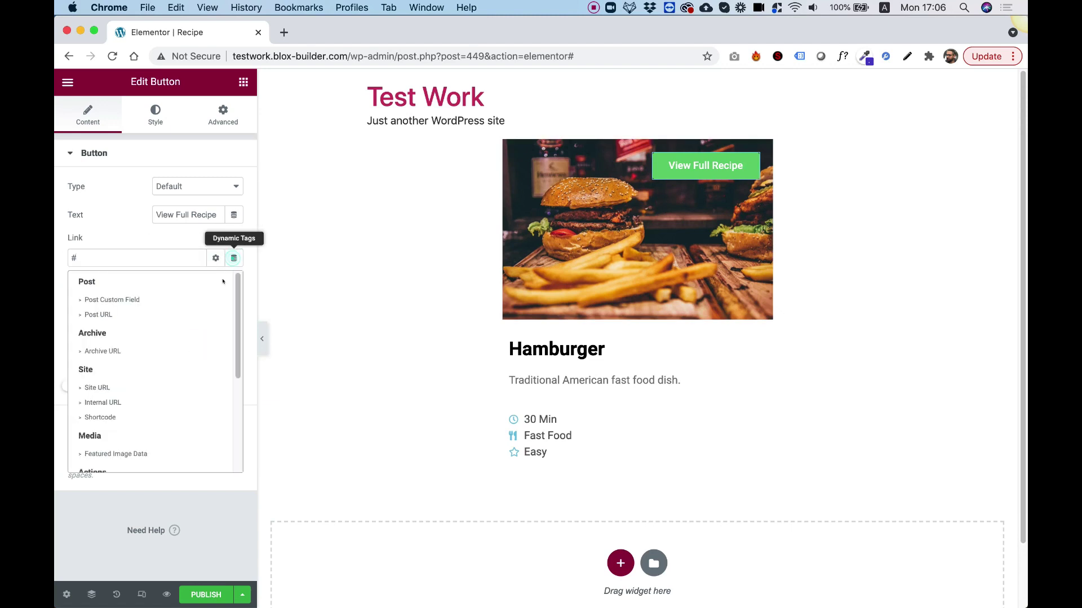
left_click(107, 316)
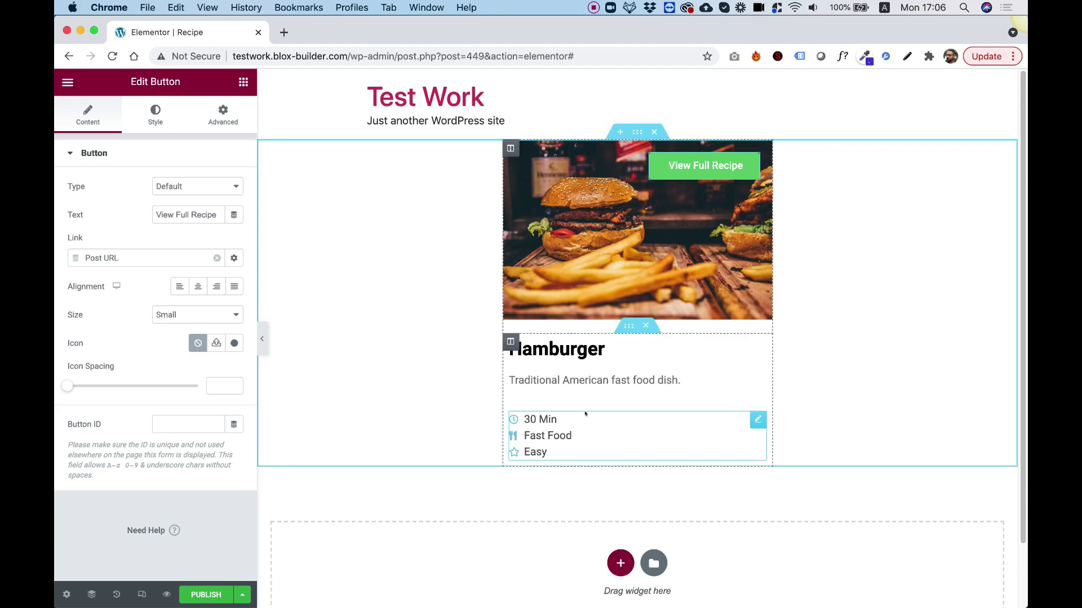
- Set the featured image's width to 100%, its height to 200 px and its object fit to Cover
left_click(602, 239)
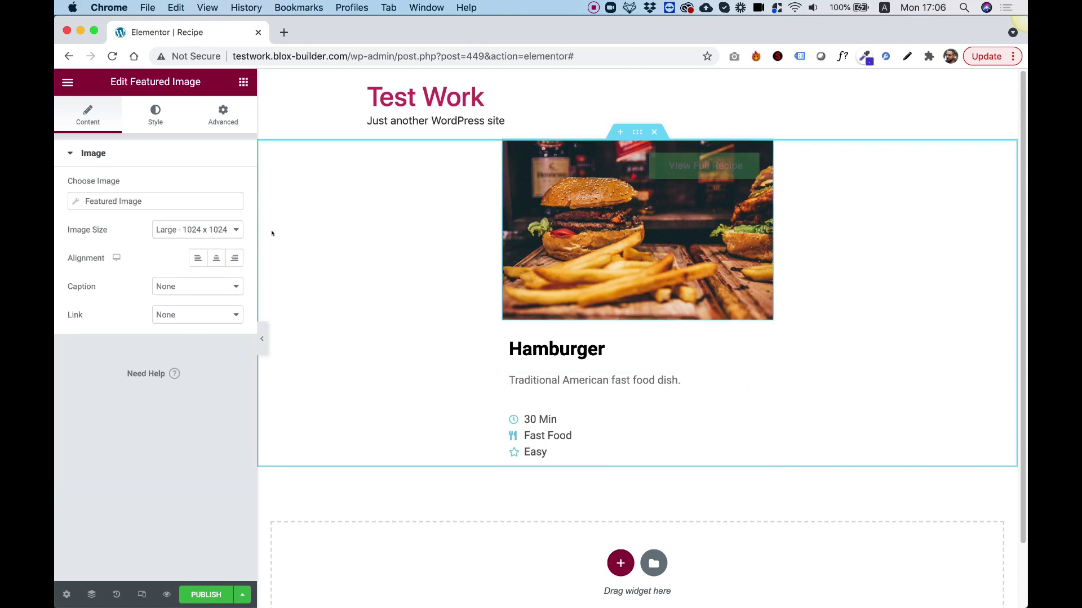
left_click(156, 116)
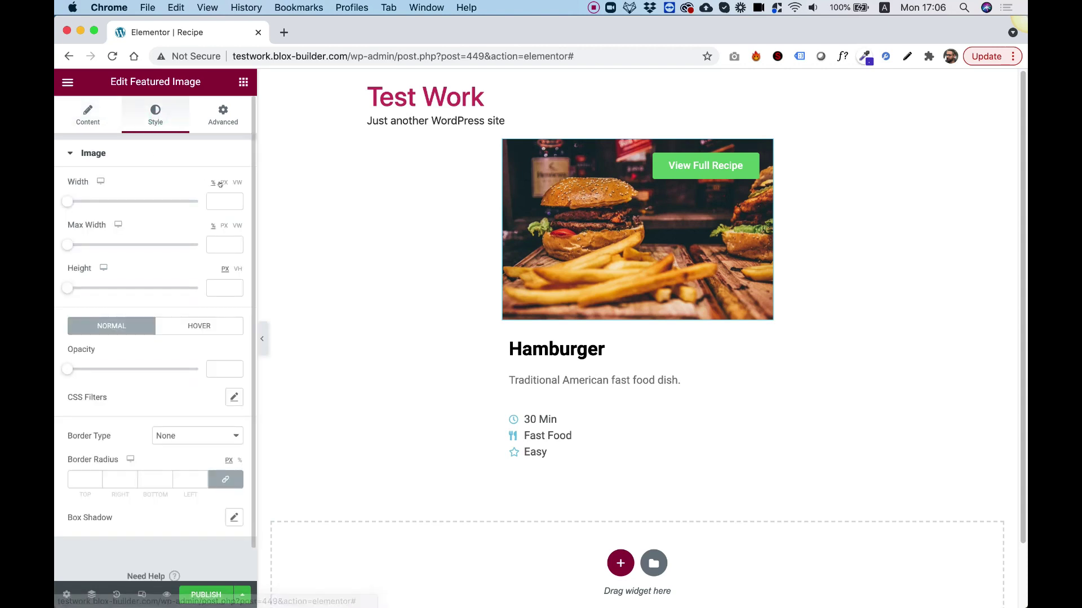
left_click_drag(64, 204, 200, 202)
left_click(219, 288)
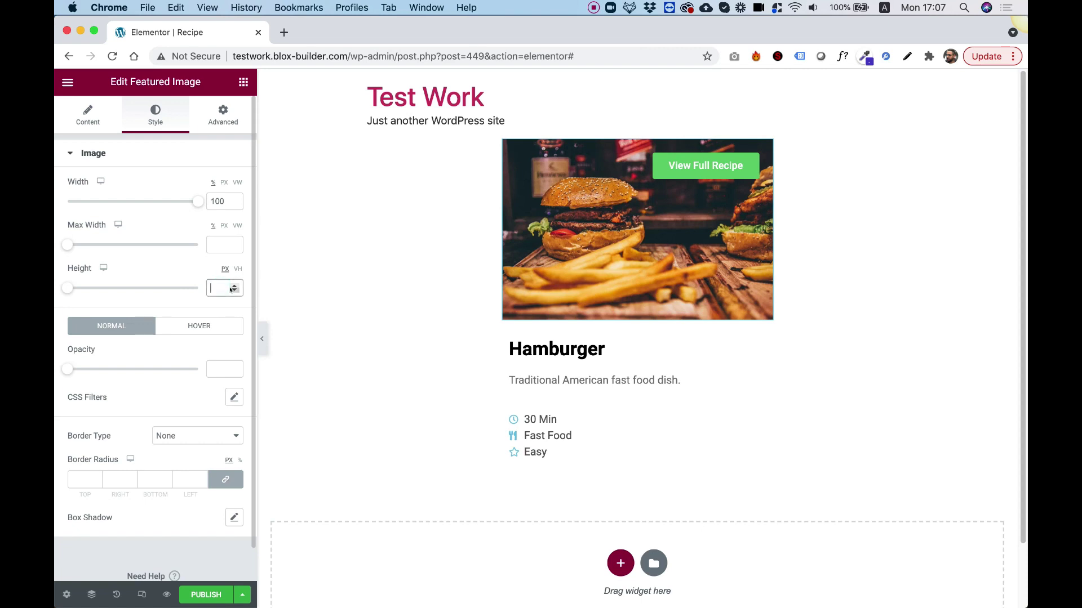
type("100")
key("Left")
key("Left")
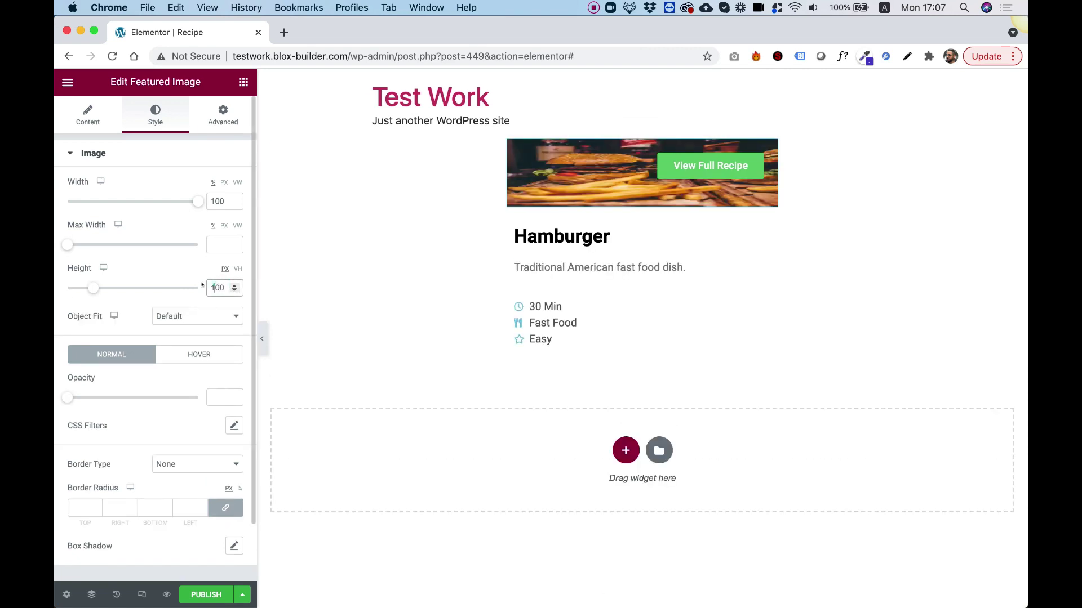
key("BackSpace")
type("2")
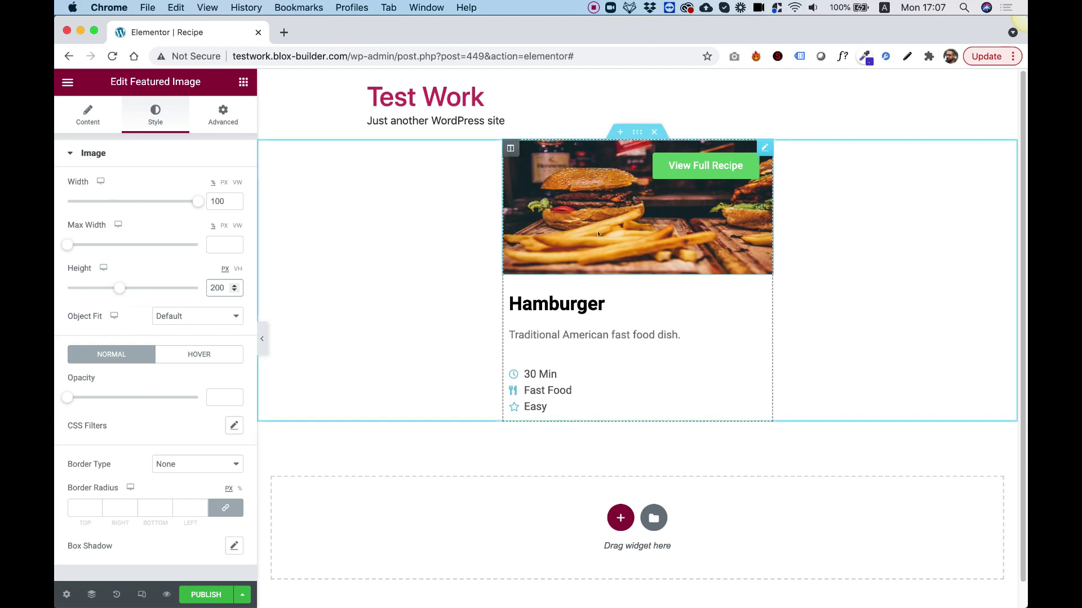
left_click(197, 316)
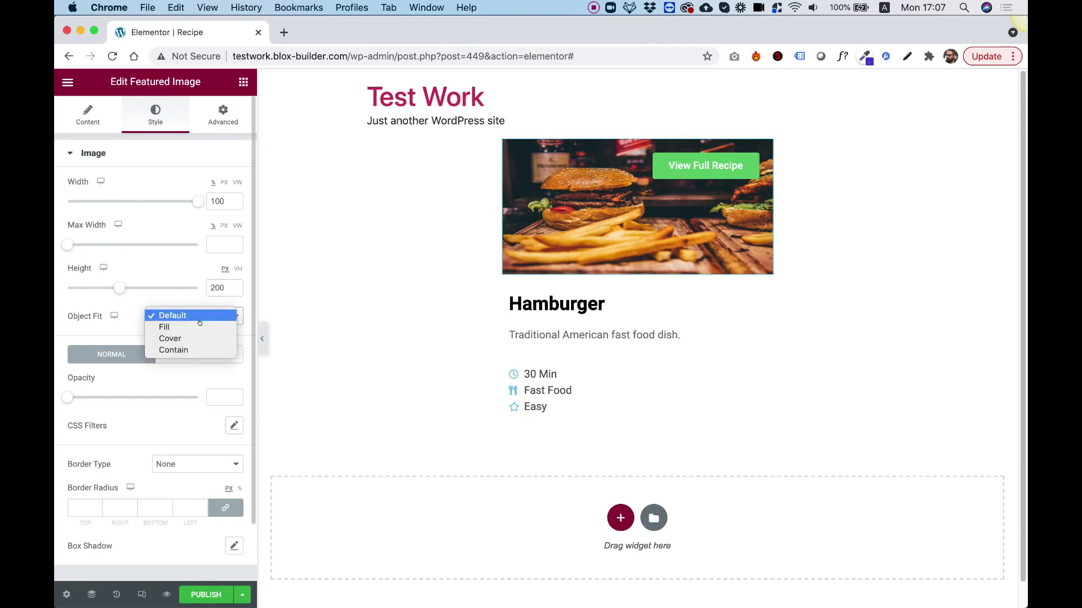
left_click(191, 336)
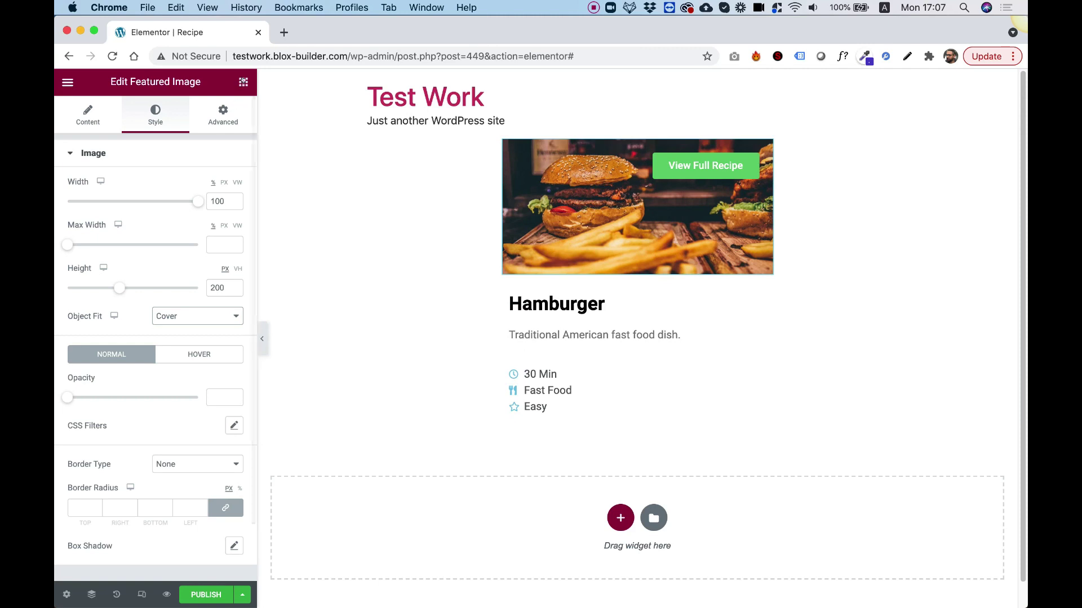
- Add a Divider widget with an icon element between the post content and the icon list
left_click(243, 82)
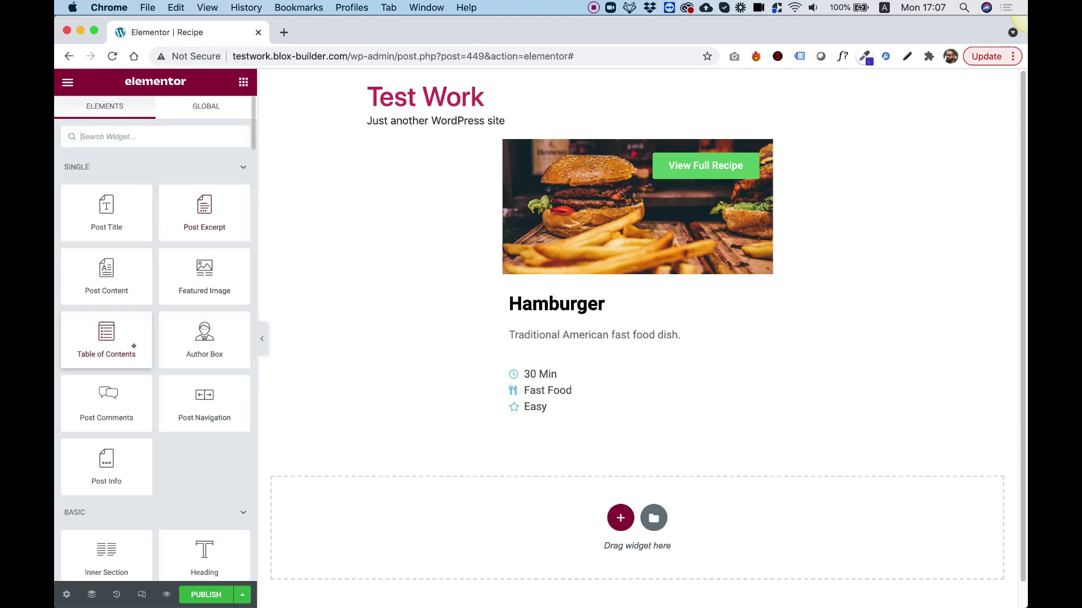
scroll(107, 344, "down", 5)
left_click_drag(125, 492, 583, 348)
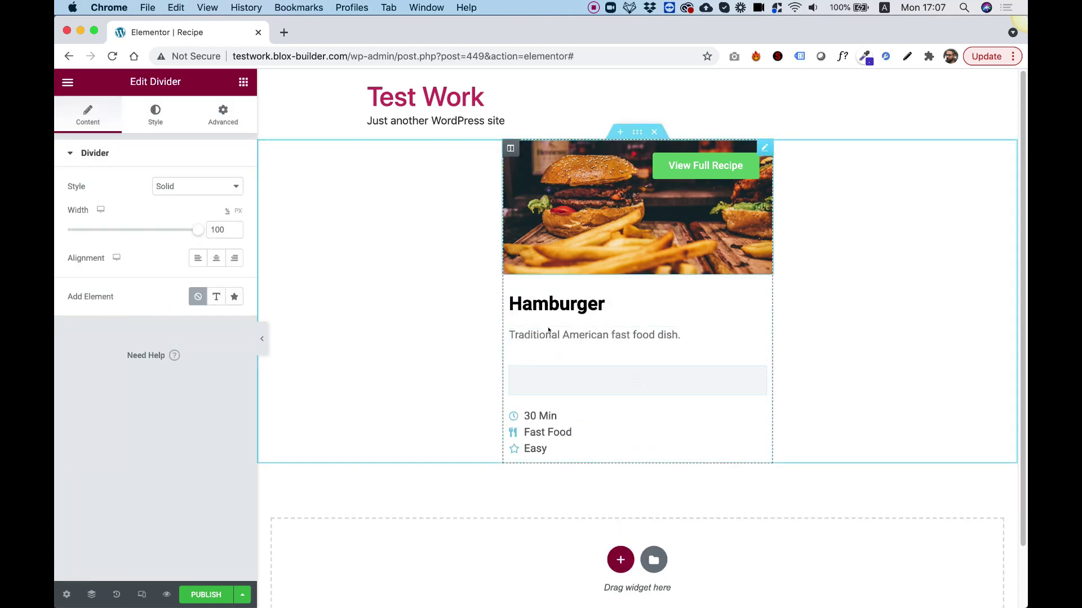
left_click(235, 297)
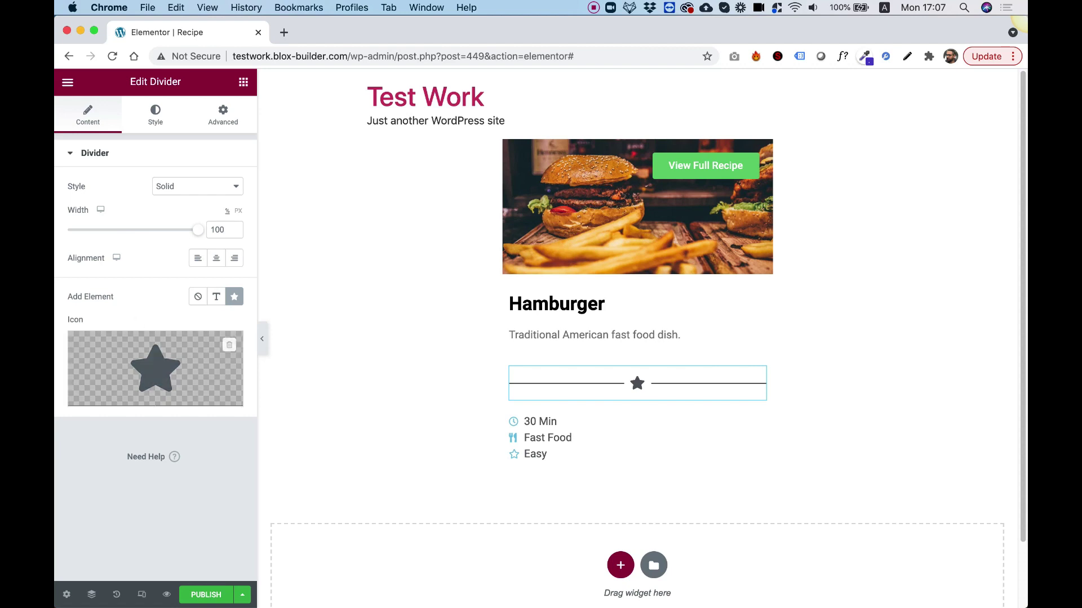
- Publish the Recipe template without adding a display condition and exit to the WordPress dashboard
left_click(206, 595)
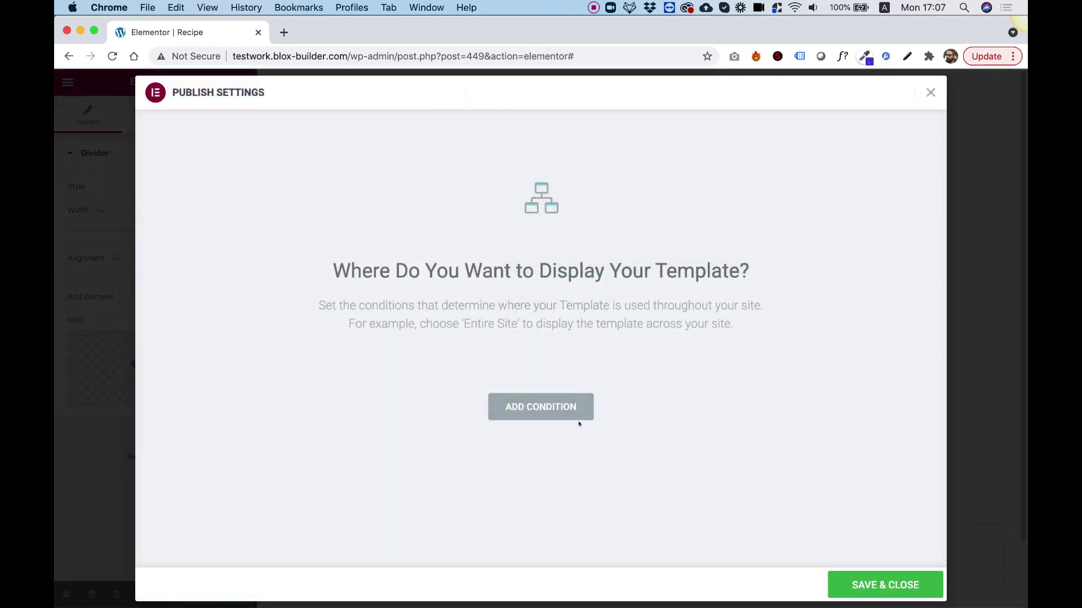
left_click(887, 587)
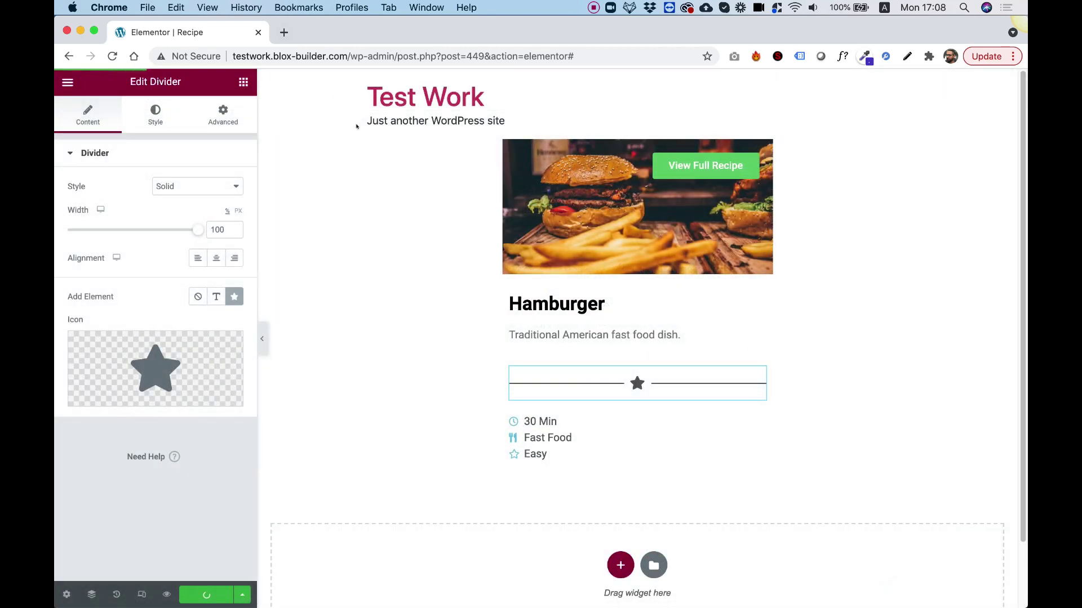
left_click(68, 81)
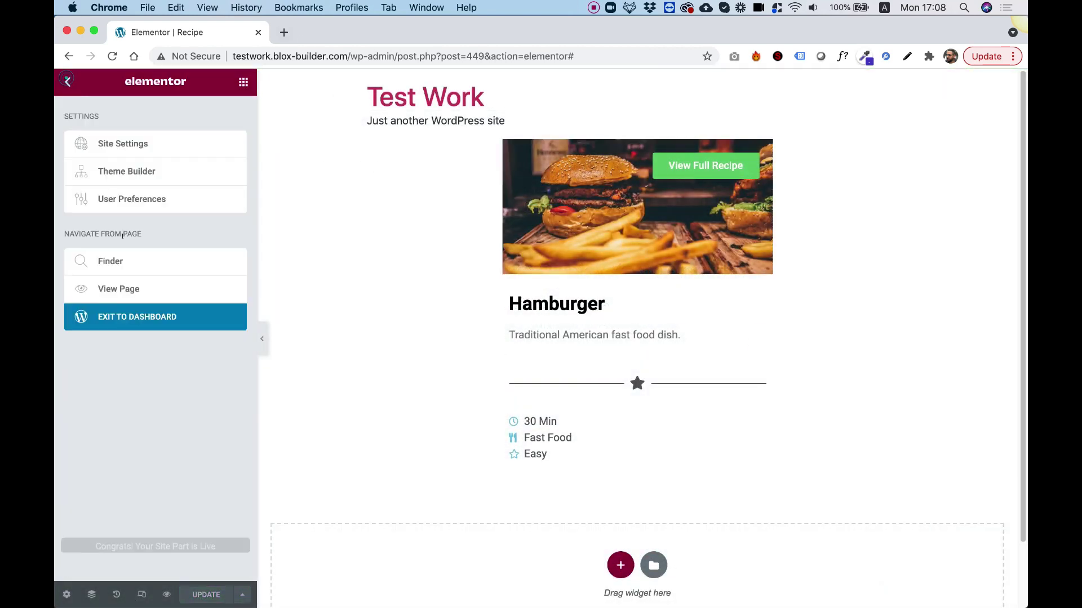
left_click(150, 322)
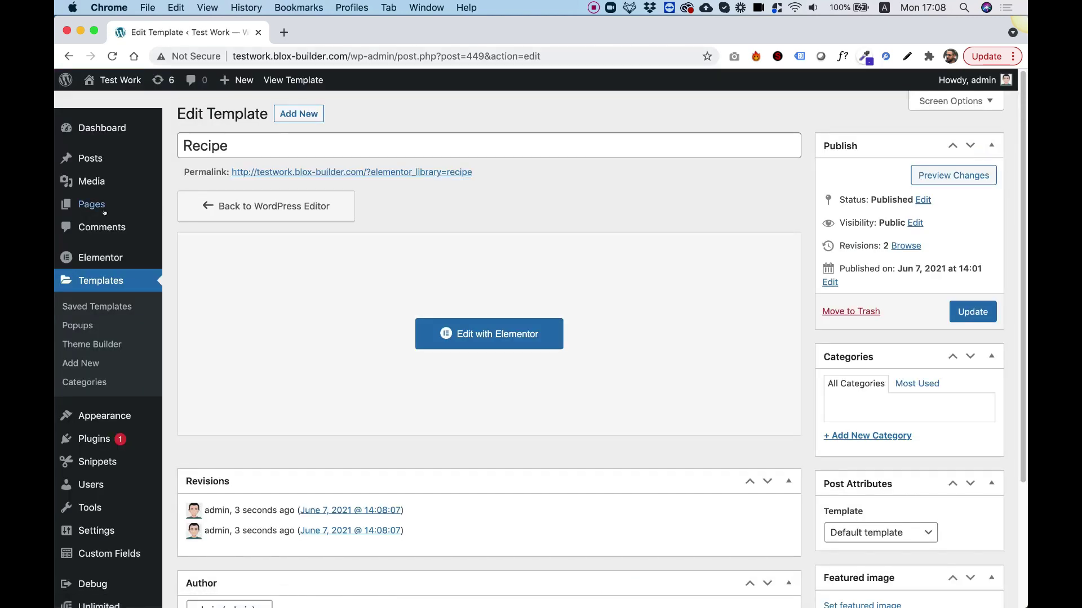
- Create a new WordPress page and title it "Carousel Loop Demo"
left_click(91, 206)
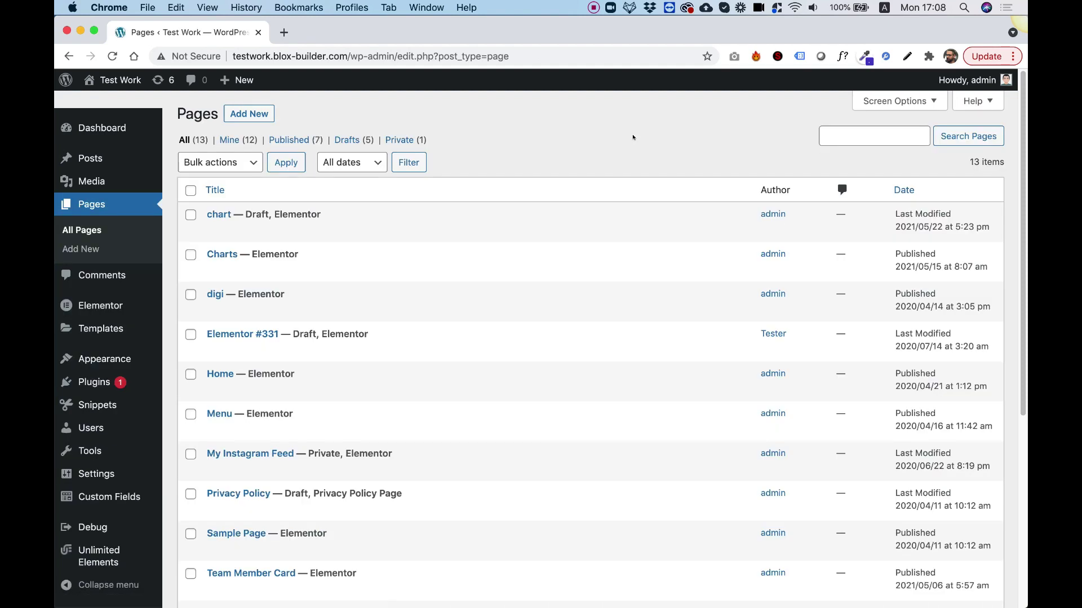
left_click(252, 113)
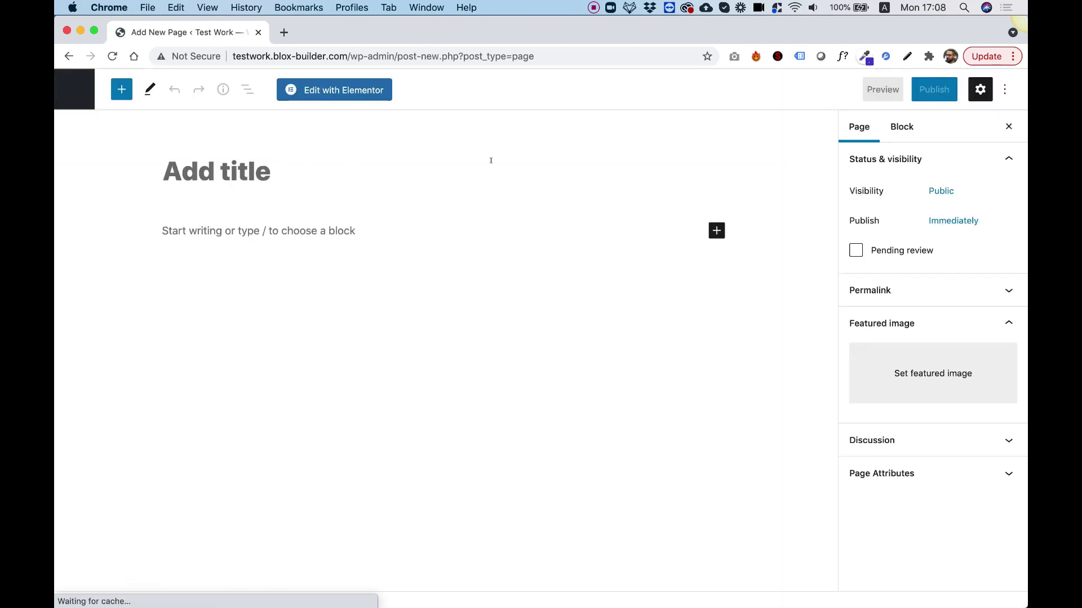
type("Cars")
key("BackSpace")
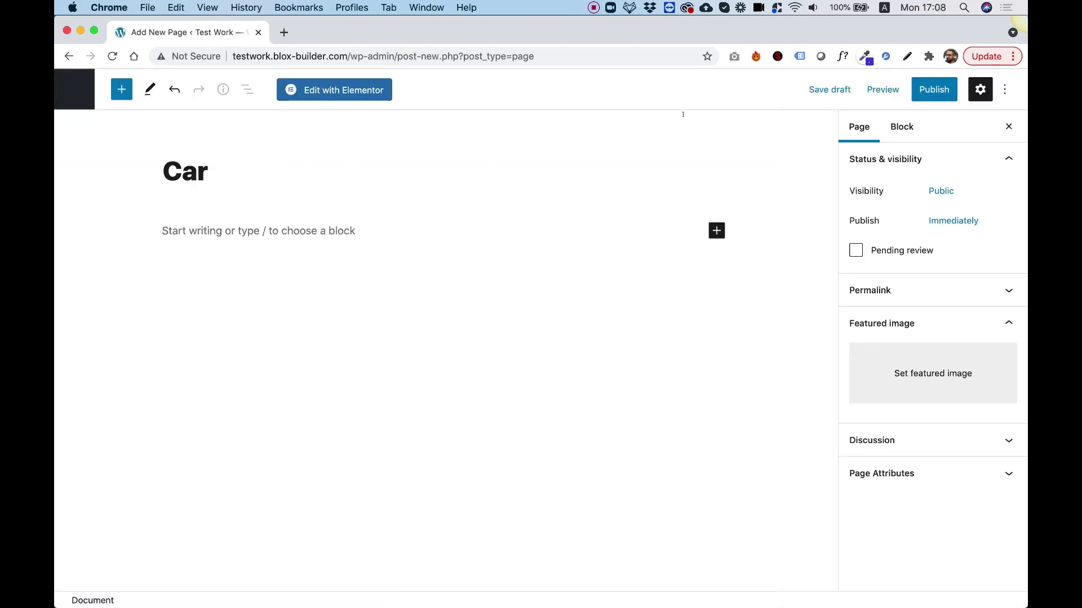
type("oousel")
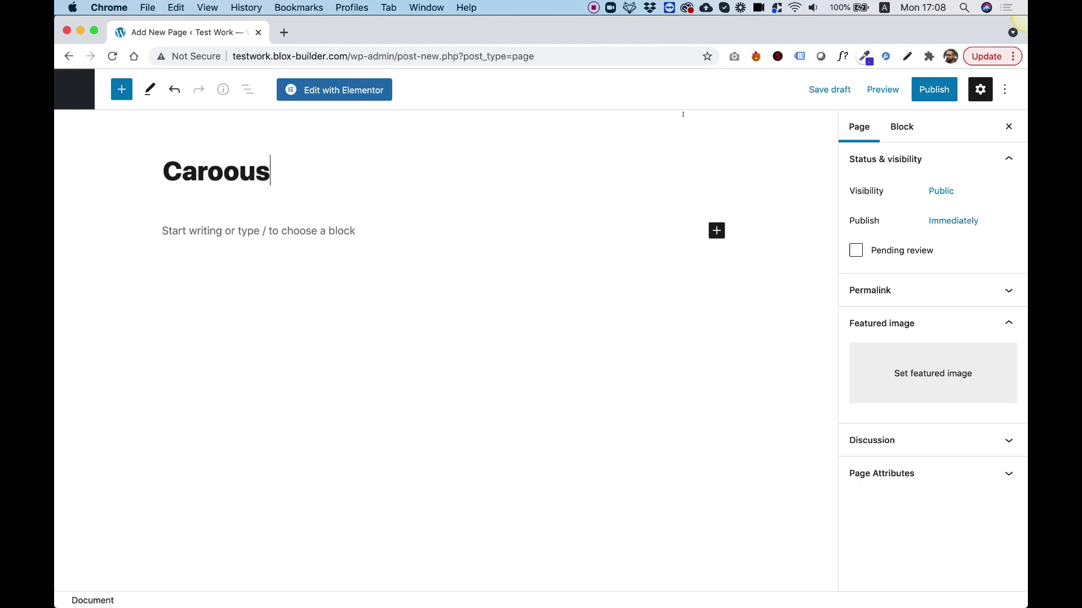
key("BackSpace")
key("BackSpace")
type("usel Loo")
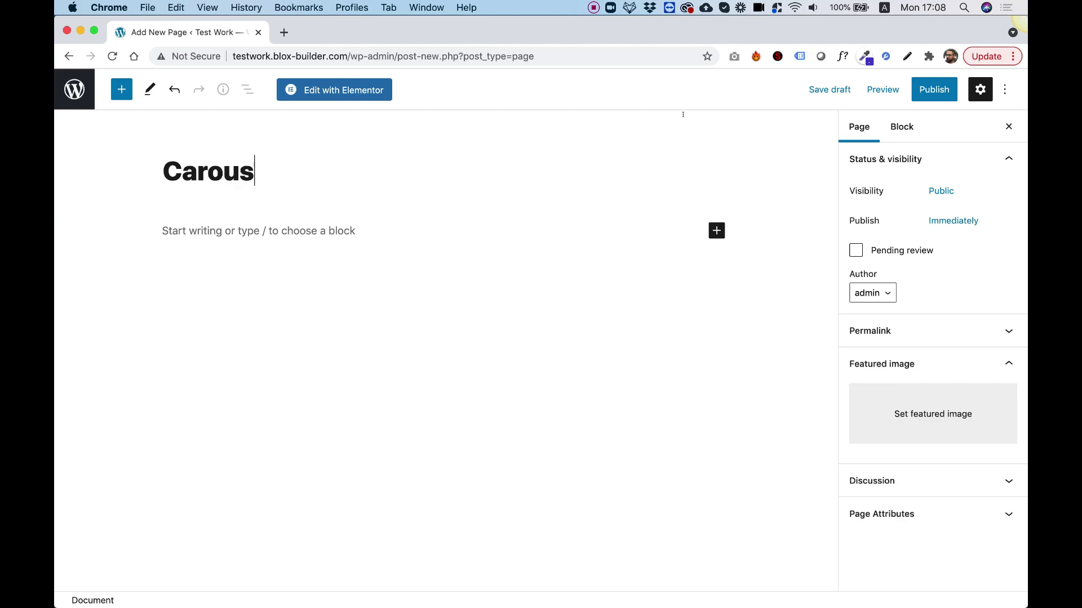
type("p Demo")
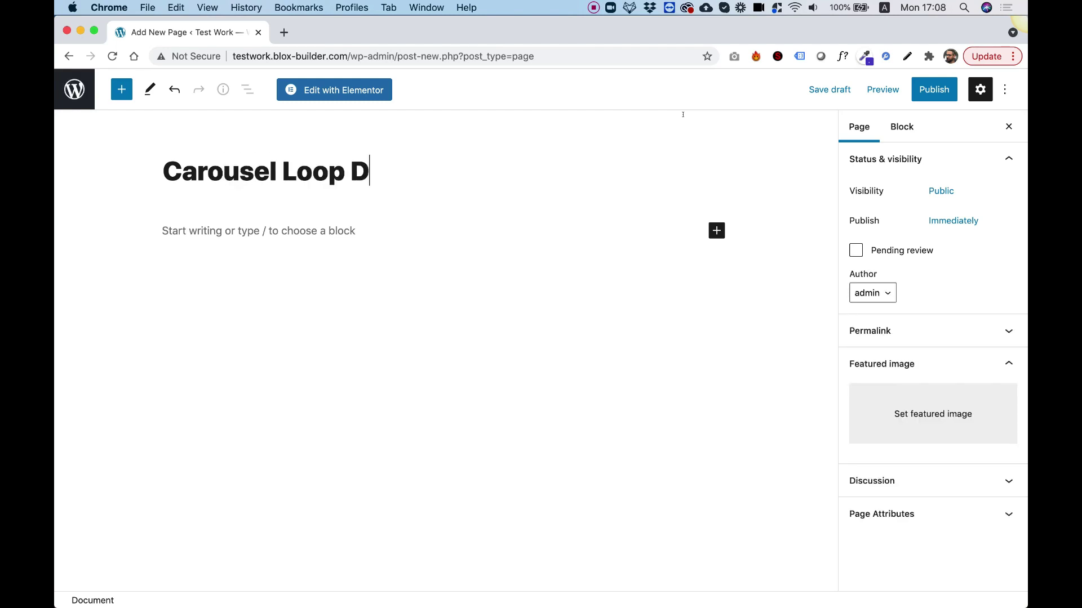
- Open the page for editing in Elementor and add a Dynamic Template Carousel widget to the empty section
left_click(374, 90)
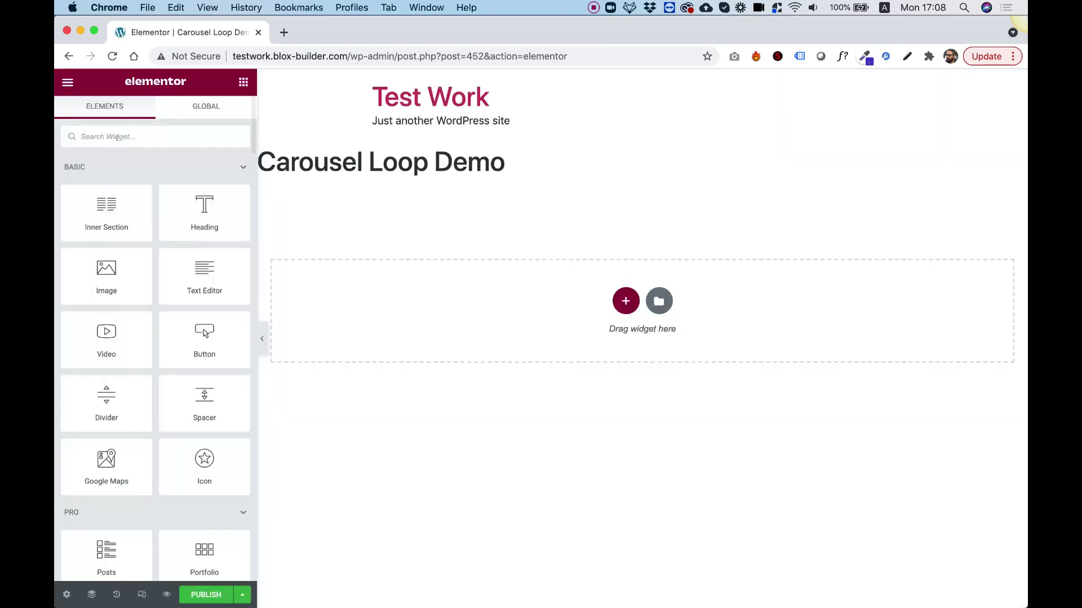
type("carousel")
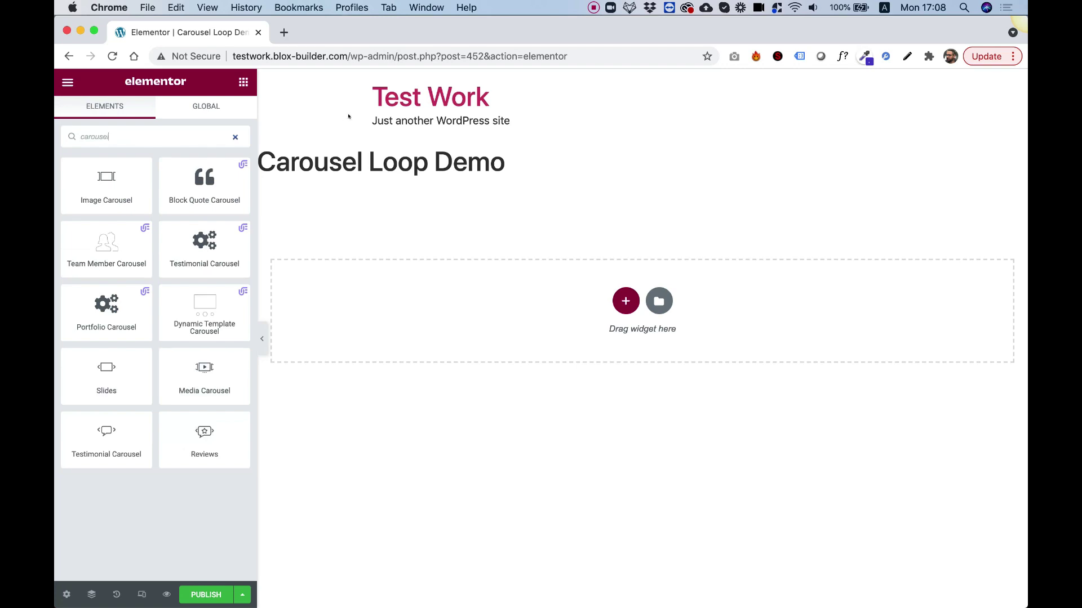
left_click_drag(198, 322, 597, 315)
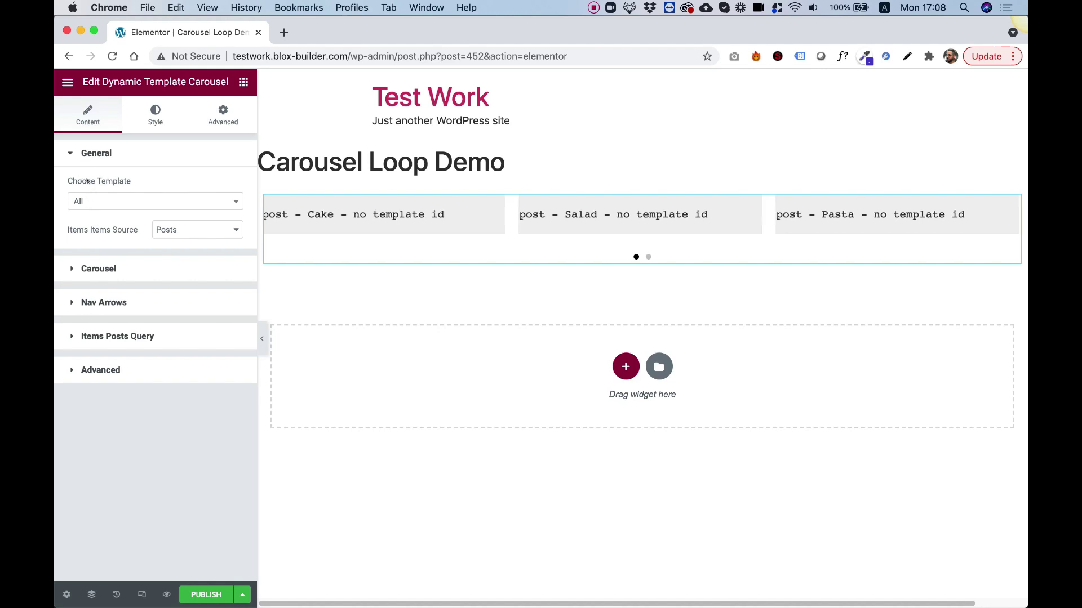
- Assign the Recipe template to the carousel's items and flip through its slides to check them
left_click(118, 201)
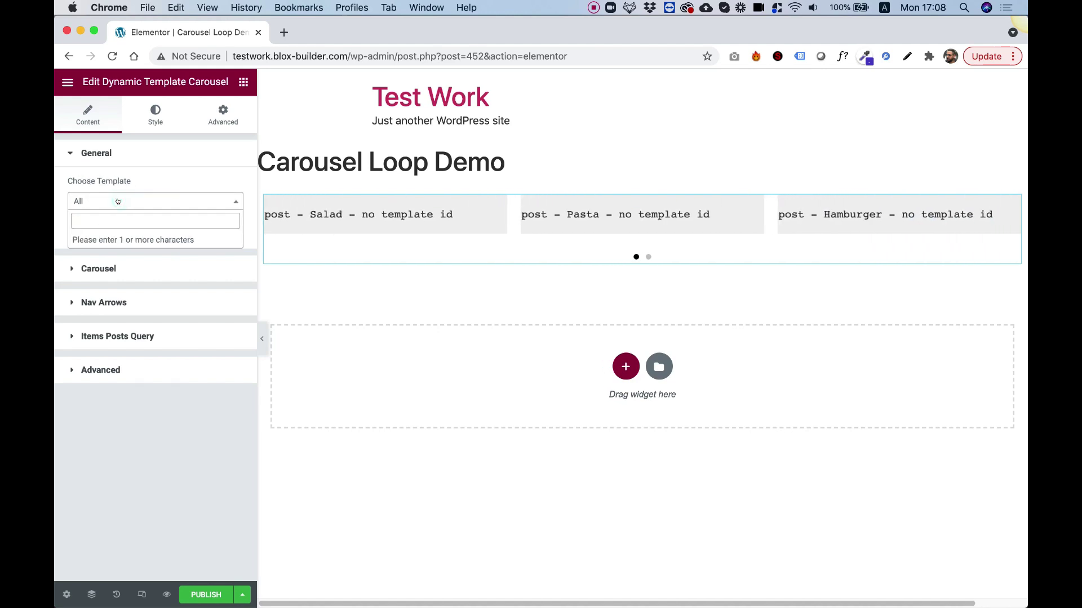
type("rec")
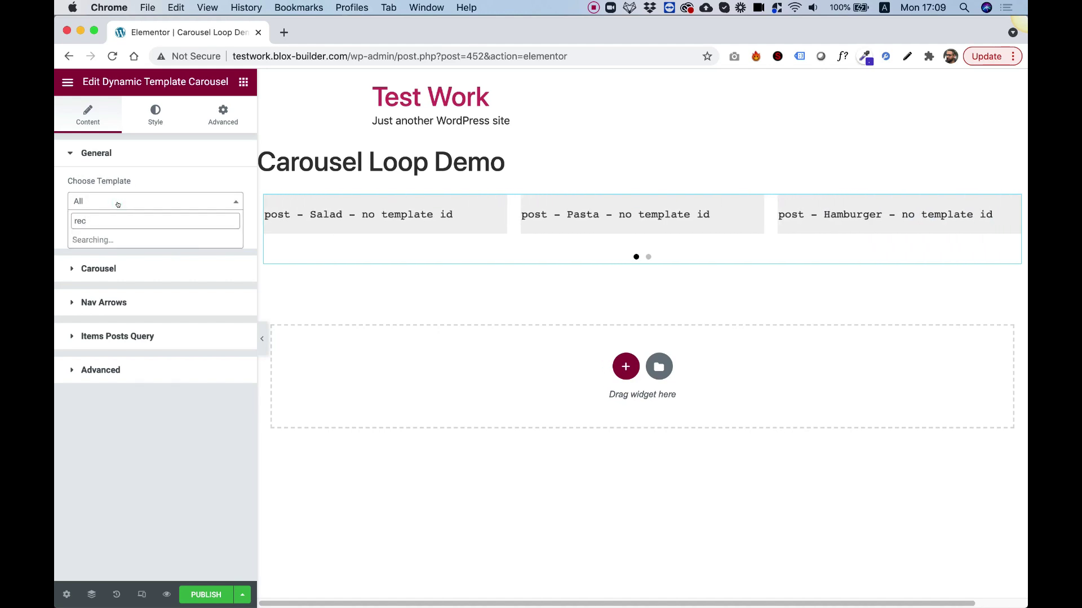
left_click(110, 240)
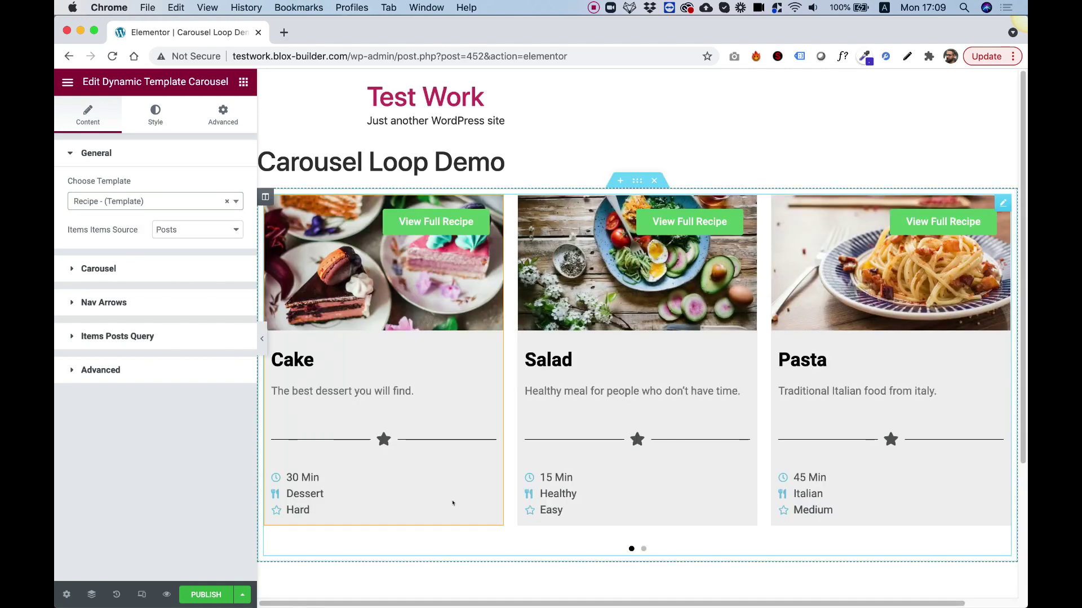
left_click(643, 548)
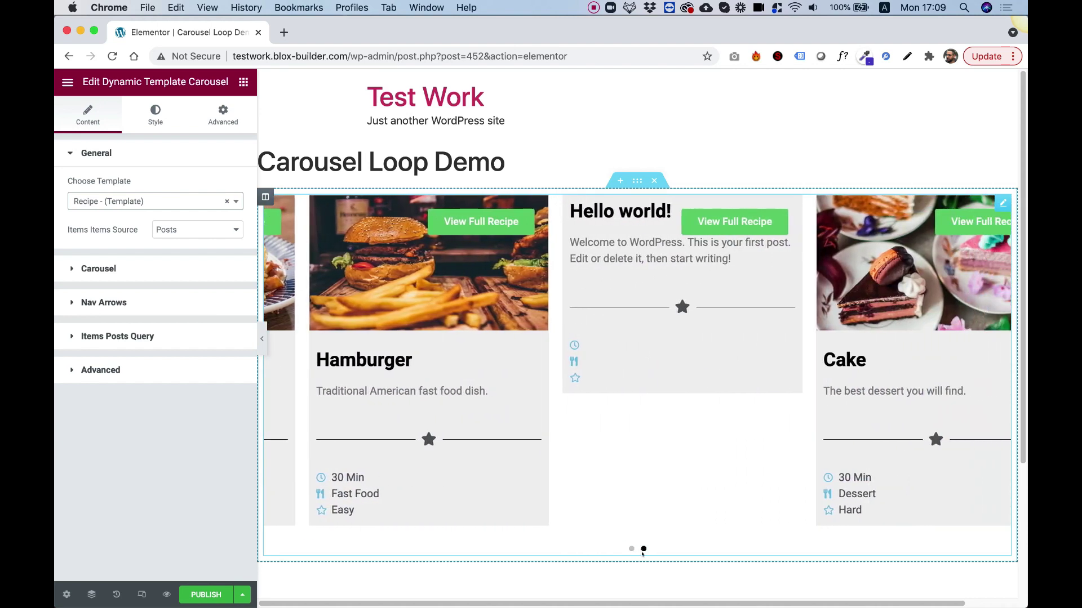
left_click(632, 549)
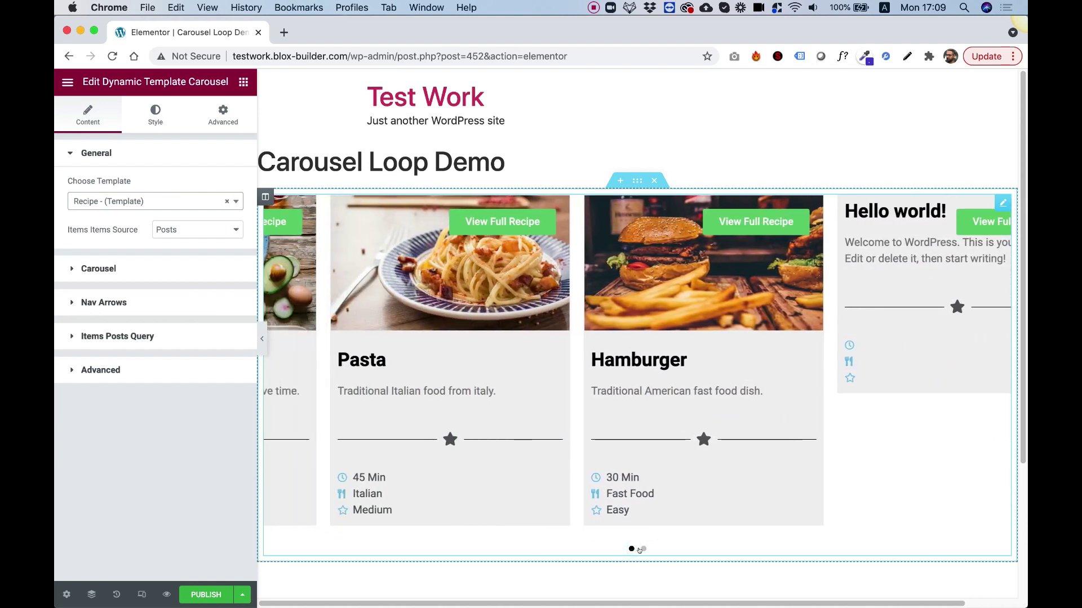
left_click(641, 550)
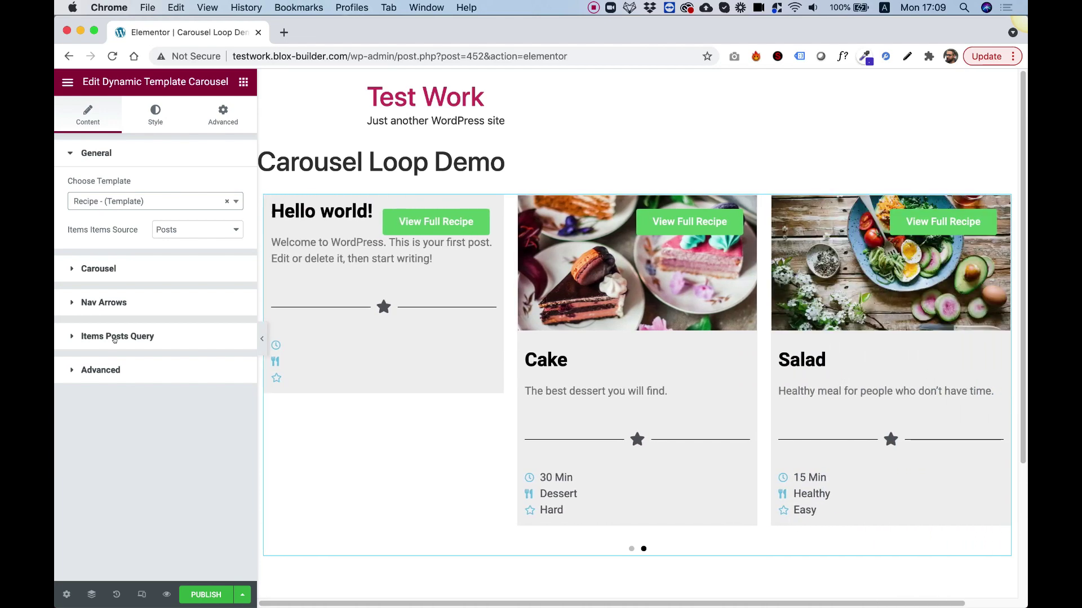
- Limit the carousel's posts query to the Recipe term and check the remaining slides
left_click(115, 337)
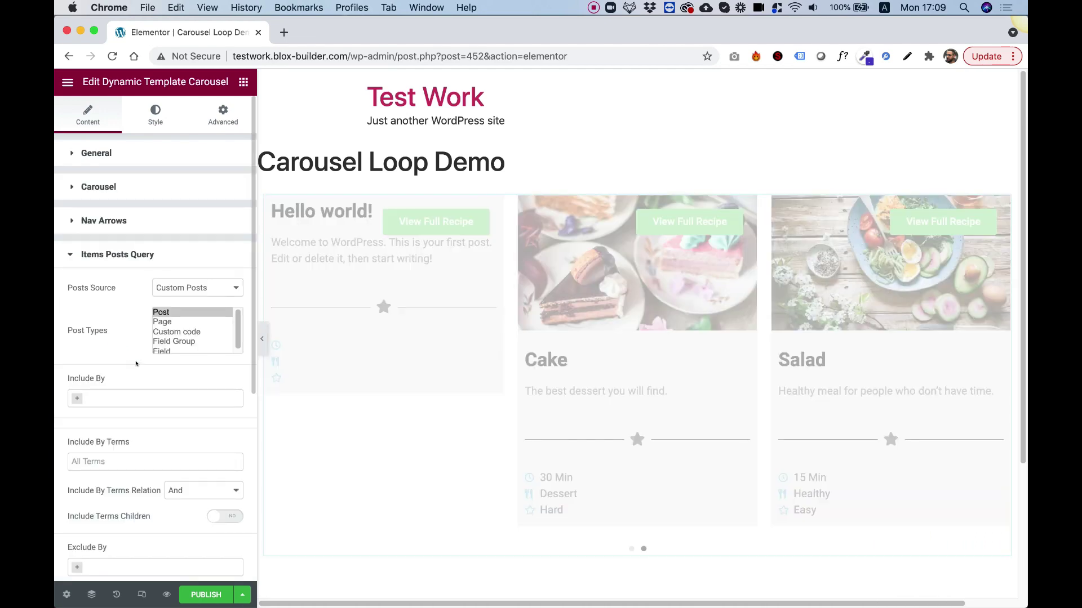
scroll(180, 406, "down", 5)
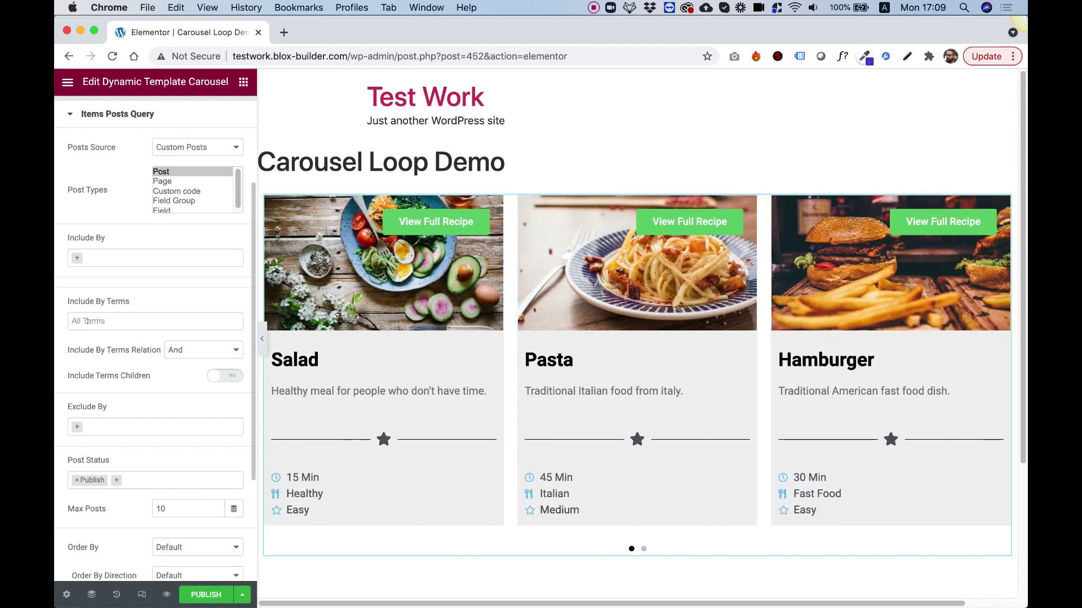
left_click(88, 321)
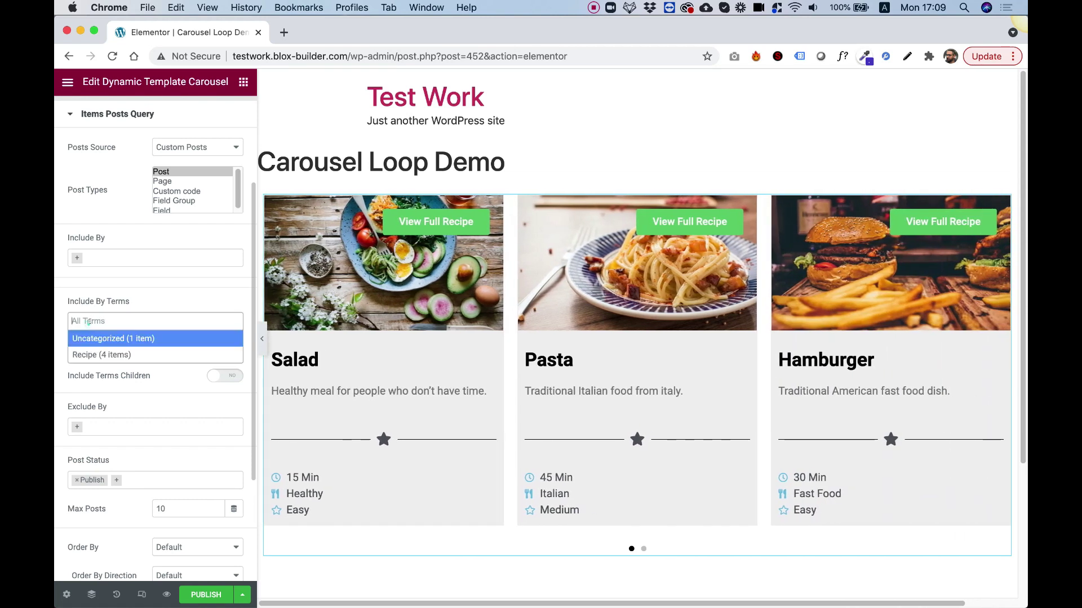
left_click(109, 354)
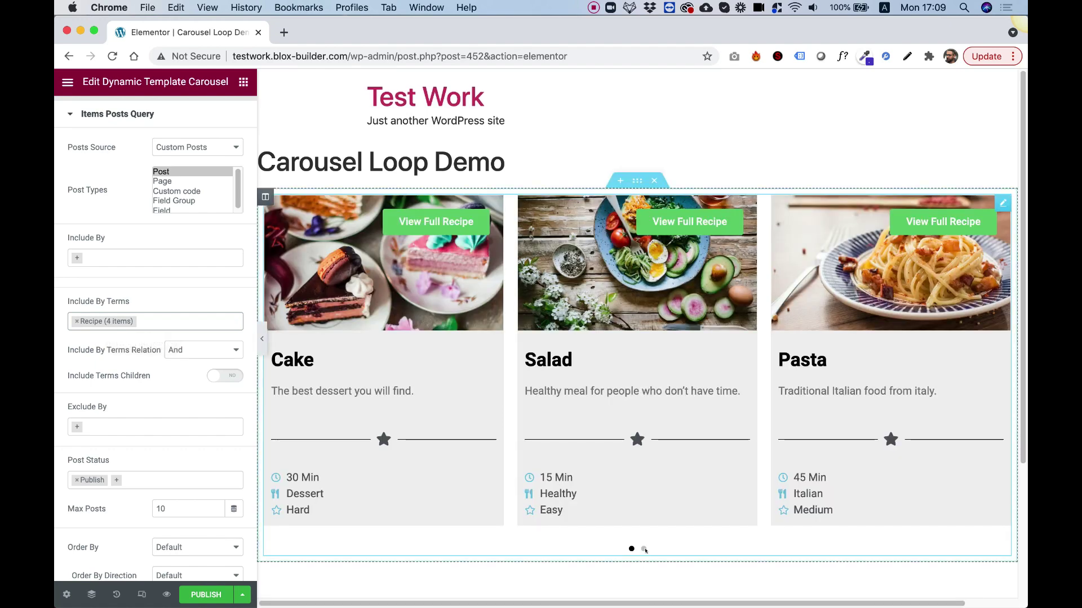
left_click(643, 549)
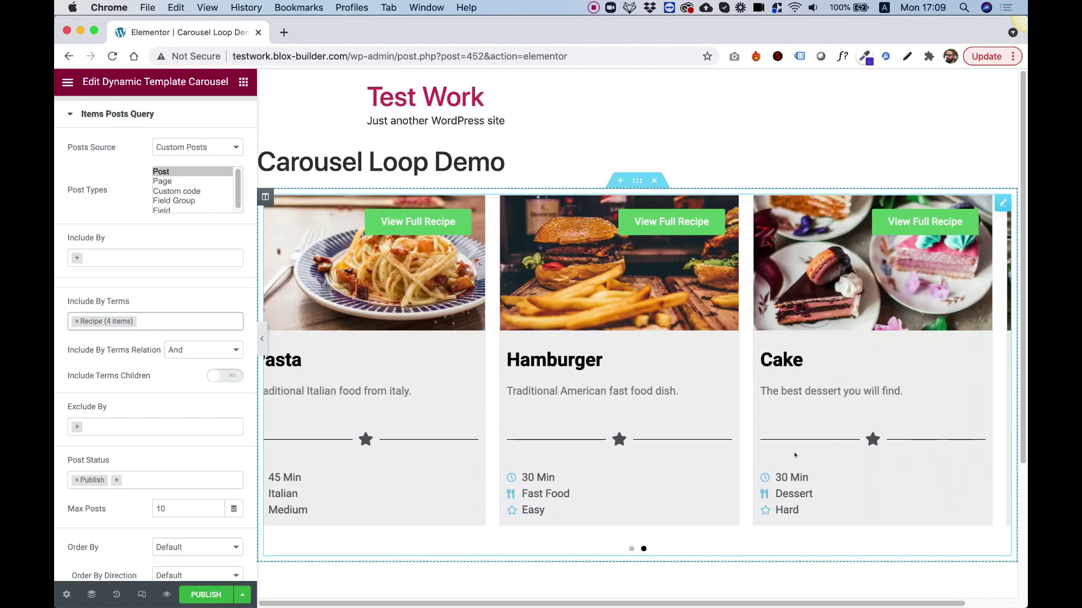